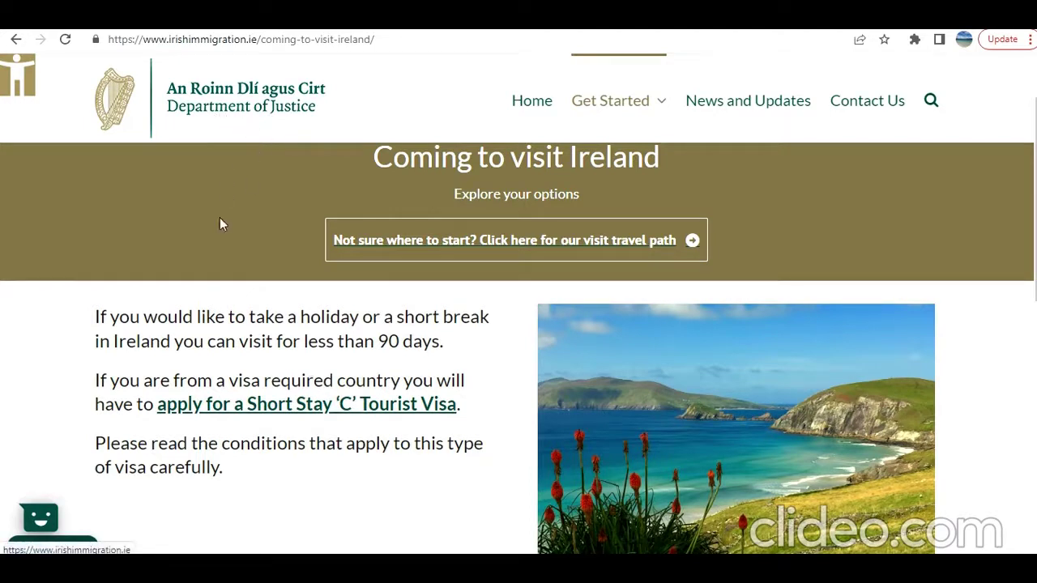
# Read the introduction on the Coming to visit Ireland page, highlighting the holiday stay limit and the visa-required country condition
pyautogui.scroll(1, 138, 358)
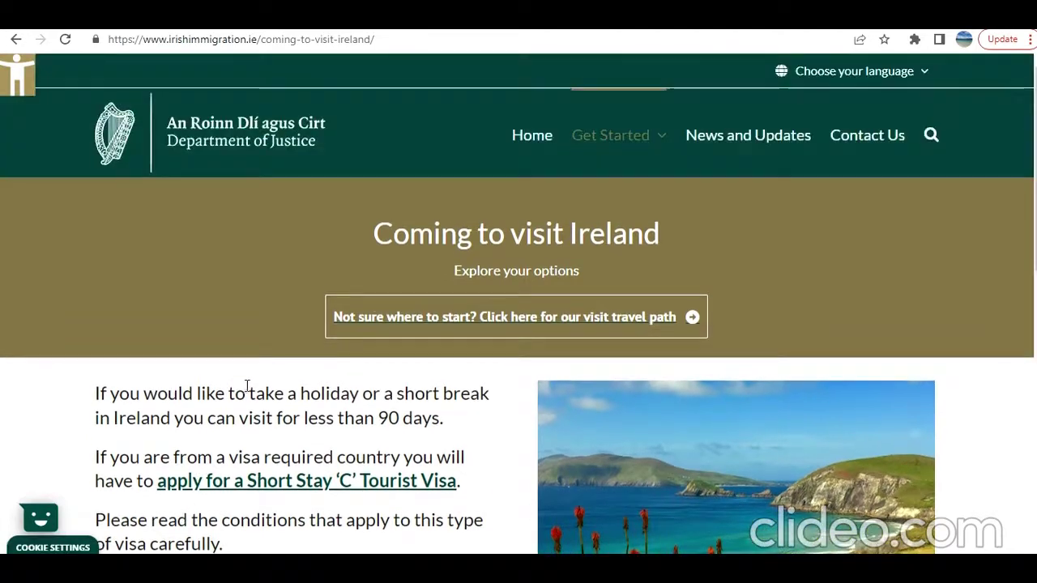
pyautogui.scroll(-2, 247, 387)
pyautogui.scroll(-2, 247, 387)
pyautogui.scroll(2, 247, 386)
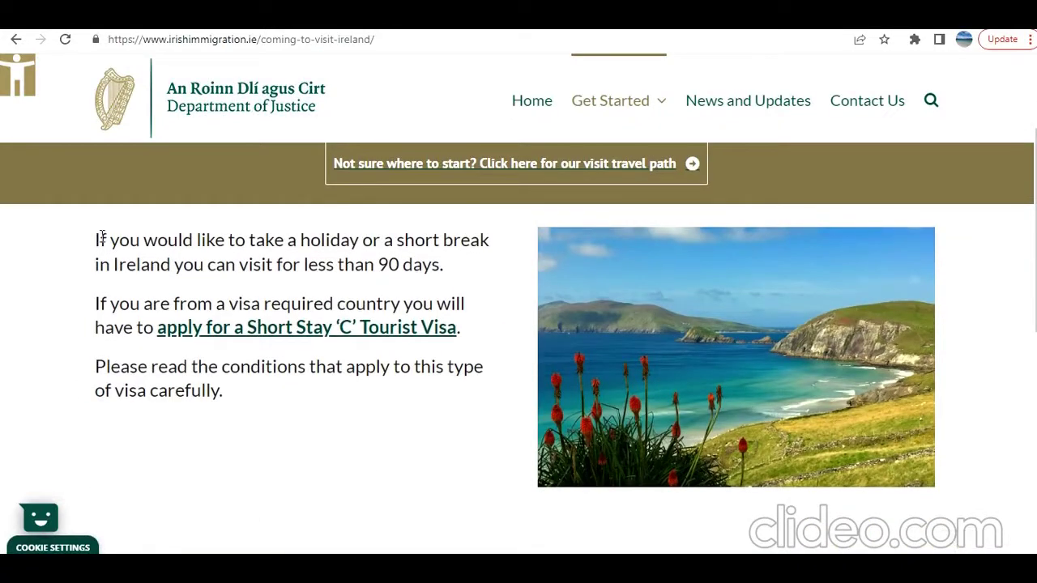
pyautogui.moveTo(103, 239); pyautogui.dragTo(217, 260)
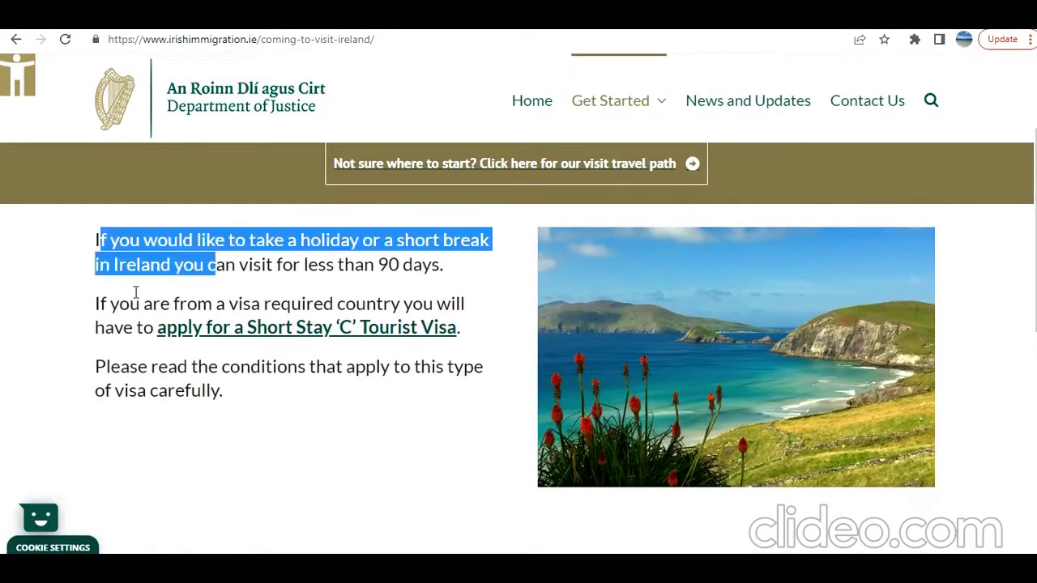
pyautogui.click(253, 270)
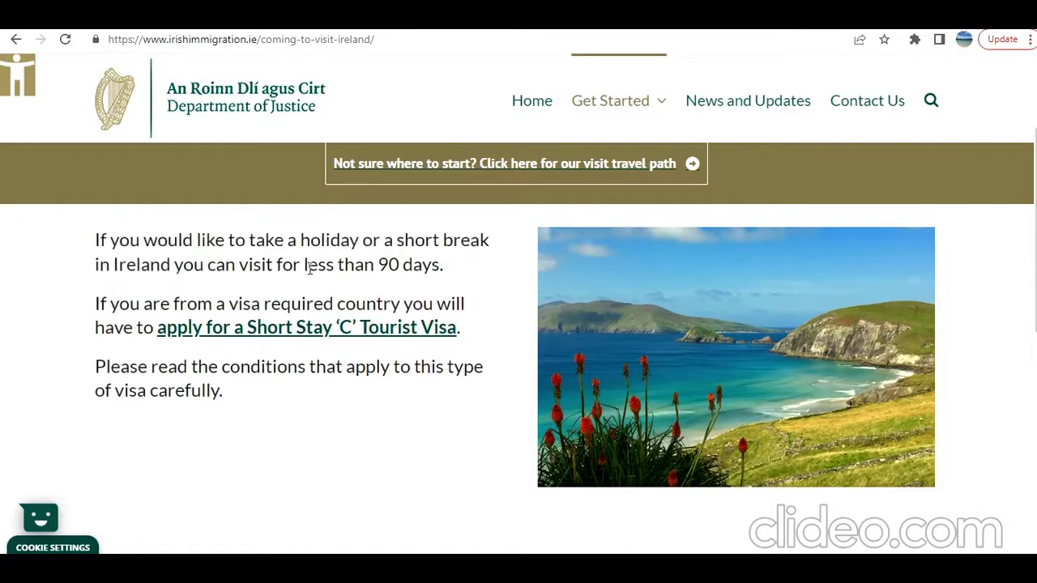
pyautogui.moveTo(307, 266); pyautogui.dragTo(366, 270)
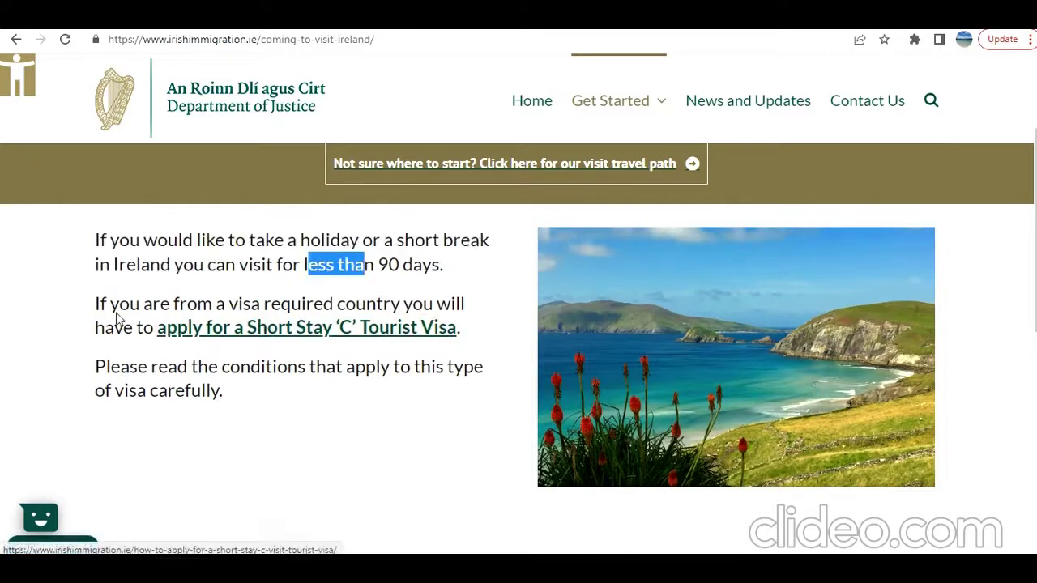
pyautogui.moveTo(119, 309); pyautogui.dragTo(301, 306)
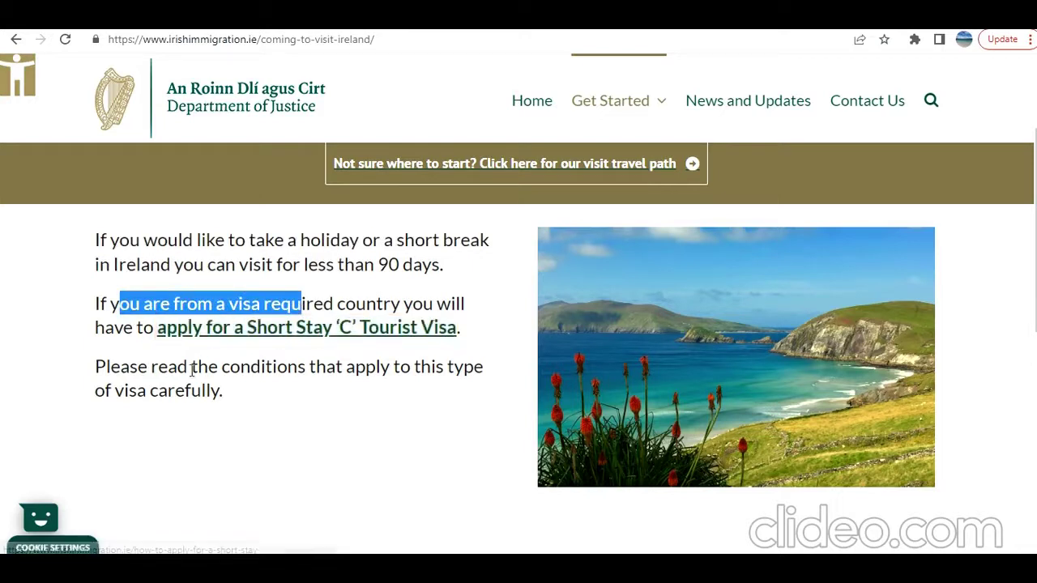
pyautogui.scroll(-3, 140, 382)
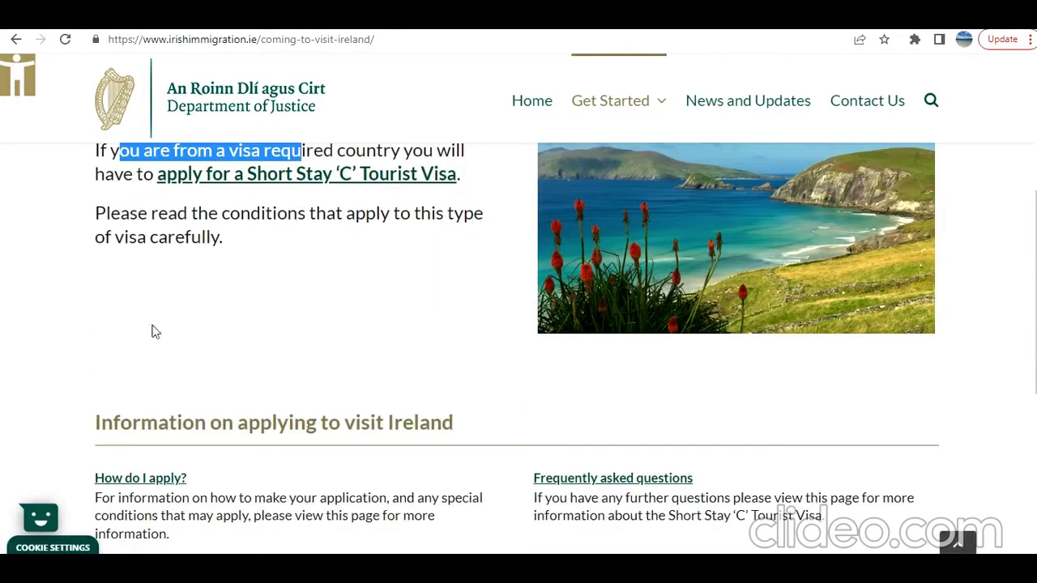
# Open the "How do I apply?" page from the Information on applying to visit Ireland section
pyautogui.scroll(-2, 105, 339)
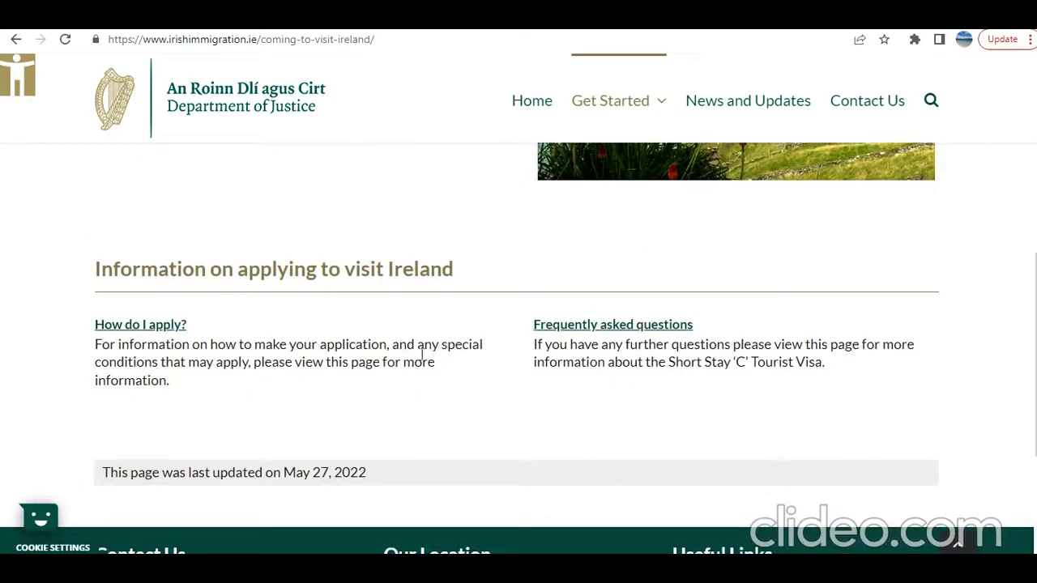
pyautogui.scroll(3, 225, 386)
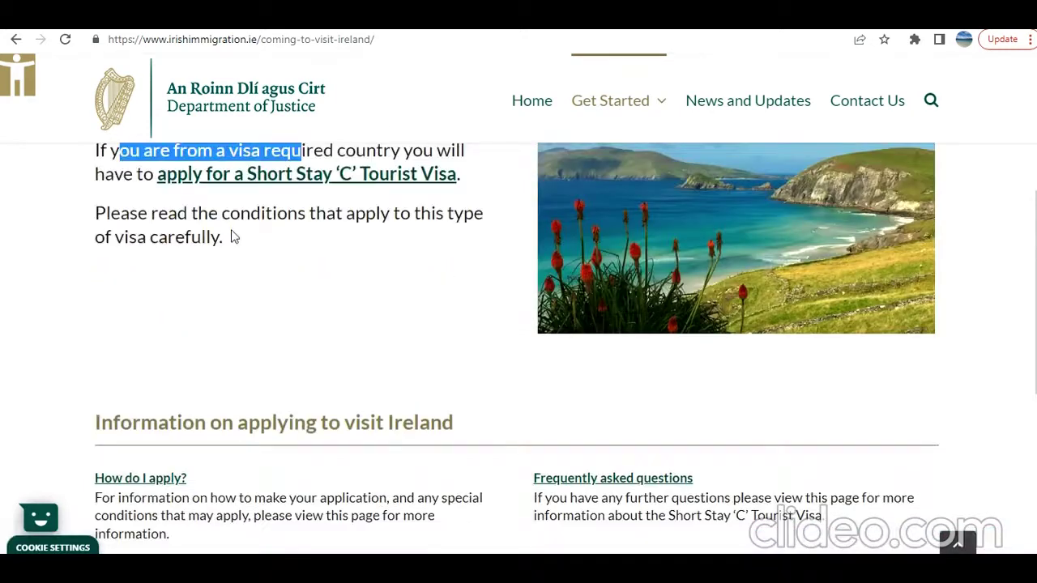
pyautogui.scroll(-4, 199, 369)
pyautogui.click(143, 250)
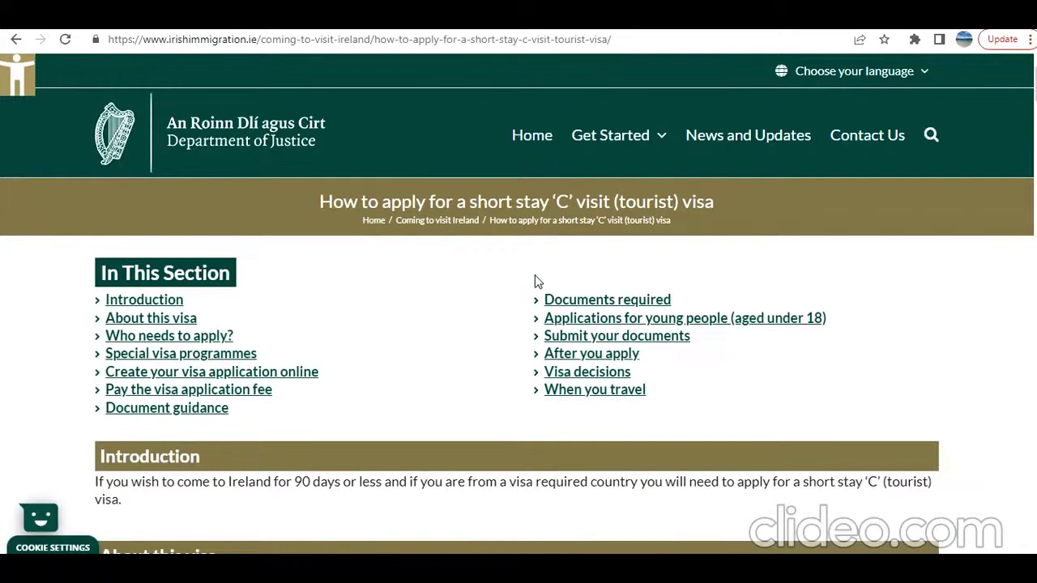
# Review the Introduction and About this visa sections, highlighting the permitted stay, the study example and the activities the visa does not allow
pyautogui.scroll(-2, 535, 282)
pyautogui.moveTo(256, 332); pyautogui.dragTo(556, 332)
pyautogui.scroll(-2, 451, 373)
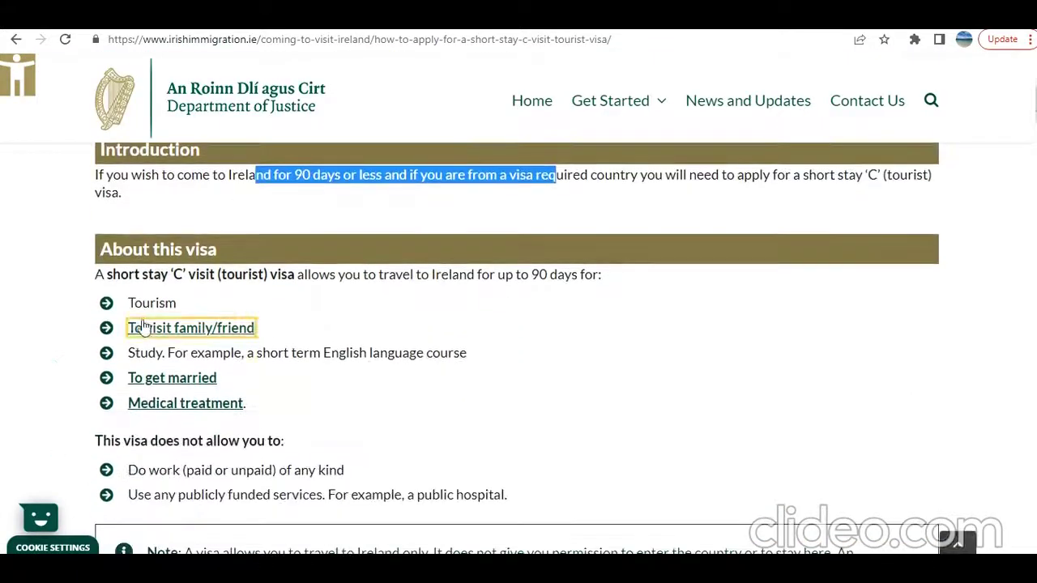
pyautogui.moveTo(353, 275); pyautogui.dragTo(535, 277)
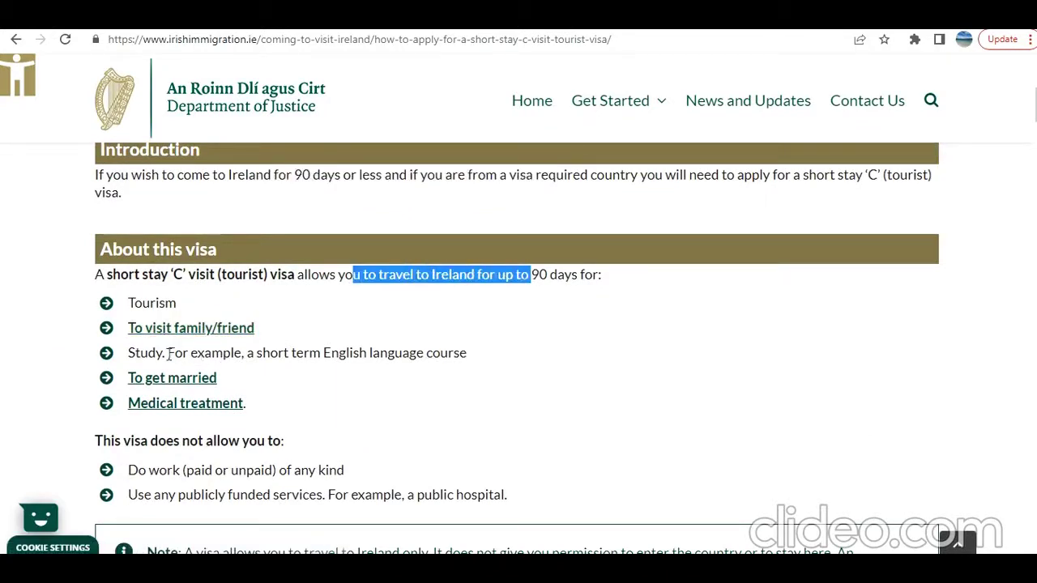
pyautogui.moveTo(166, 353); pyautogui.dragTo(467, 353)
pyautogui.scroll(-1, 318, 421)
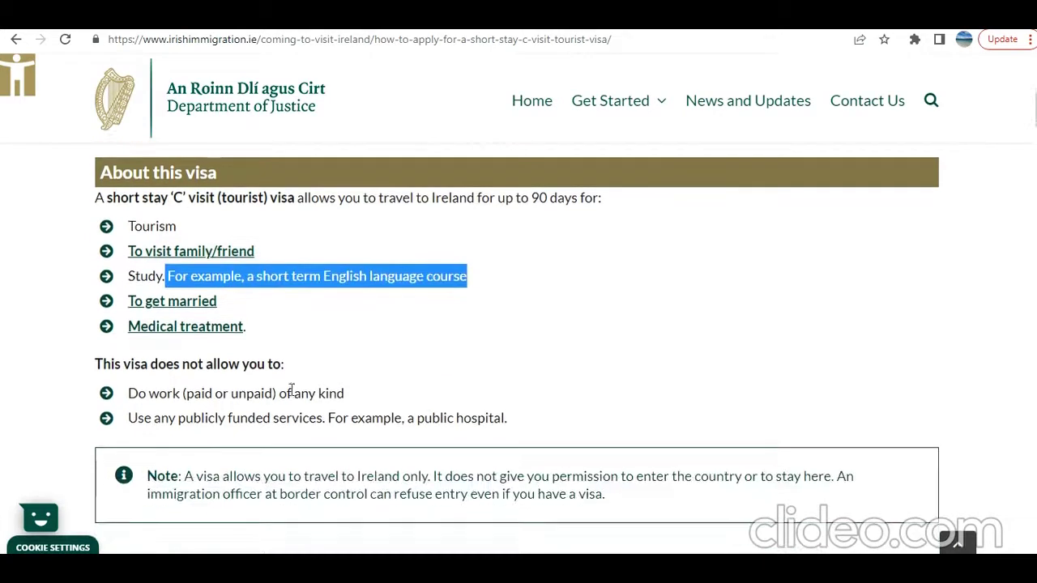
pyautogui.scroll(-1, 237, 389)
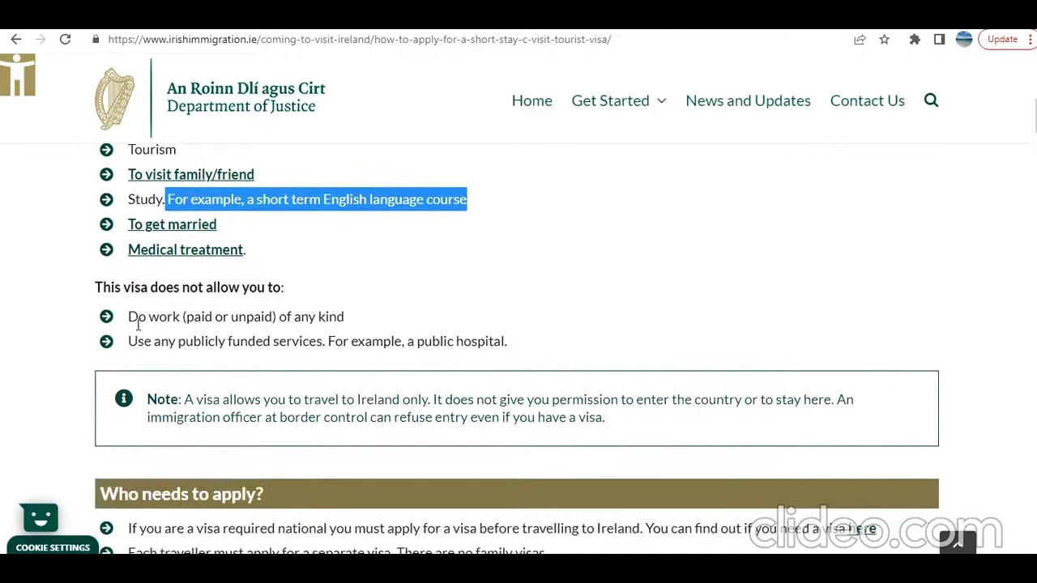
pyautogui.moveTo(130, 317); pyautogui.dragTo(316, 317)
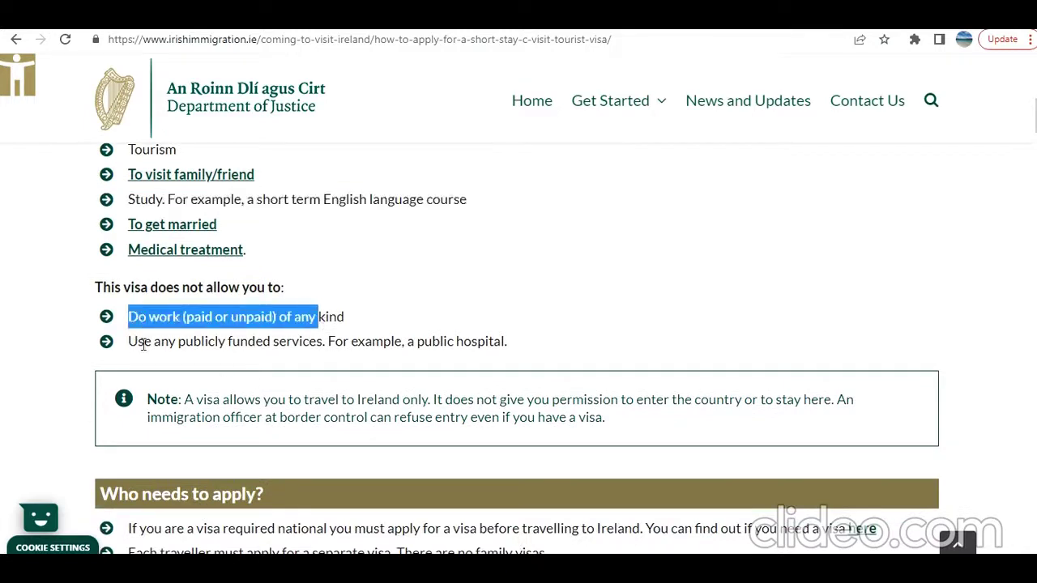
pyautogui.moveTo(129, 342); pyautogui.dragTo(329, 341)
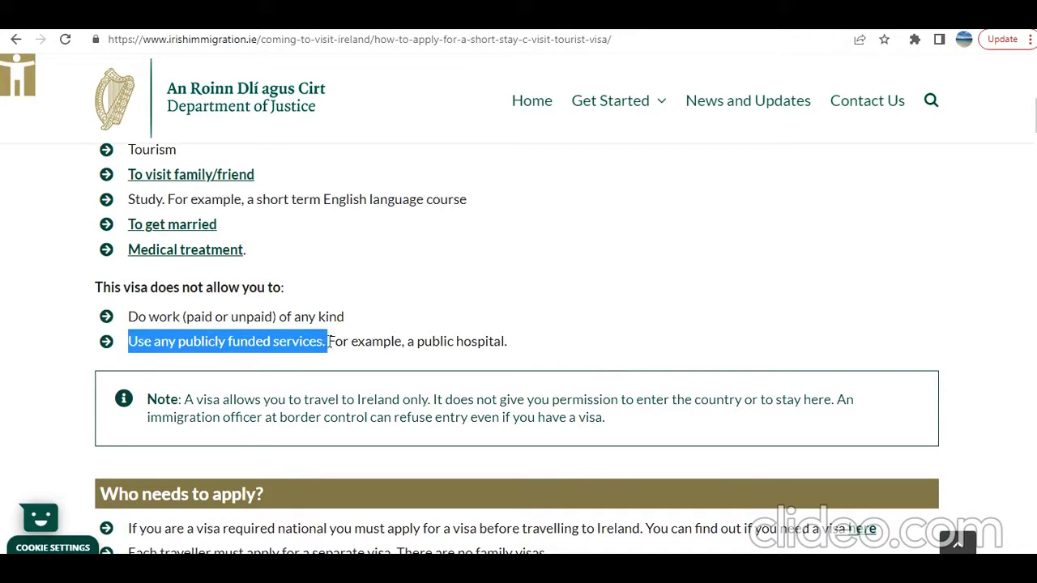
# Examine the "Who needs to apply?" rules, highlighting those on visa required nationals, separate applications, family visas and buying travel tickets
pyautogui.scroll(-3, 259, 381)
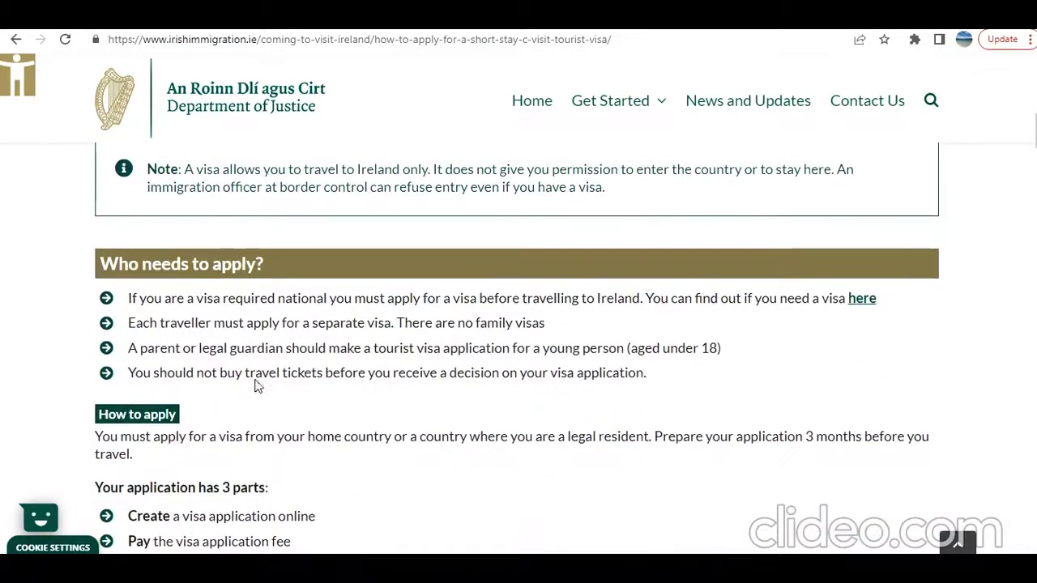
pyautogui.scroll(2, 245, 392)
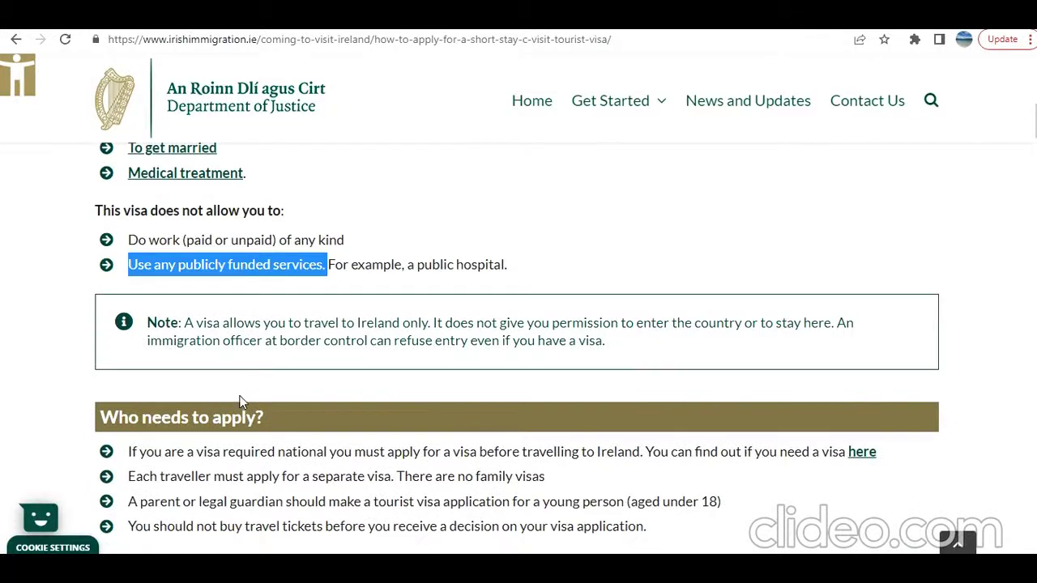
pyautogui.scroll(-2, 241, 390)
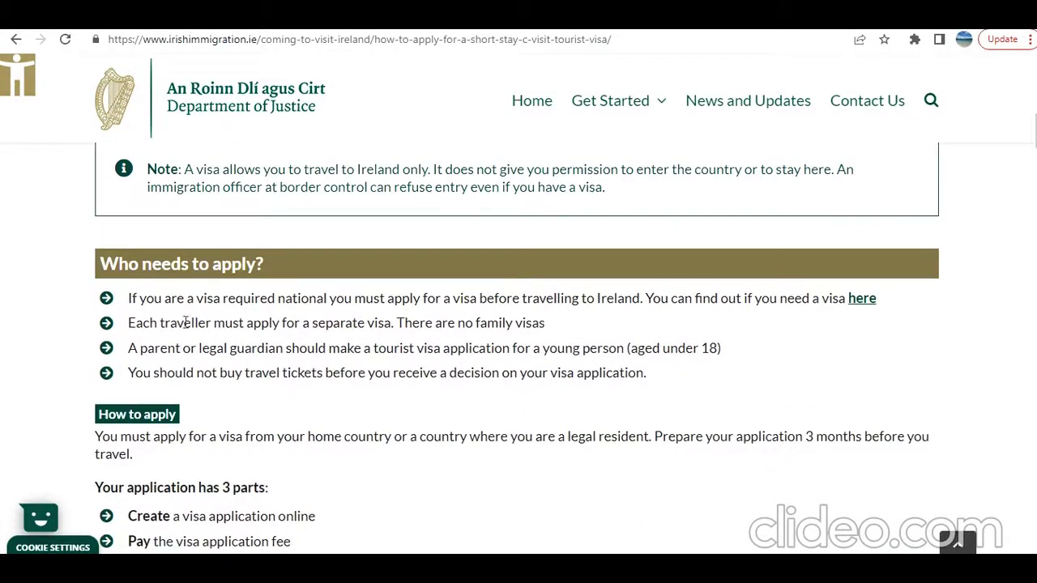
pyautogui.moveTo(153, 300); pyautogui.dragTo(317, 300)
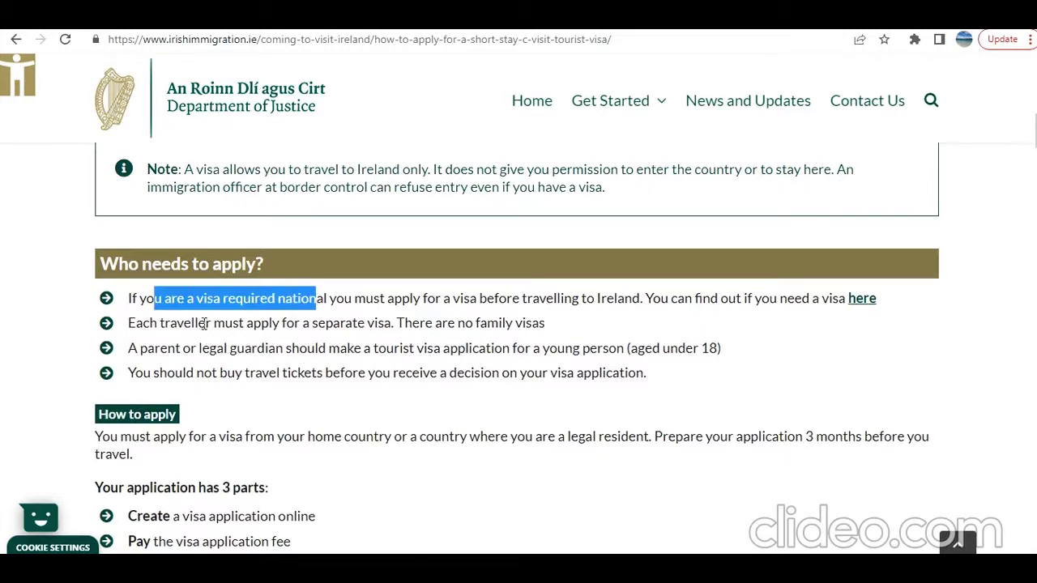
pyautogui.moveTo(206, 323); pyautogui.dragTo(327, 338)
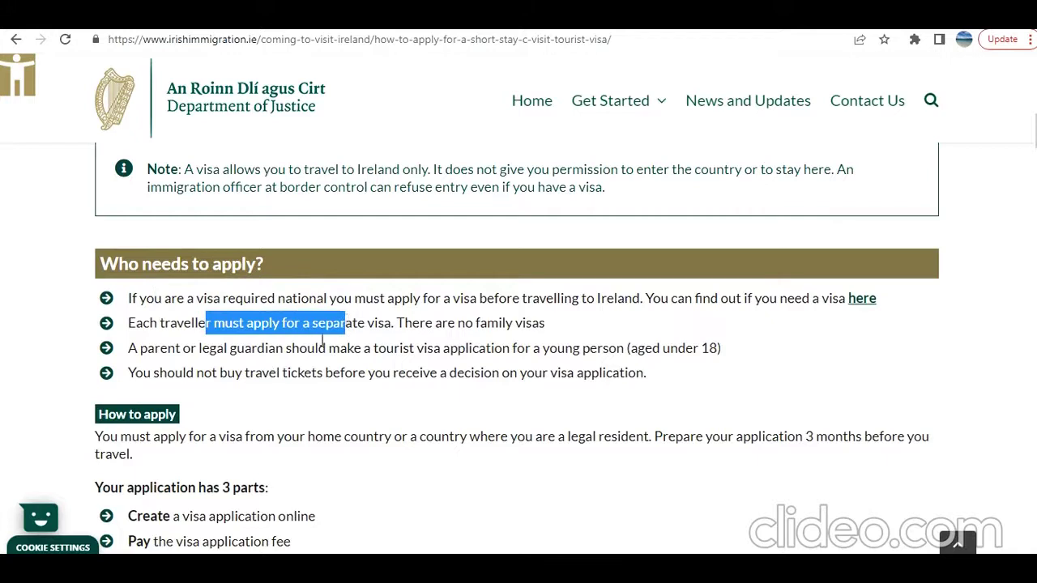
pyautogui.moveTo(473, 323); pyautogui.dragTo(567, 329)
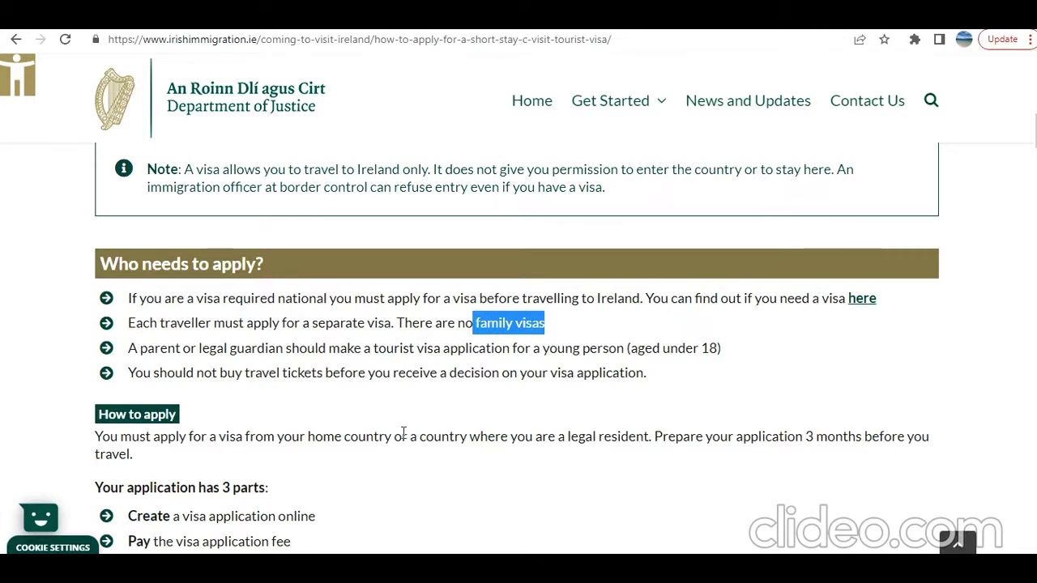
pyautogui.scroll(-3, 486, 389)
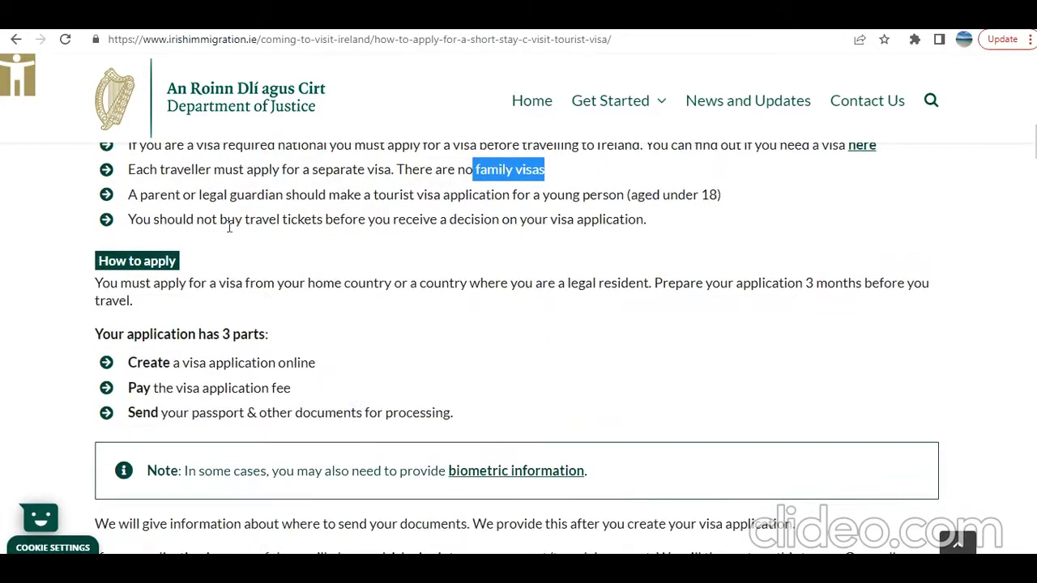
pyautogui.moveTo(230, 222); pyautogui.dragTo(622, 238)
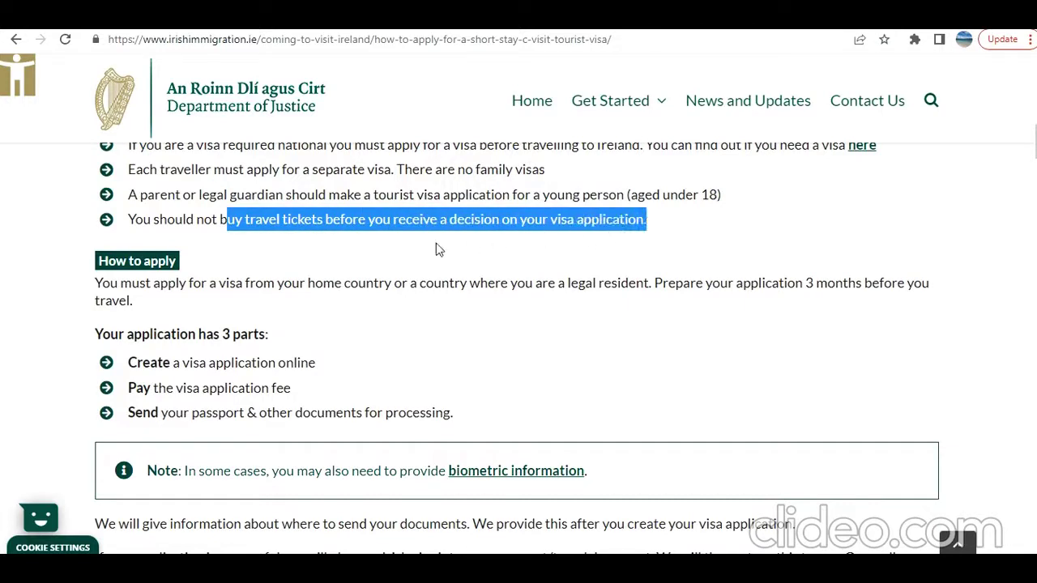
pyautogui.click(388, 277)
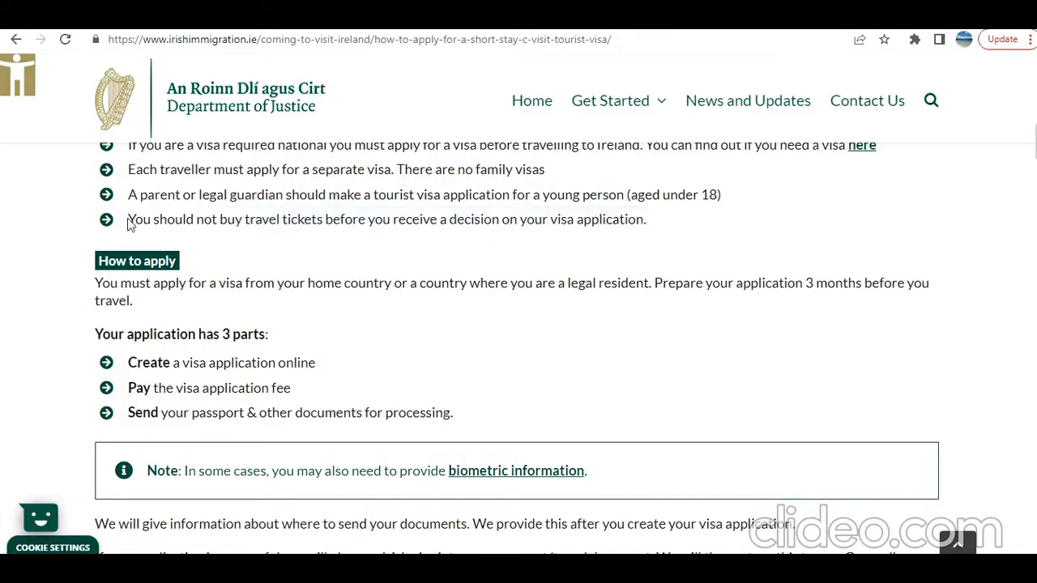
pyautogui.moveTo(127, 219); pyautogui.dragTo(646, 219)
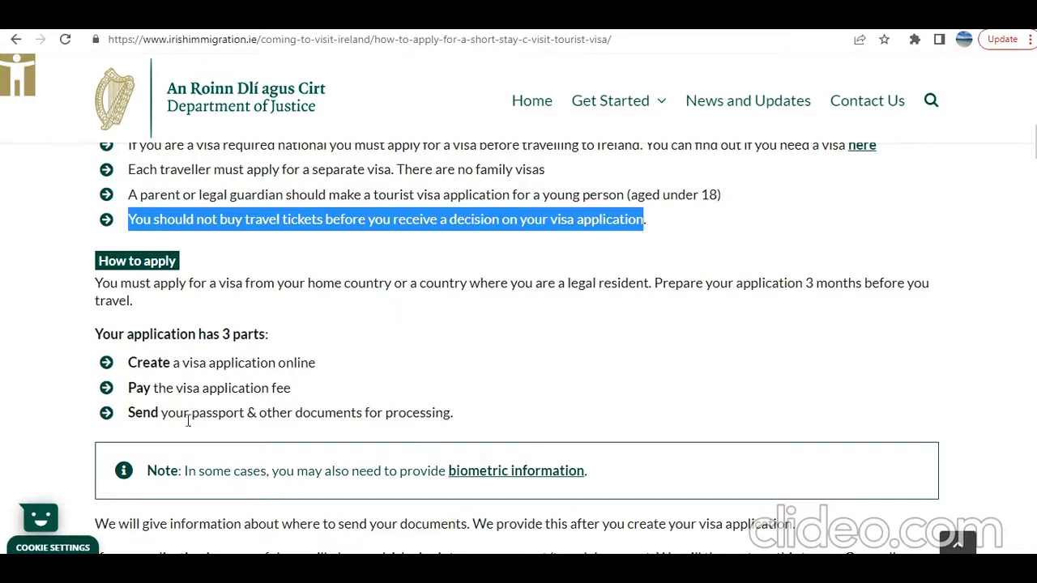
# Read the How to apply section, covering the application parts, biometric note, decision time and the warning about false information
pyautogui.scroll(-1, 188, 421)
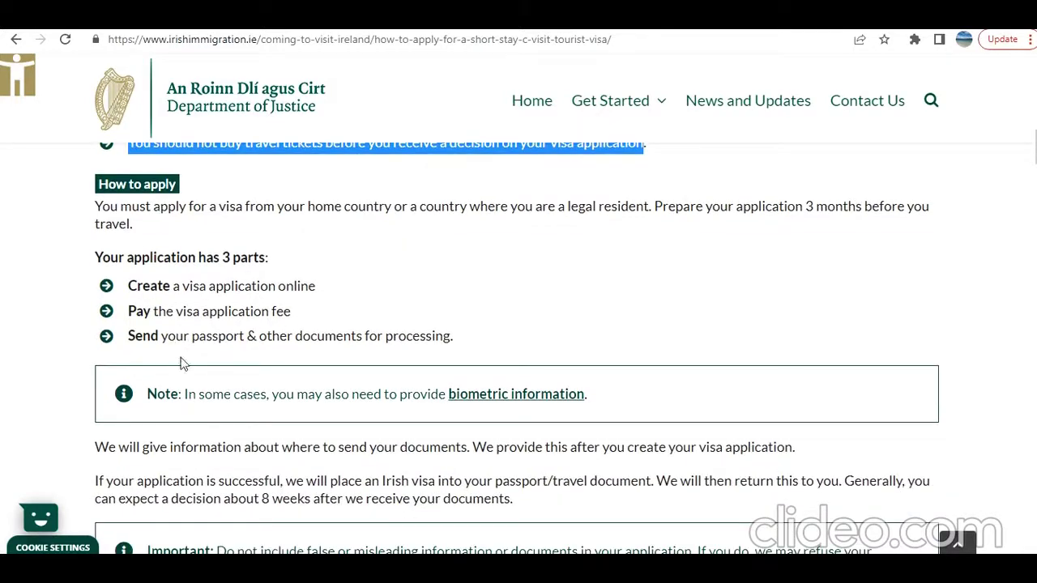
pyautogui.scroll(-1, 215, 418)
pyautogui.scroll(-1, 214, 418)
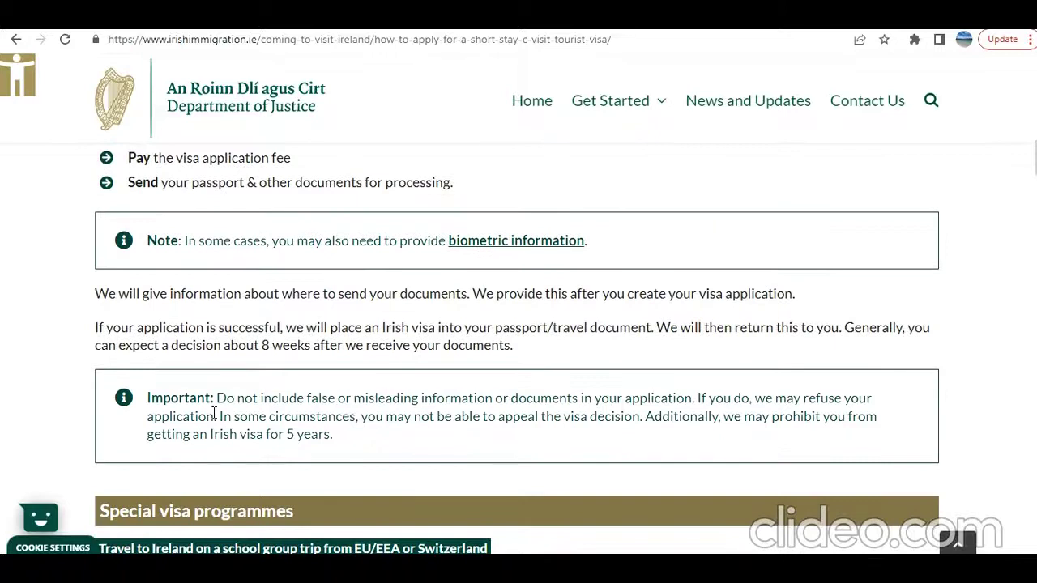
pyautogui.scroll(-2, 195, 411)
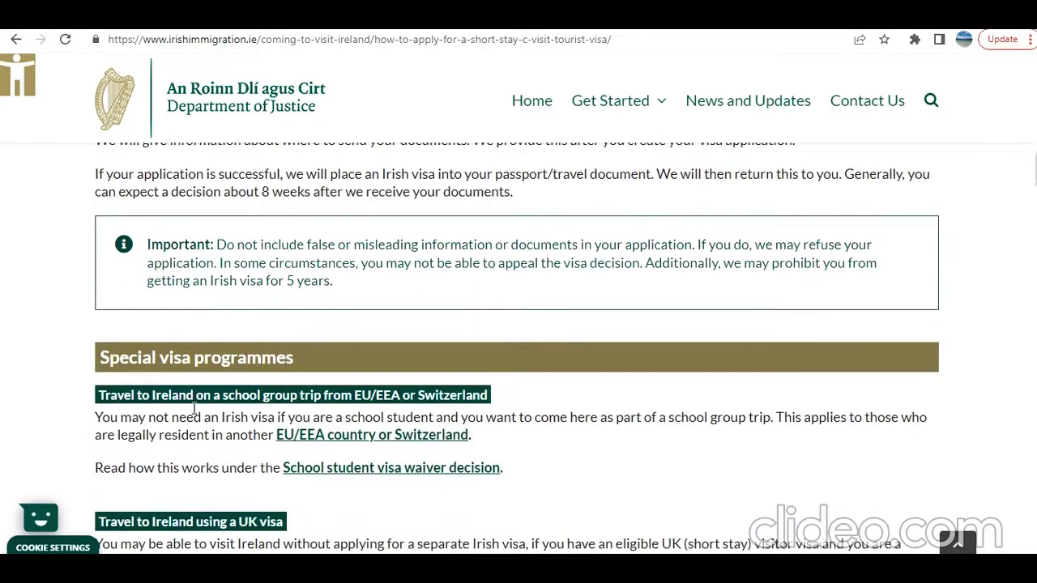
# Review the Special visa programmes section and highlight the full sentence about visiting Ireland and the United Kingdom on a Chinese or Indian passport
pyautogui.scroll(-2, 194, 413)
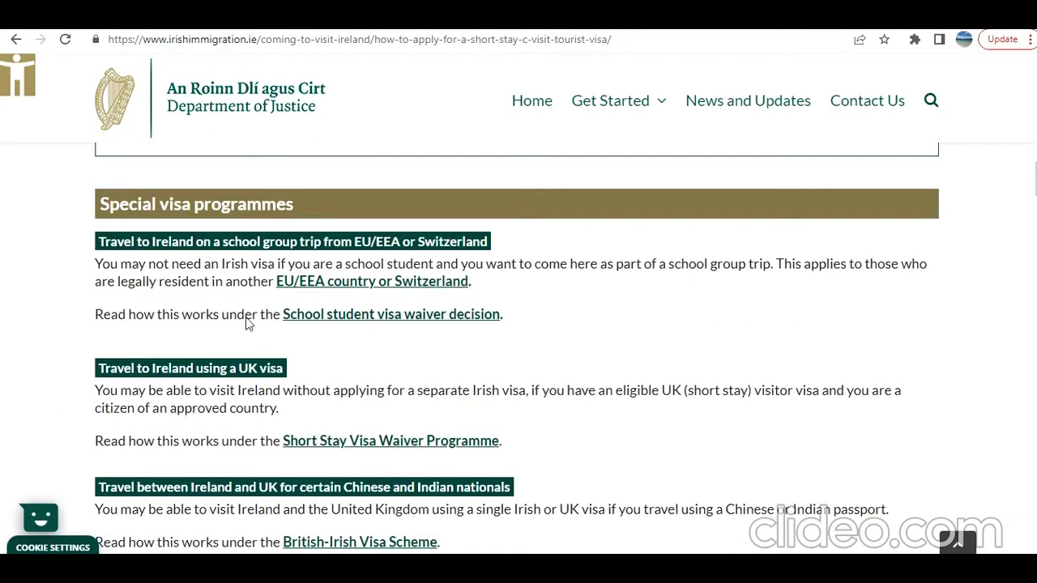
pyautogui.scroll(-1, 169, 373)
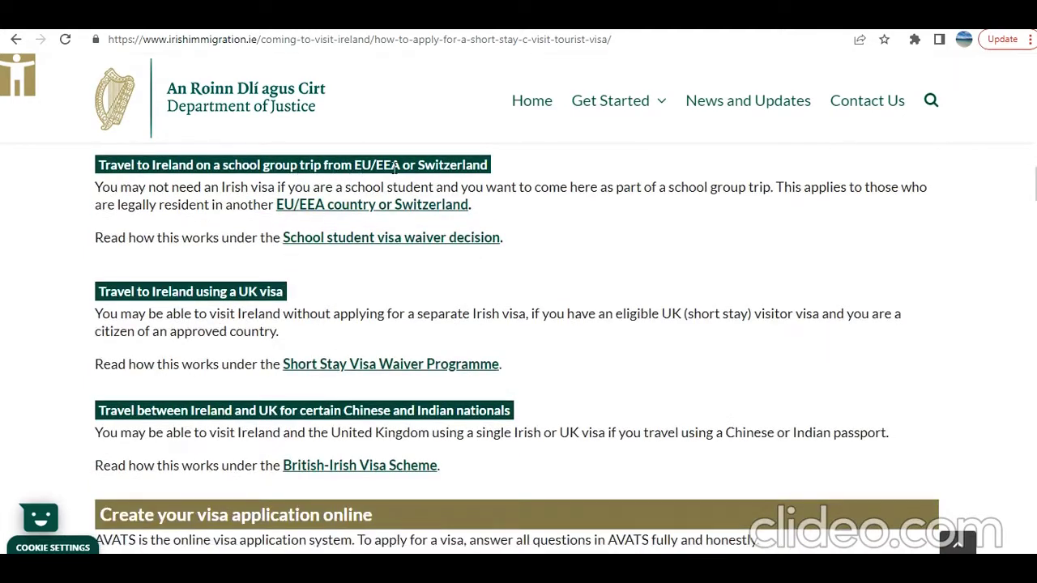
pyautogui.scroll(-1, 123, 367)
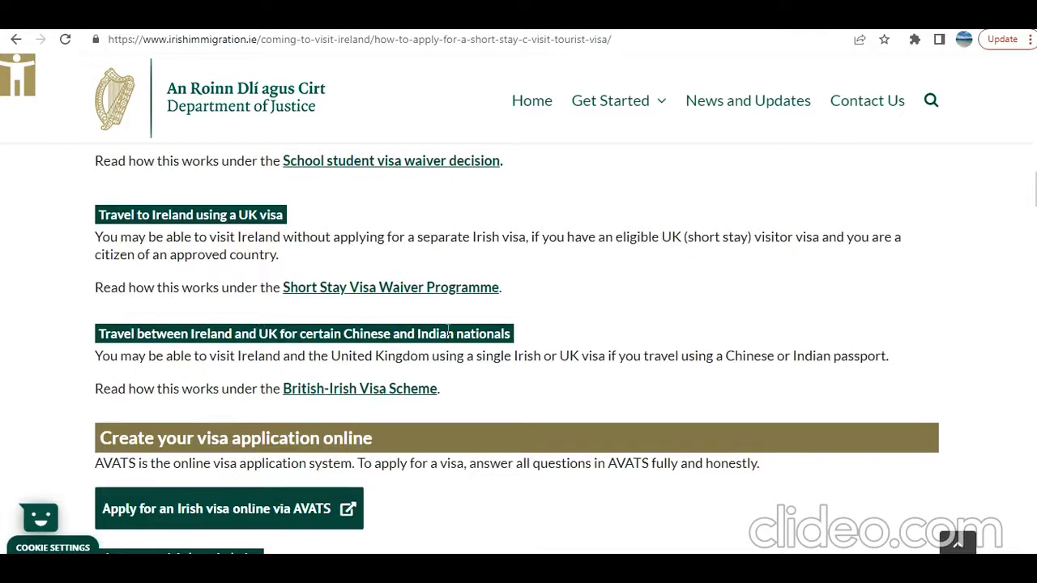
pyautogui.moveTo(197, 358); pyautogui.dragTo(722, 359)
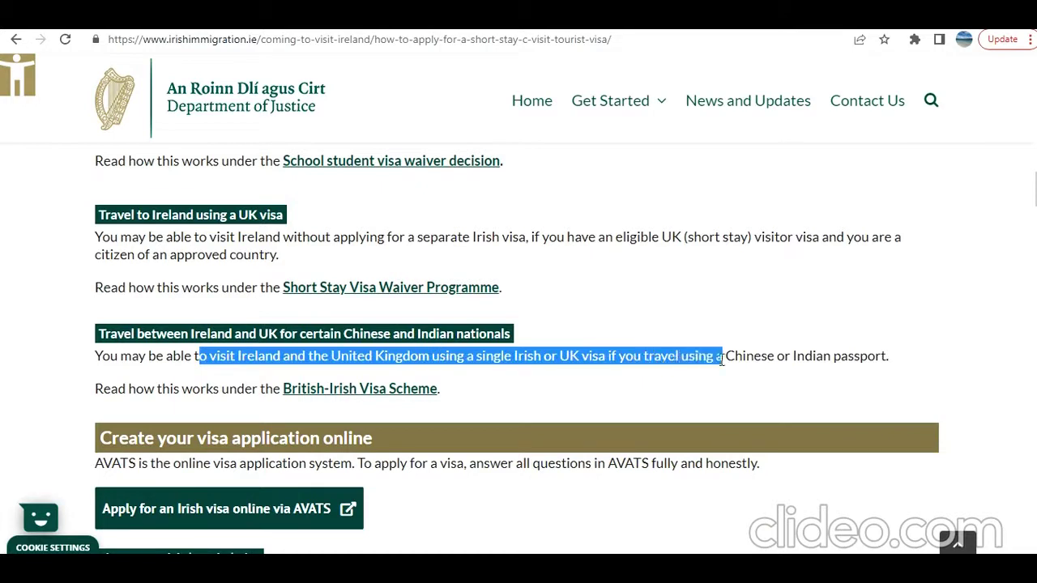
pyautogui.click(776, 361)
pyautogui.moveTo(896, 362); pyautogui.dragTo(92, 367)
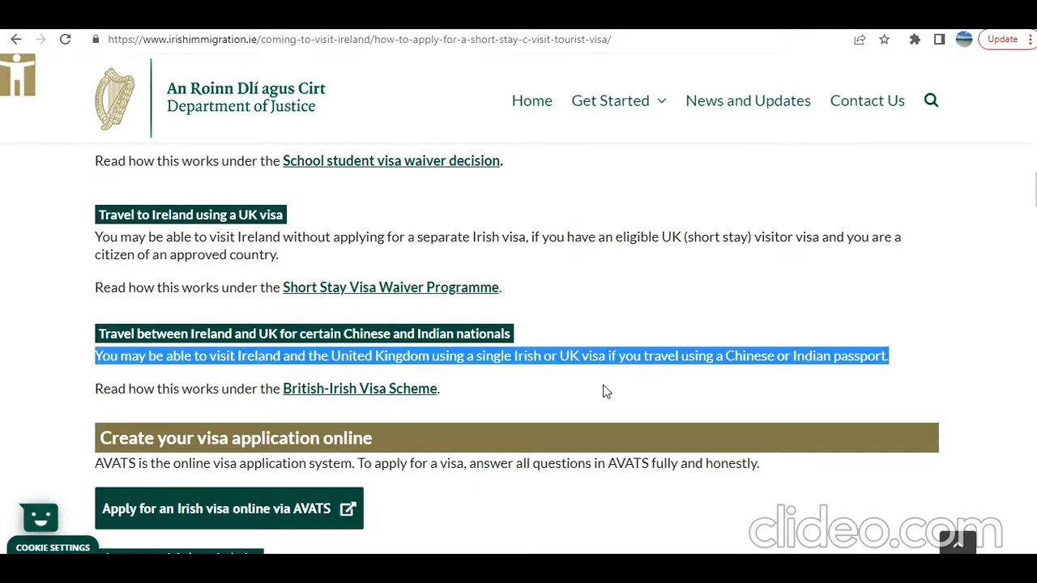
pyautogui.scroll(-1, 356, 455)
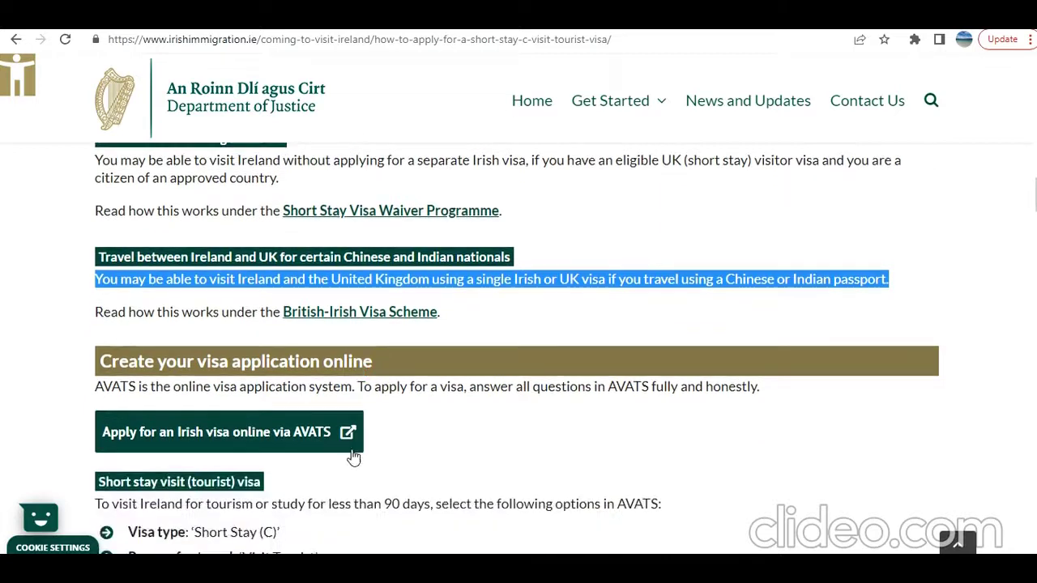
# Review the online application section, highlighting parts of the Visa Application Transaction Number, Application summary sheets and Application office items
pyautogui.scroll(-2, 170, 426)
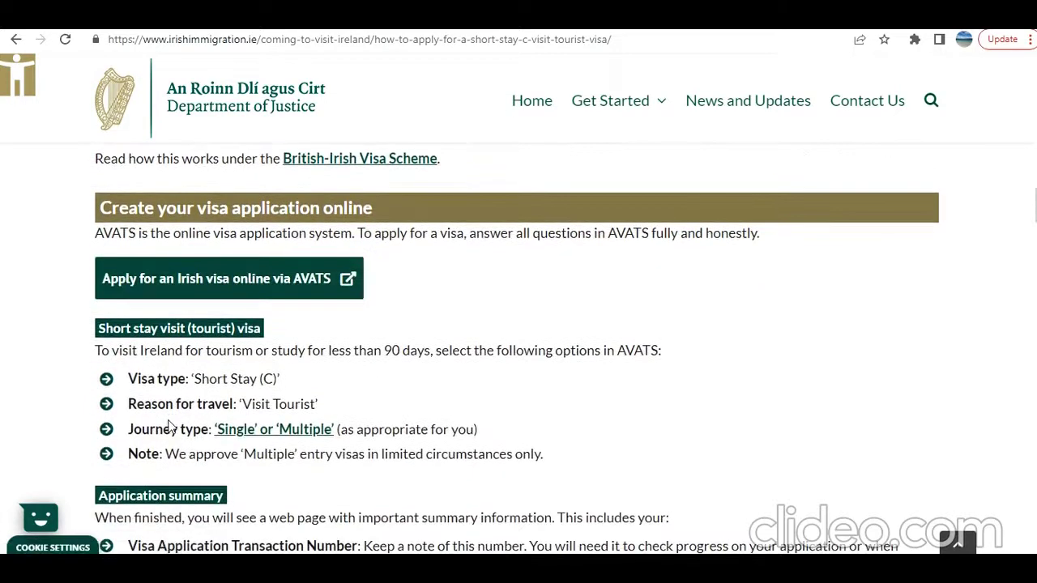
pyautogui.scroll(-2, 146, 458)
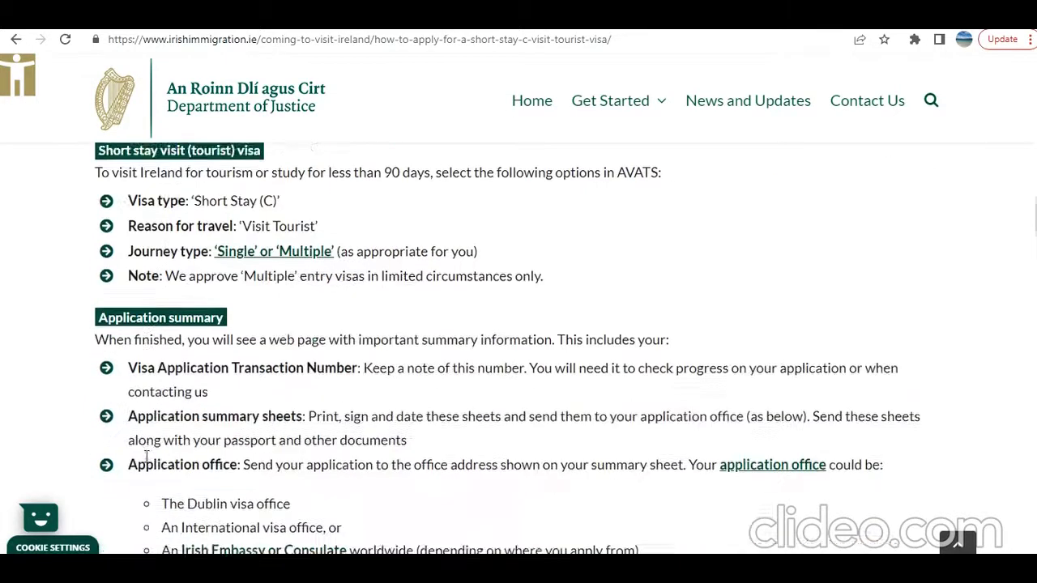
pyautogui.scroll(-2, 147, 458)
pyautogui.scroll(-1, 147, 457)
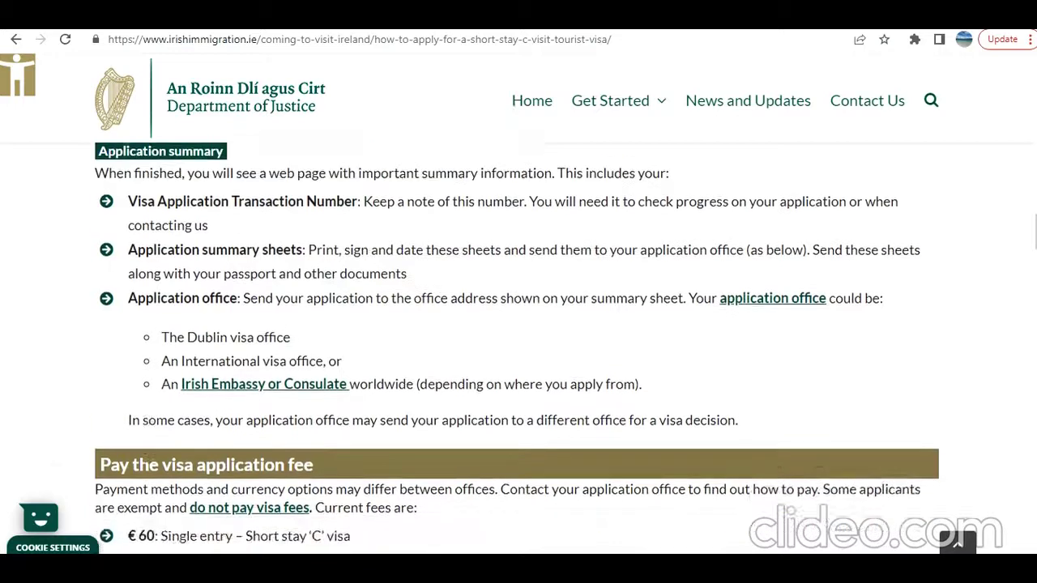
pyautogui.scroll(2, 226, 293)
pyautogui.moveTo(184, 317); pyautogui.dragTo(335, 318)
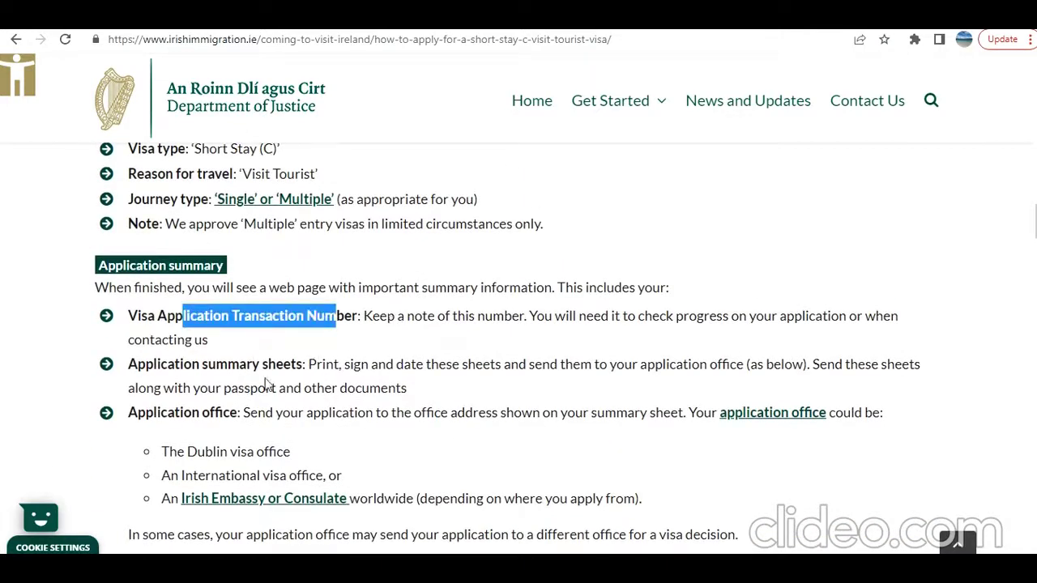
pyautogui.moveTo(215, 363); pyautogui.dragTo(294, 365)
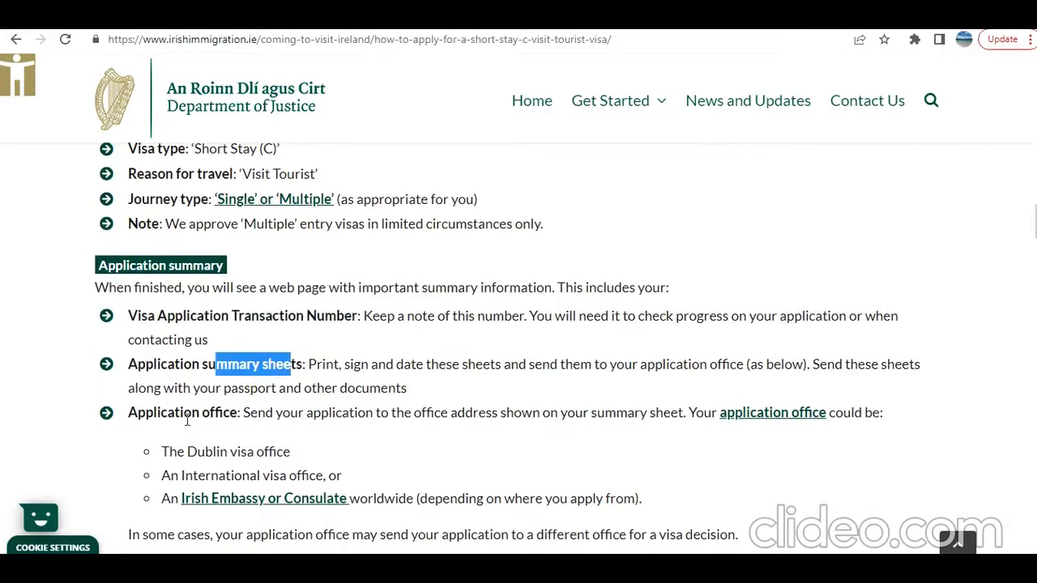
pyautogui.moveTo(185, 414); pyautogui.dragTo(273, 420)
pyautogui.scroll(-1, 273, 422)
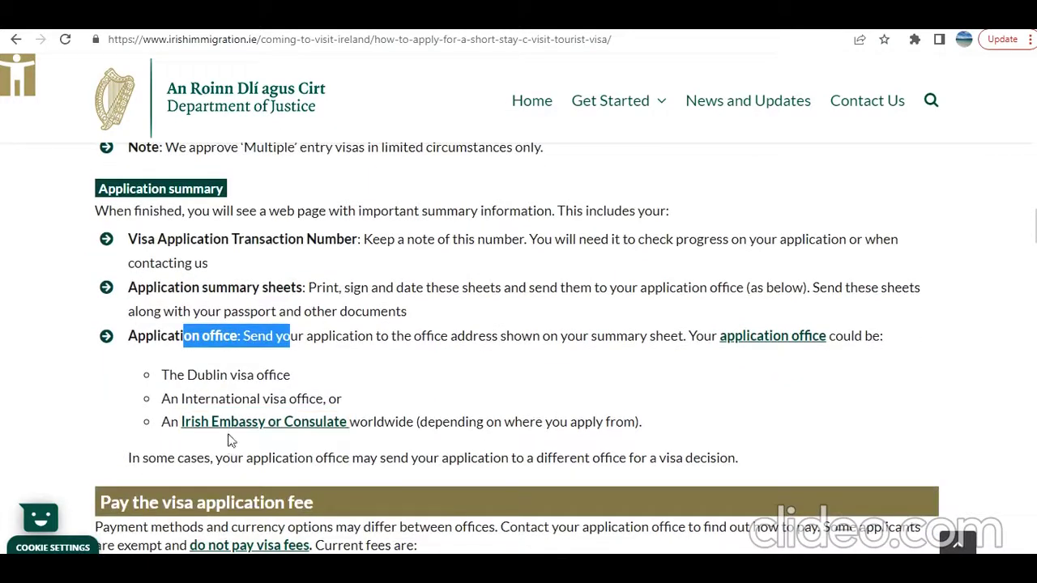
# Read the visa application fee section and highlight the Document guidance text on the 30-day deadline and preparing documents carefully
pyautogui.scroll(-2, 289, 452)
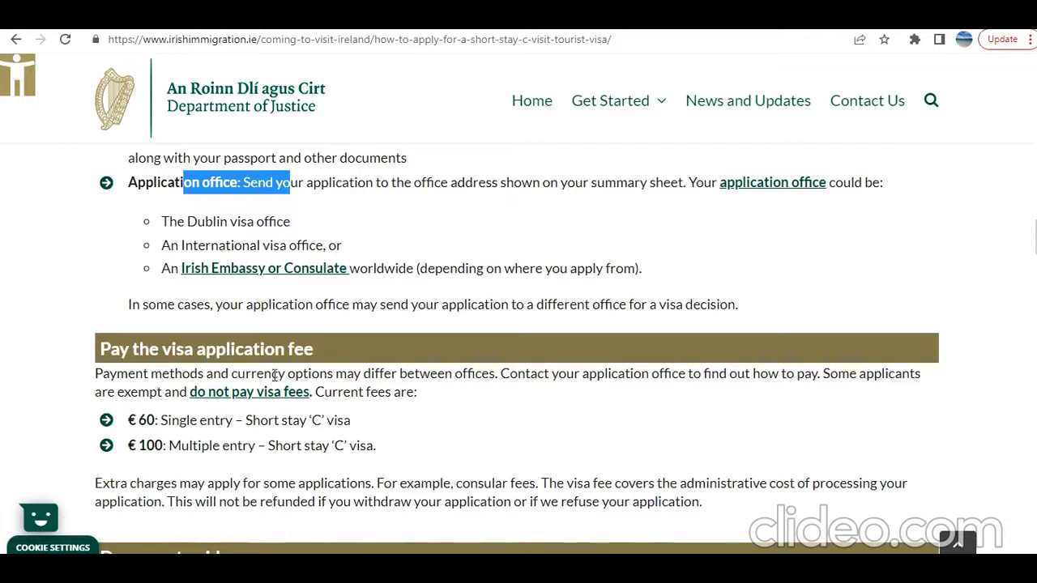
pyautogui.scroll(-2, 291, 408)
pyautogui.scroll(-3, 292, 409)
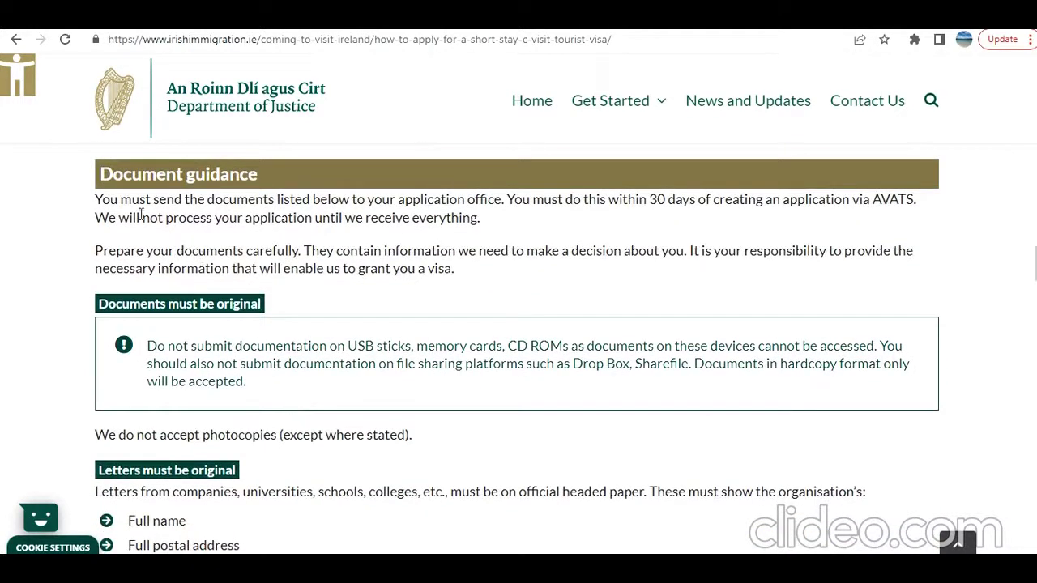
pyautogui.moveTo(95, 199); pyautogui.dragTo(128, 217)
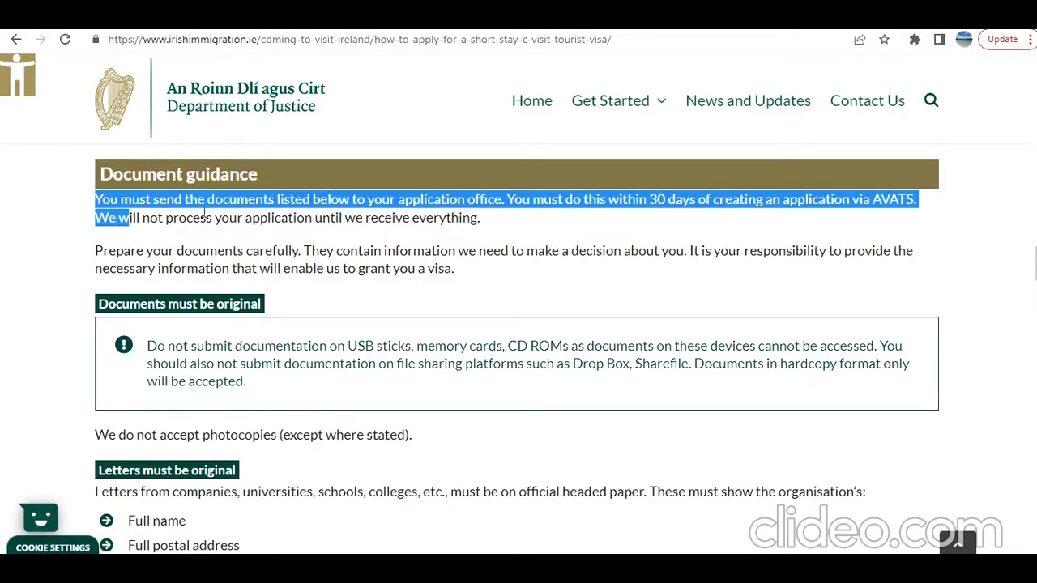
pyautogui.click(301, 217)
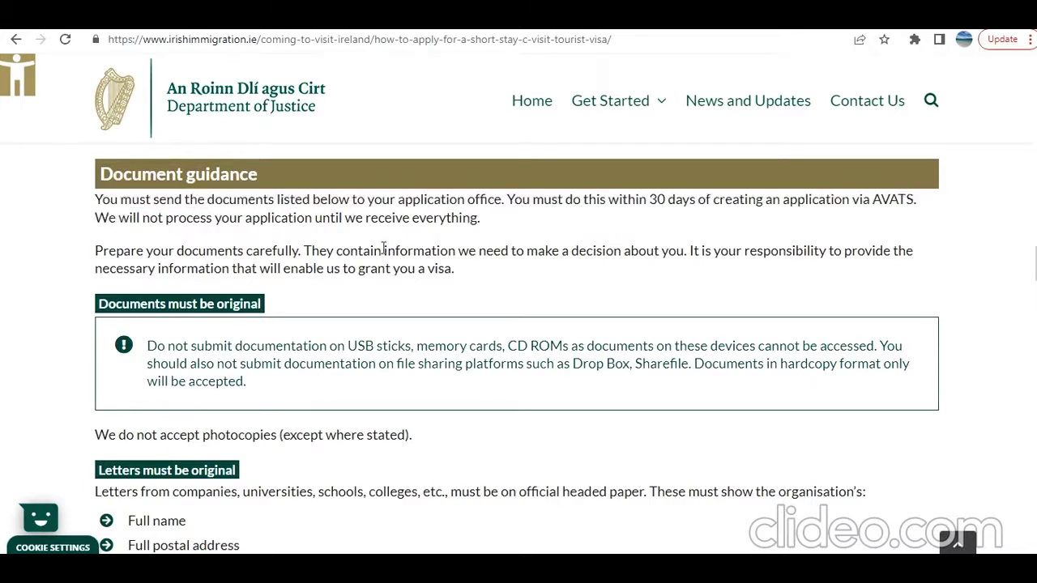
pyautogui.moveTo(542, 199); pyautogui.dragTo(820, 216)
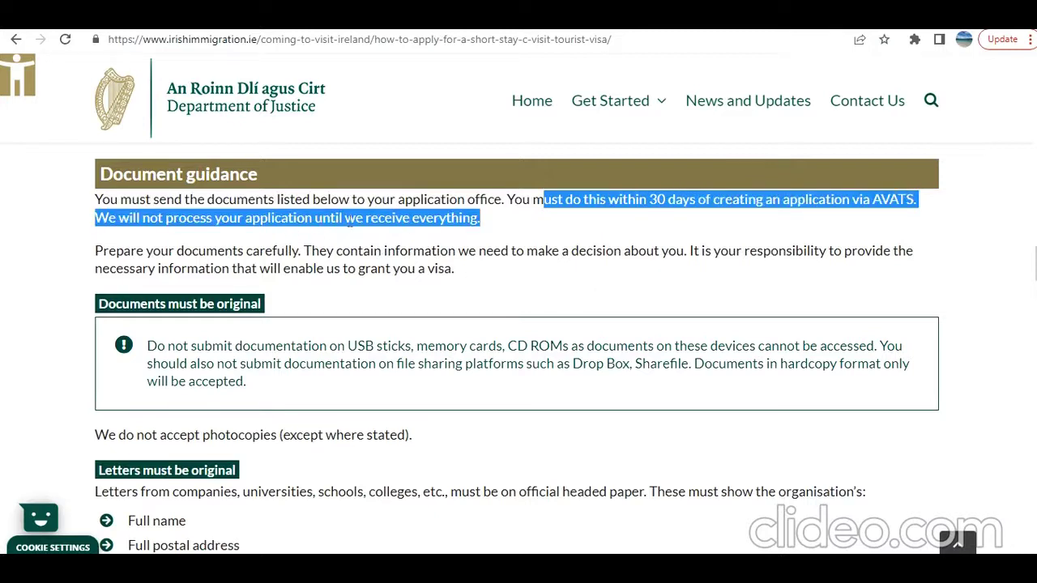
pyautogui.scroll(-1, 328, 307)
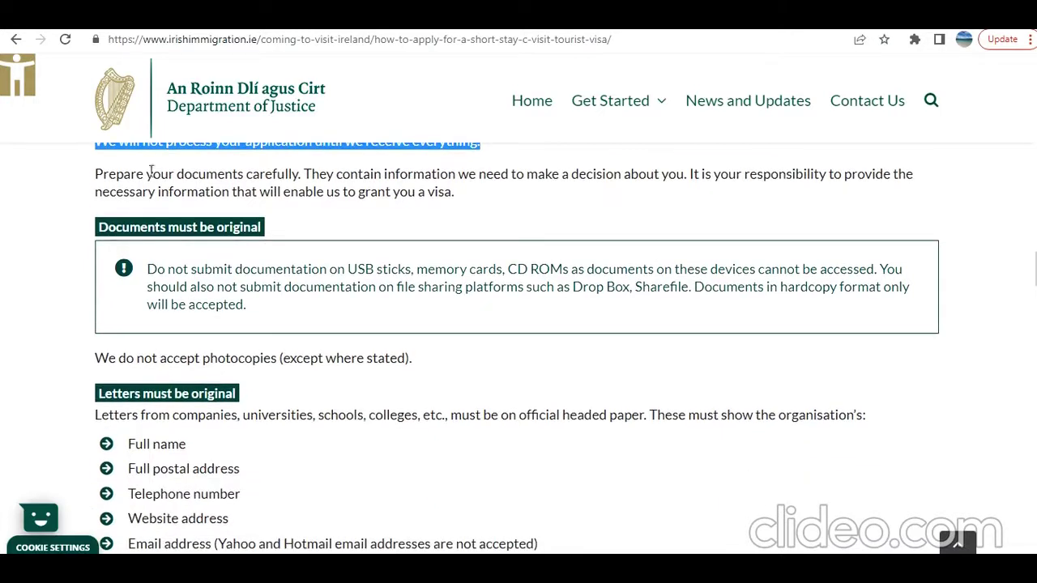
pyautogui.moveTo(165, 179); pyautogui.dragTo(314, 191)
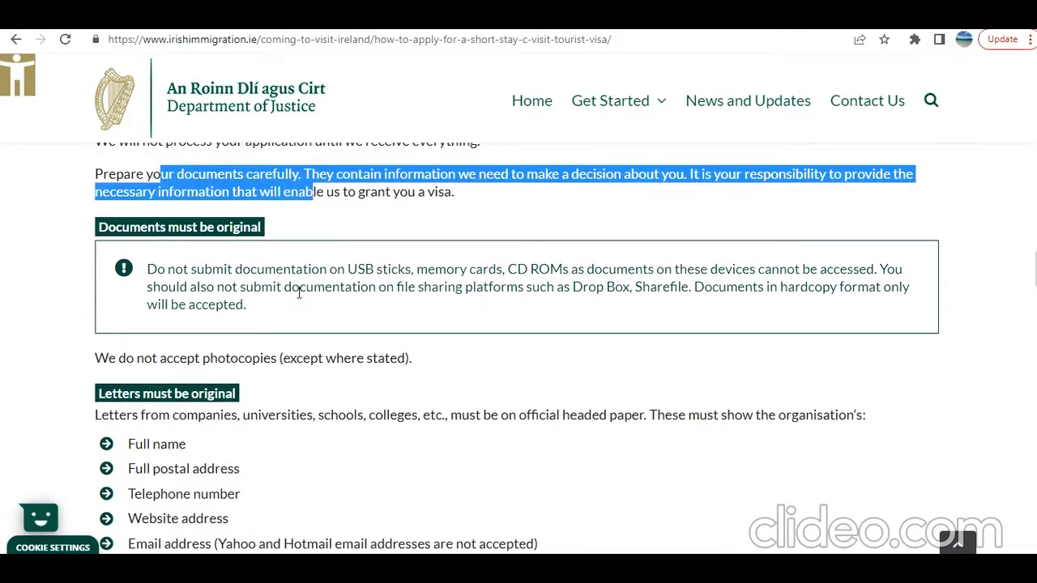
# Examine the rules on original documents and letters, highlighting the photocopy restriction, the official headed paper requirement and the email address item
pyautogui.scroll(-1, 299, 293)
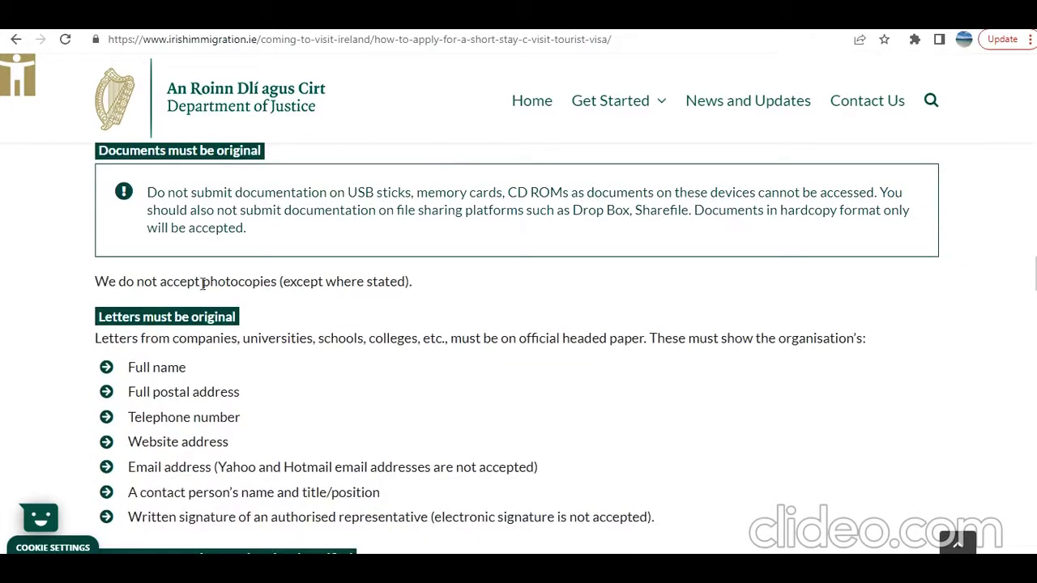
pyautogui.moveTo(166, 283); pyautogui.dragTo(412, 281)
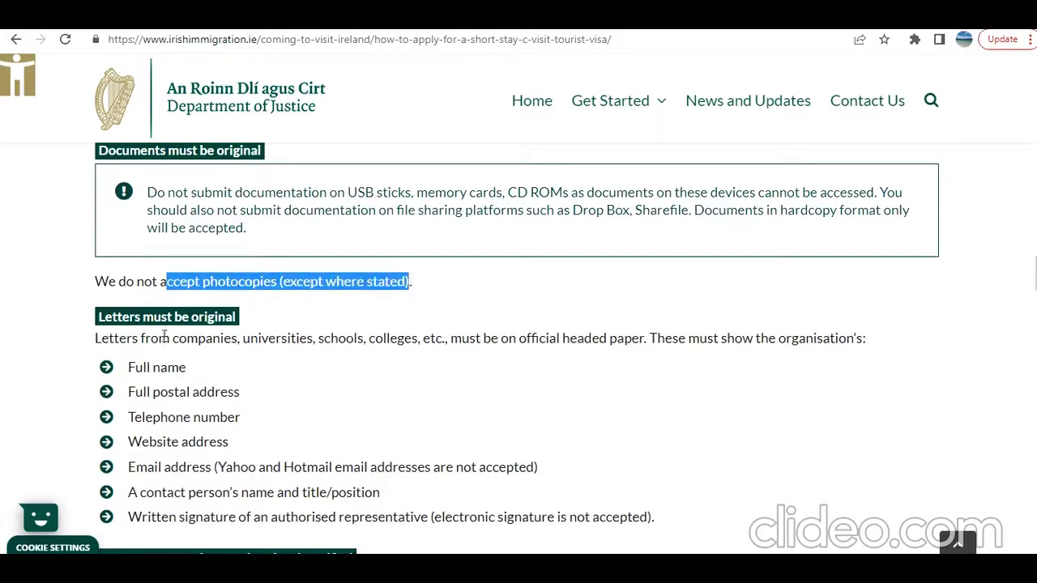
pyautogui.moveTo(160, 339); pyautogui.dragTo(658, 335)
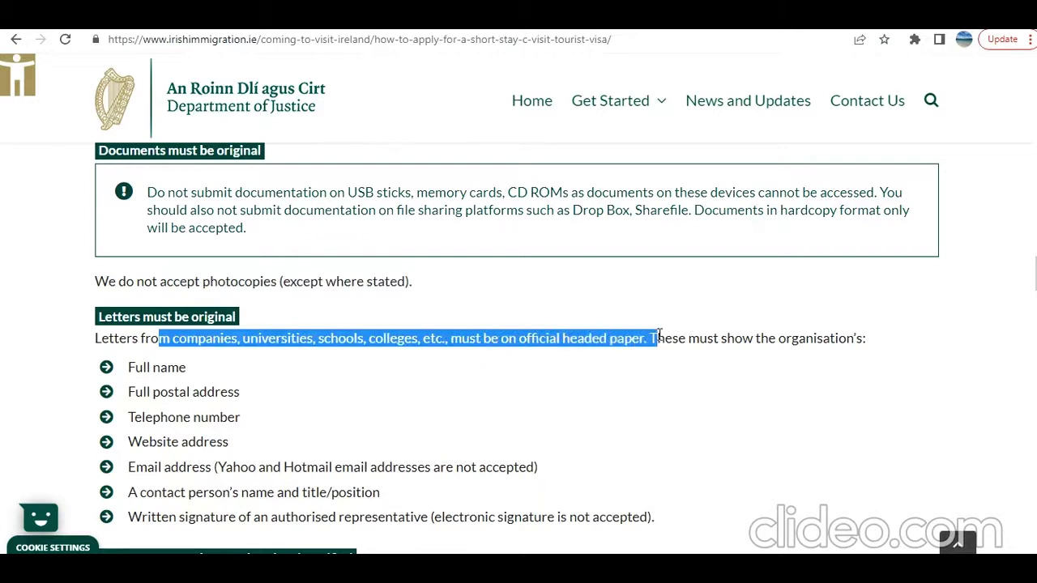
pyautogui.scroll(-1, 635, 396)
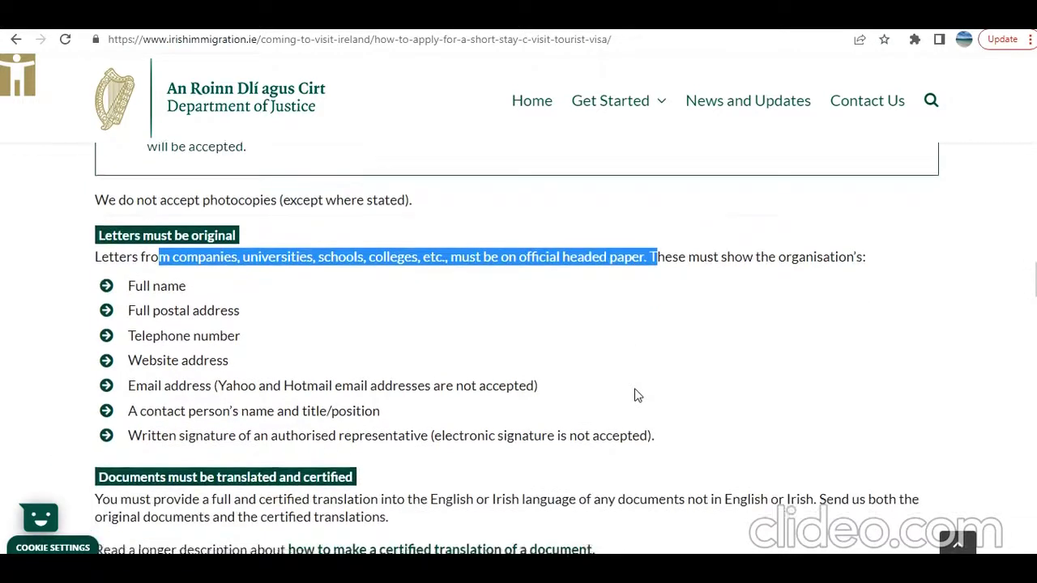
pyautogui.scroll(-1, 636, 395)
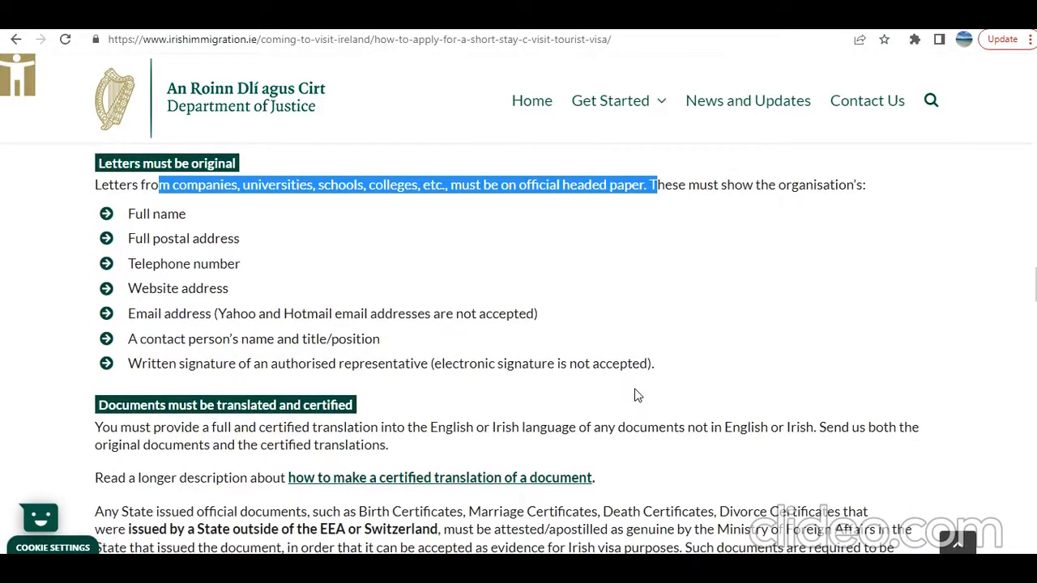
pyautogui.scroll(1, 636, 395)
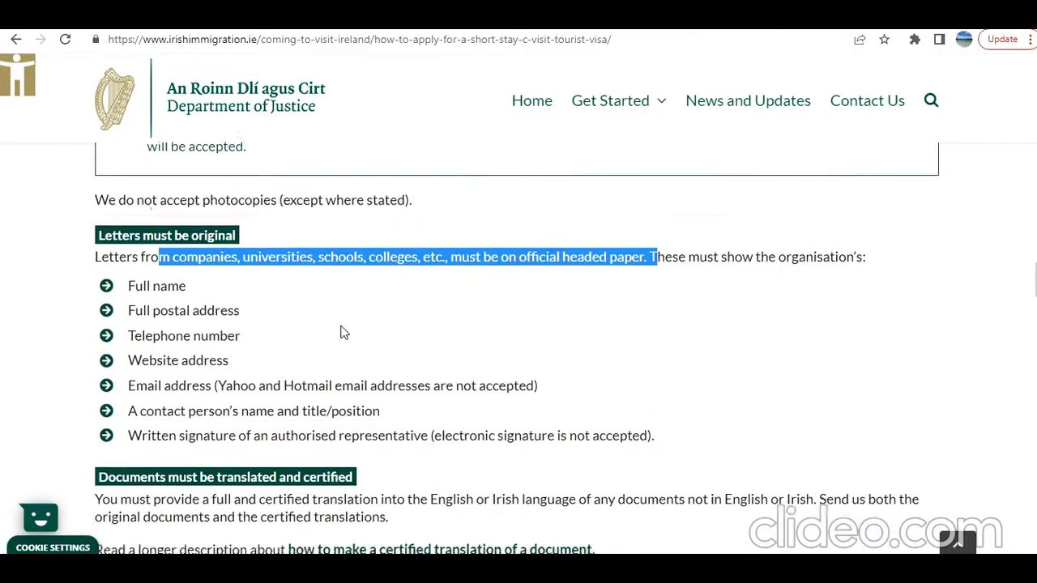
pyautogui.scroll(-2, 340, 331)
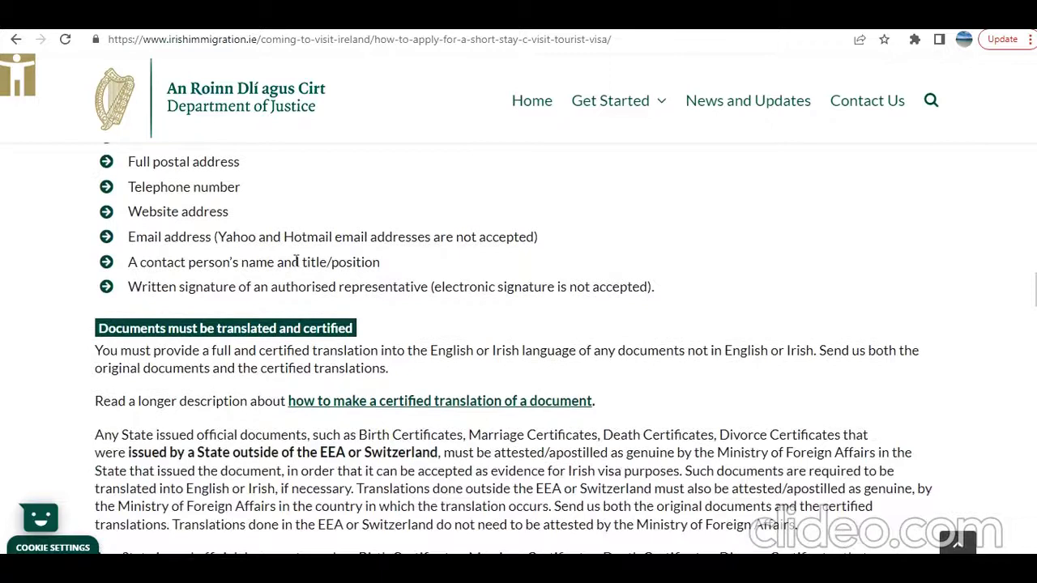
pyautogui.moveTo(130, 236); pyautogui.dragTo(557, 250)
pyautogui.scroll(1, 418, 332)
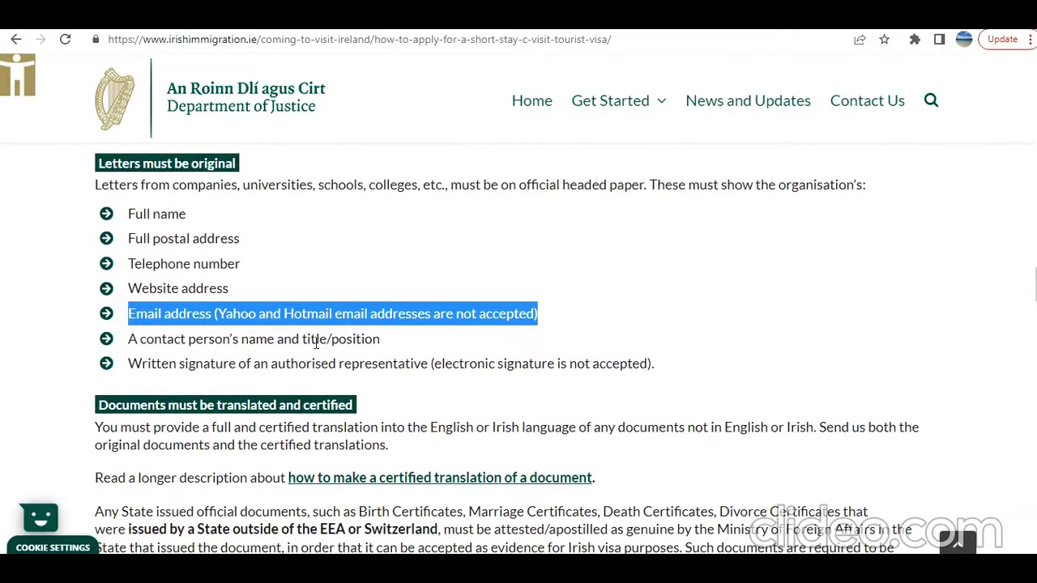
# Read the document translation, certification and return rules, highlighting the request for both original documents and certified translations
pyautogui.scroll(-3, 316, 342)
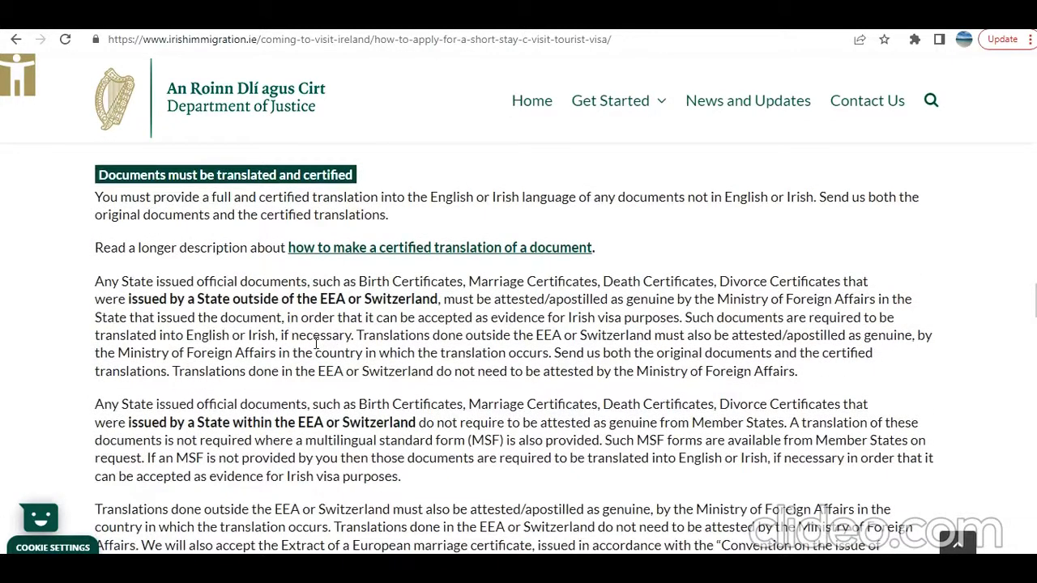
pyautogui.moveTo(503, 212); pyautogui.dragTo(604, 197)
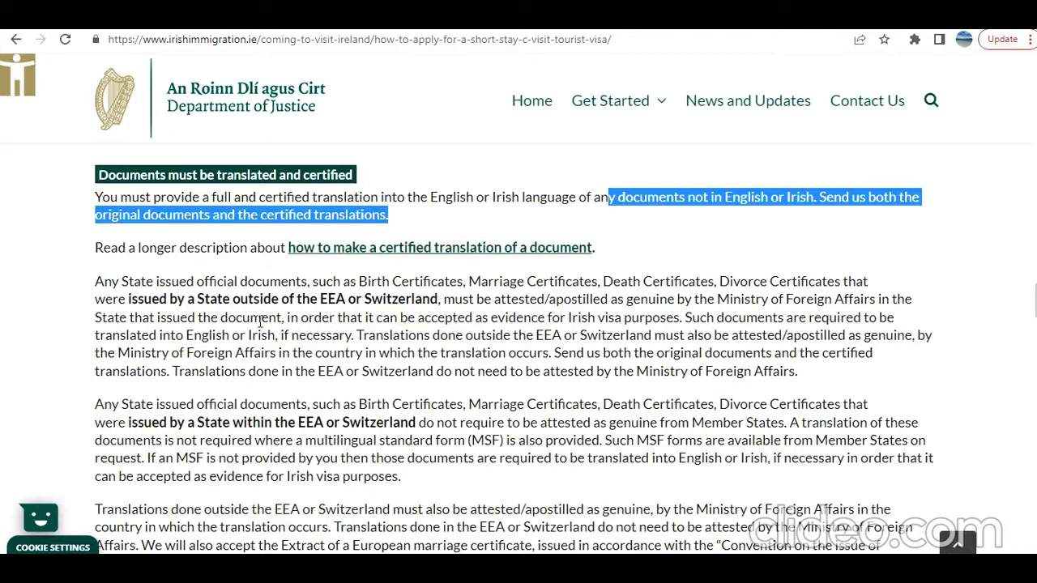
pyautogui.scroll(-5, 260, 323)
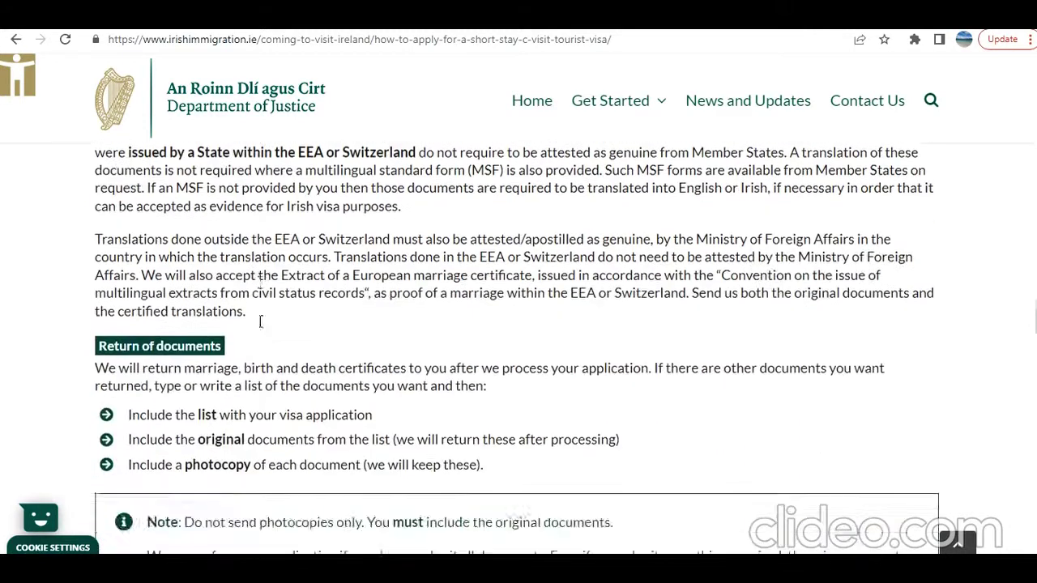
# Look through the Documents required cards, from Application summary sheets to Visa refusals
pyautogui.scroll(-4, 259, 322)
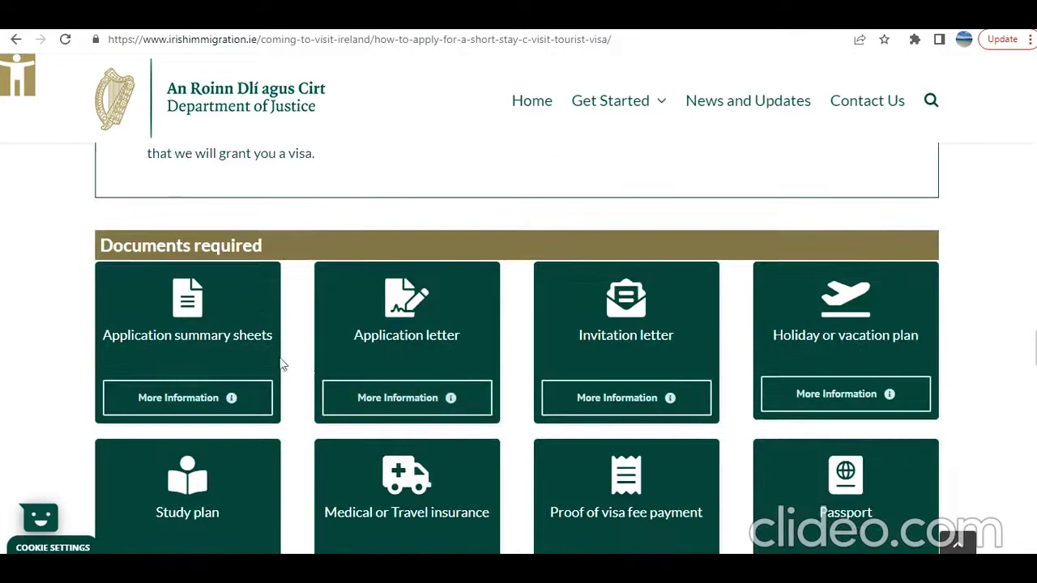
pyautogui.scroll(-2, 308, 368)
pyautogui.scroll(1, 308, 371)
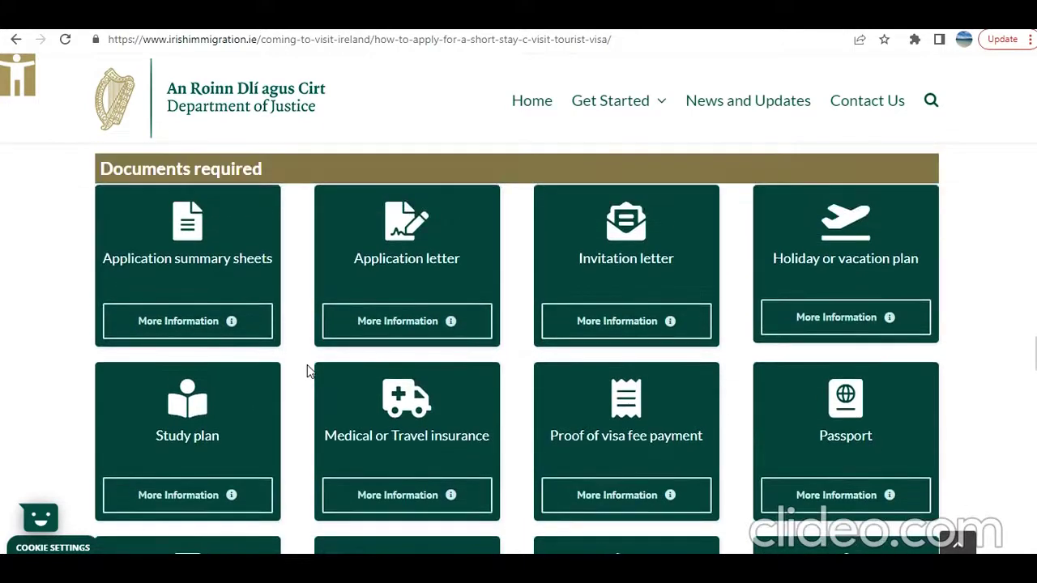
pyautogui.scroll(1, 219, 354)
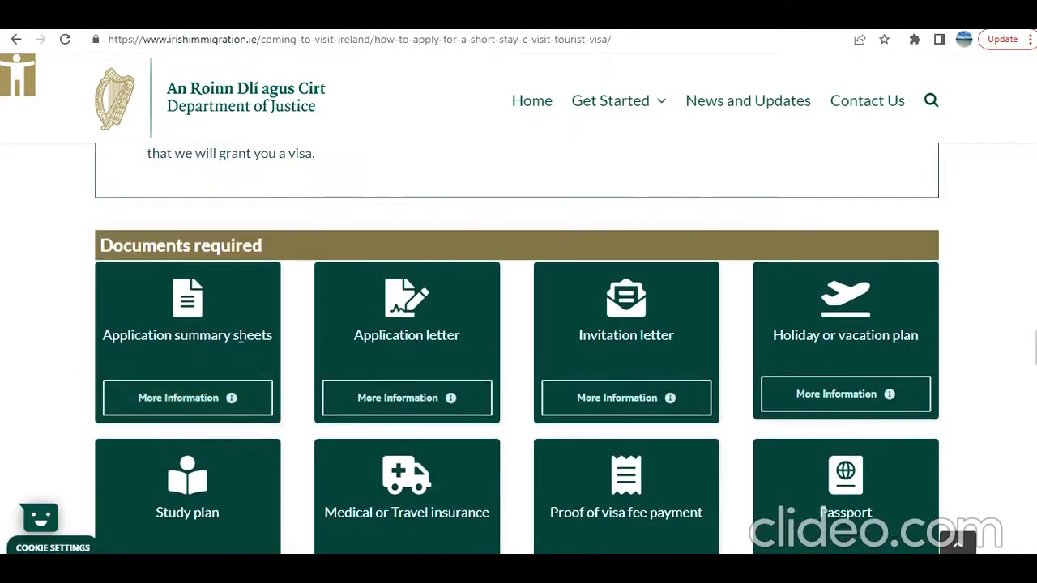
pyautogui.scroll(-1, 240, 359)
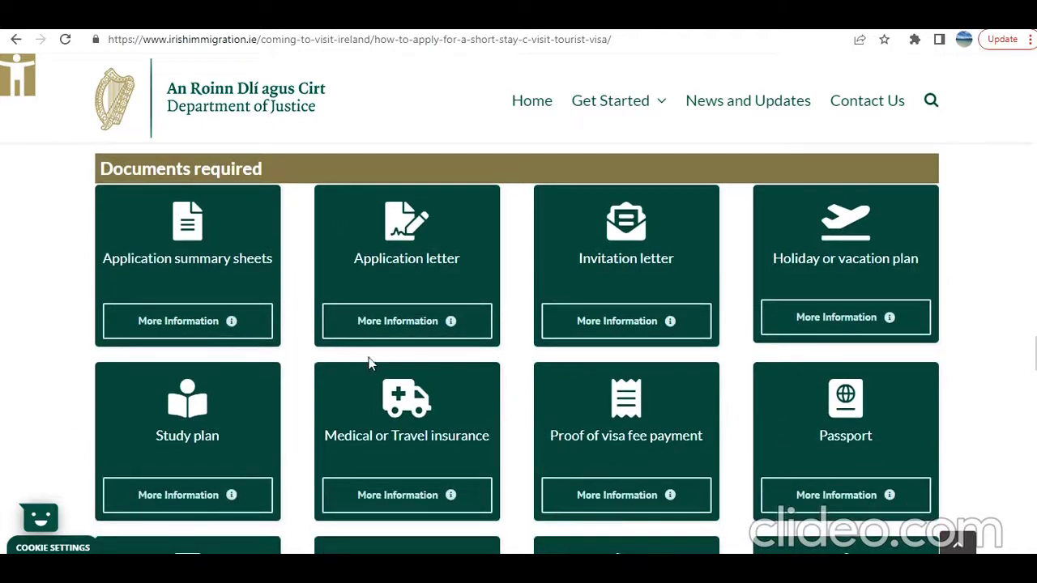
pyautogui.scroll(-3, 374, 361)
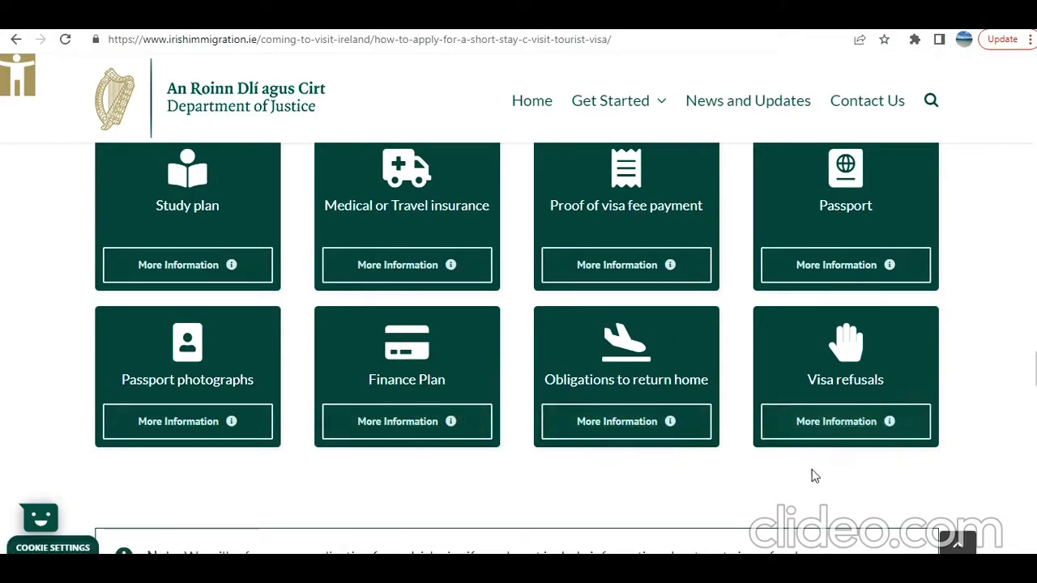
# Skim the past visa refusals note and the sections on applicants under 18, submitting documents and what happens after applying
pyautogui.scroll(-4, 685, 445)
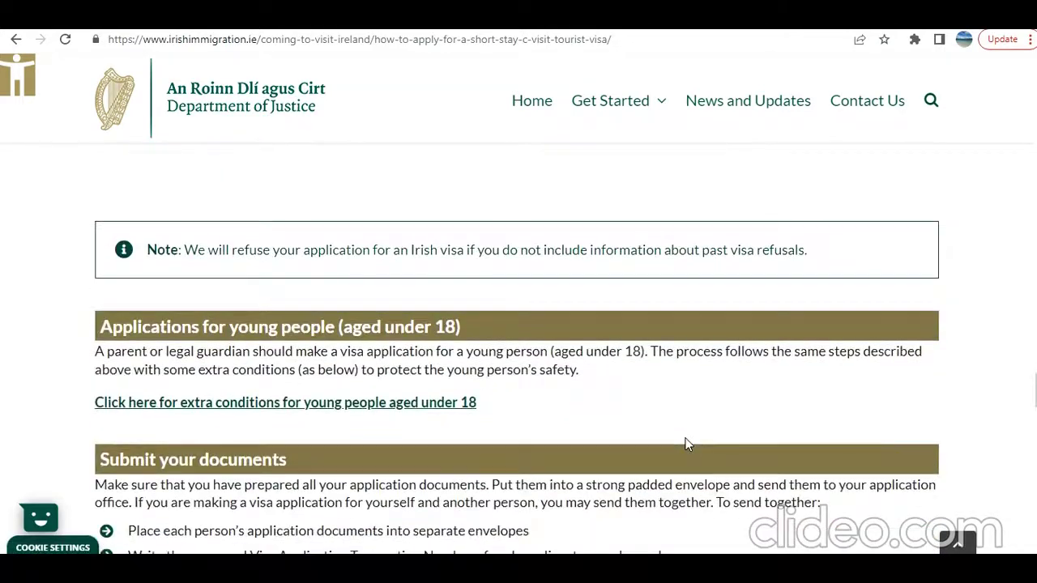
pyautogui.scroll(-3, 686, 445)
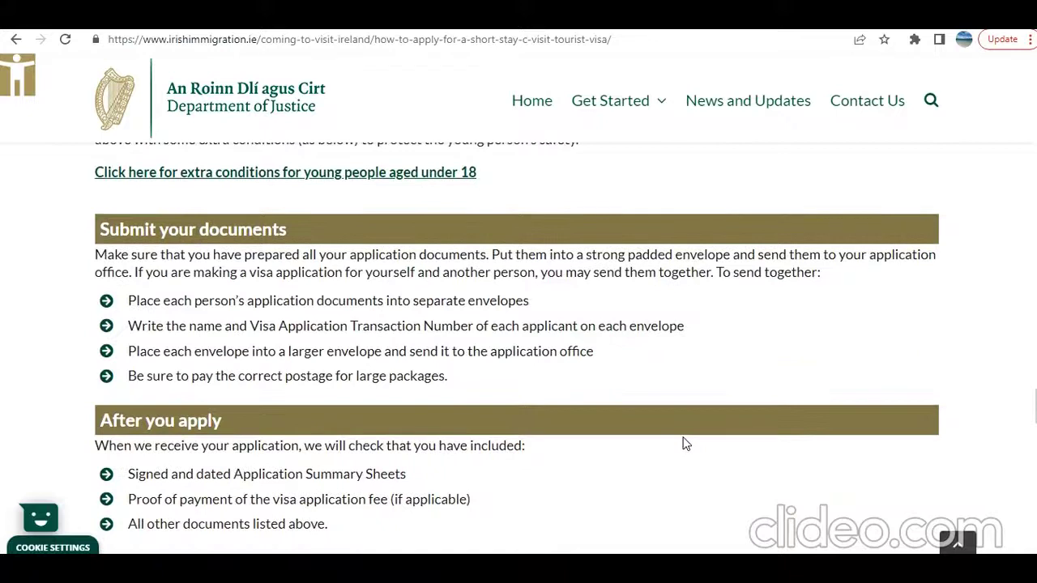
pyautogui.scroll(-3, 685, 444)
pyautogui.scroll(-3, 682, 441)
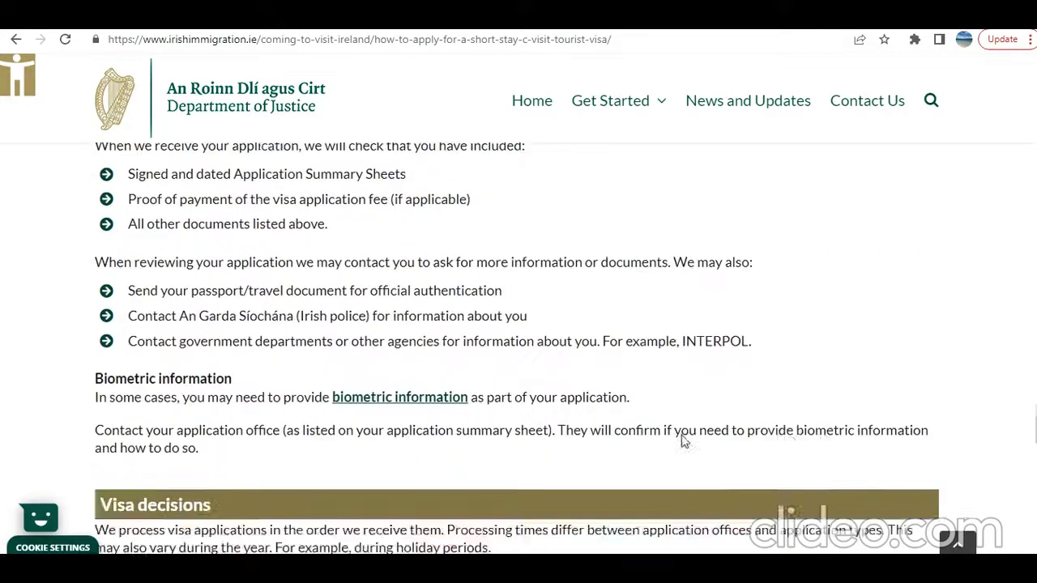
# Review the sections from Visa decisions to When you travel, highlighting part of the Dublin Visa Office sentence
pyautogui.scroll(-3, 683, 442)
pyautogui.scroll(2, 683, 441)
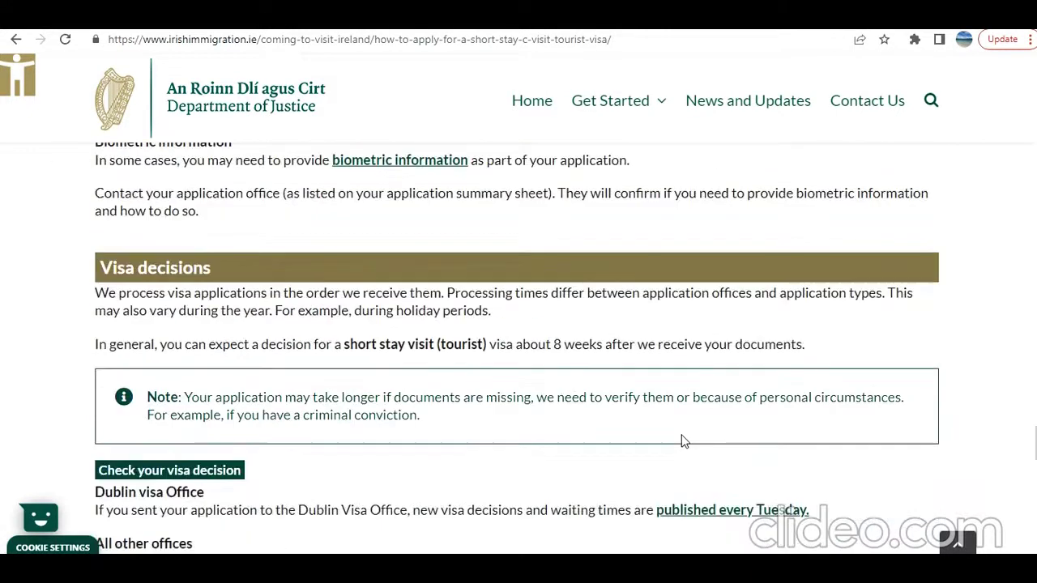
pyautogui.scroll(-1, 683, 441)
pyautogui.scroll(-1, 683, 442)
pyautogui.scroll(-2, 682, 441)
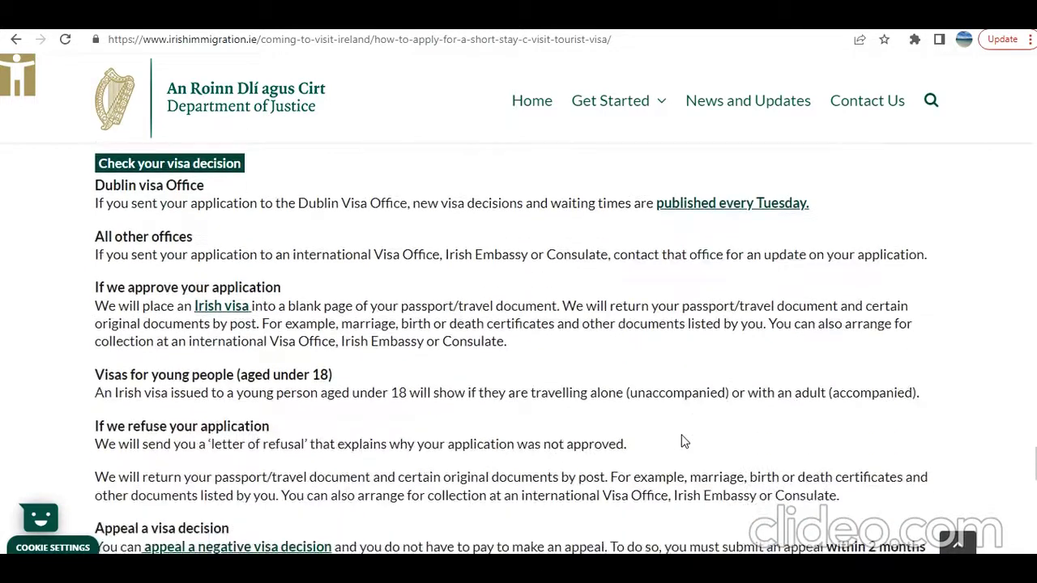
pyautogui.moveTo(274, 202); pyautogui.dragTo(459, 203)
pyautogui.scroll(-4, 278, 277)
pyautogui.scroll(-5, 278, 277)
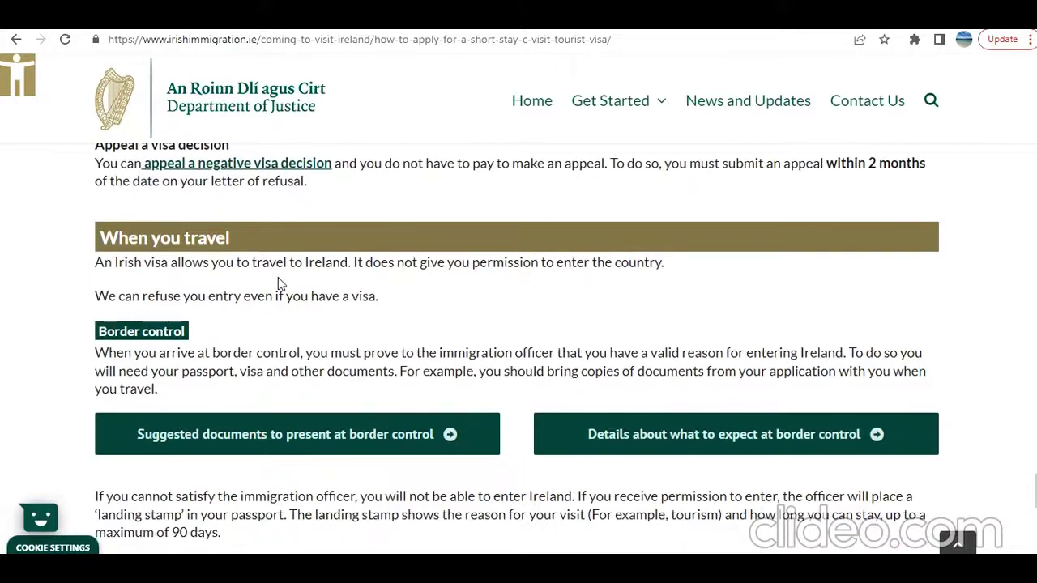
# Look back over the Documents required cards, from Application summary sheets to Visa refusals, and the Return of documents rules
pyautogui.scroll(18, 278, 277)
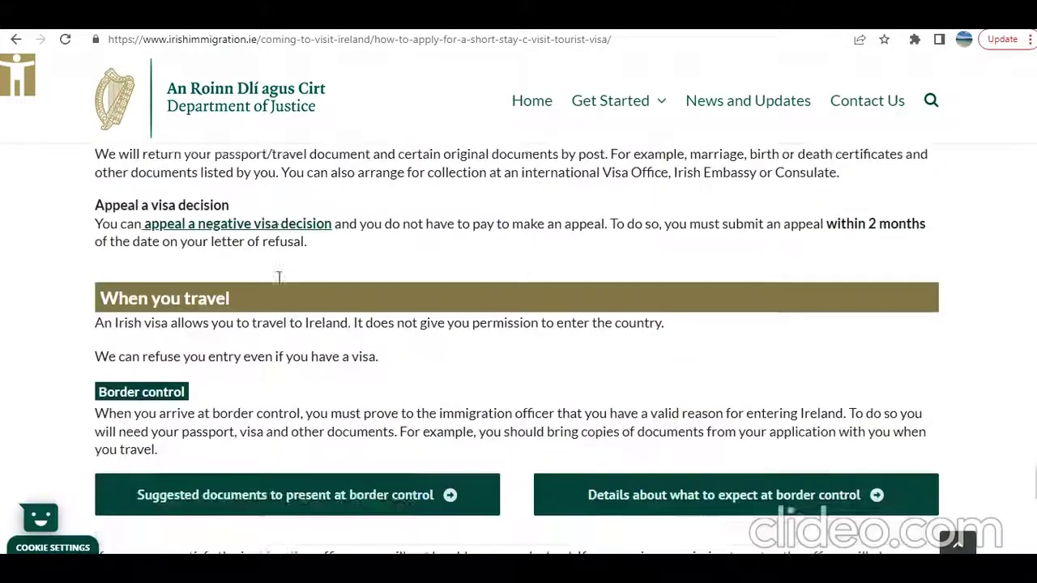
pyautogui.scroll(3, 278, 277)
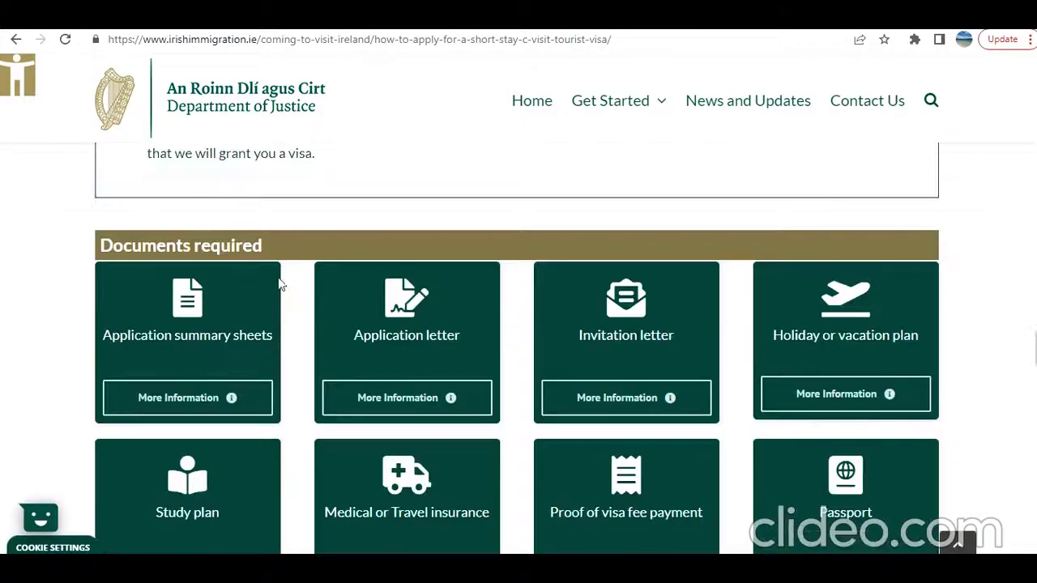
pyautogui.scroll(-1, 430, 369)
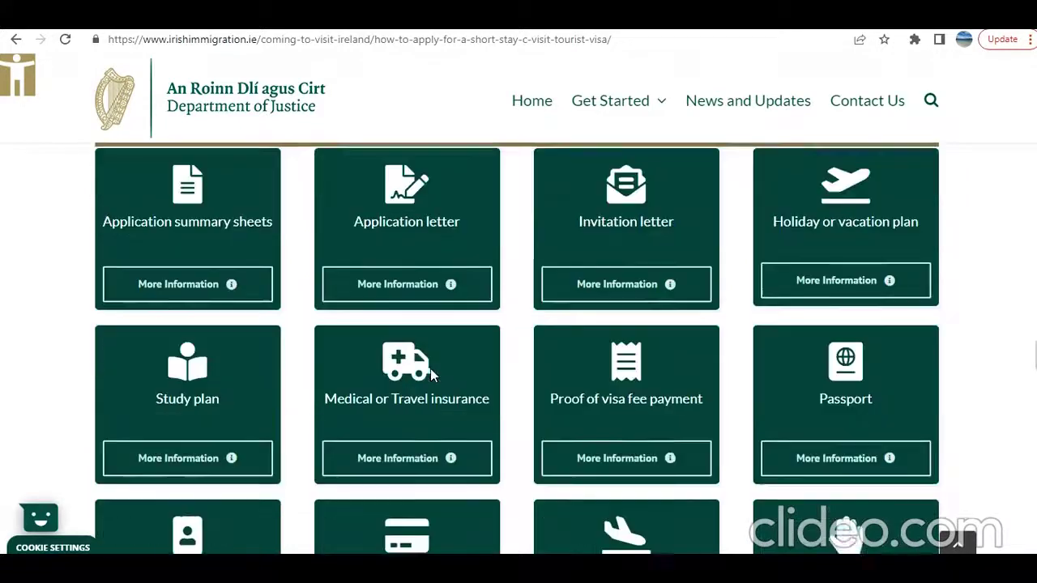
pyautogui.scroll(1, 430, 369)
pyautogui.scroll(-1, 430, 369)
pyautogui.scroll(-1, 509, 412)
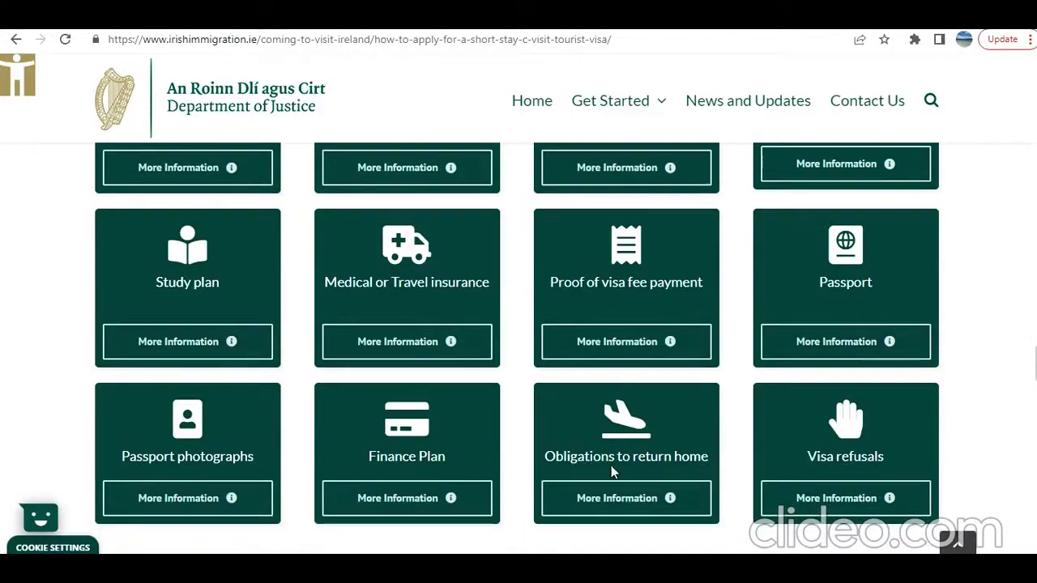
pyautogui.scroll(2, 384, 409)
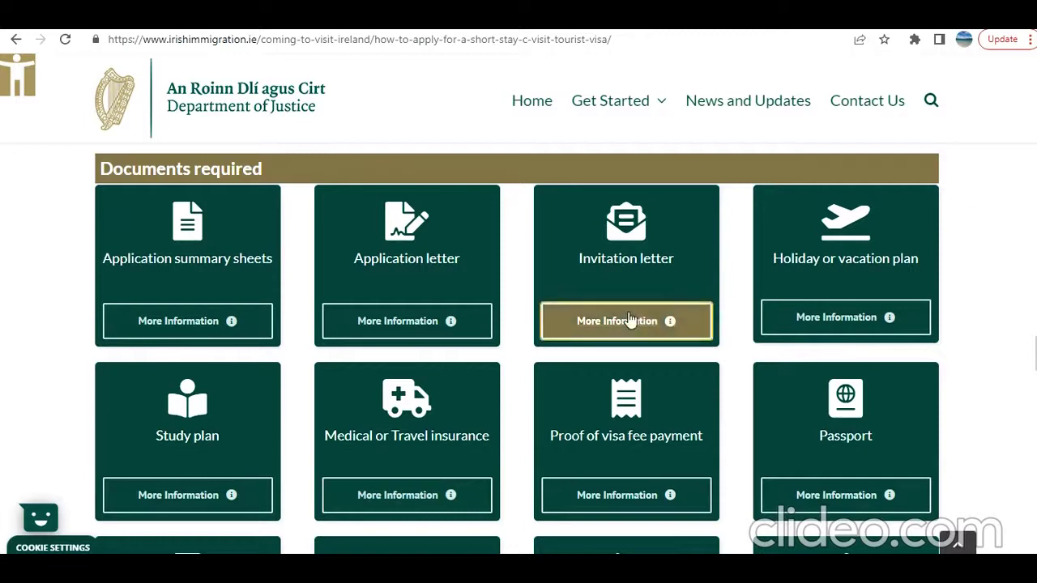
pyautogui.scroll(-2, 629, 319)
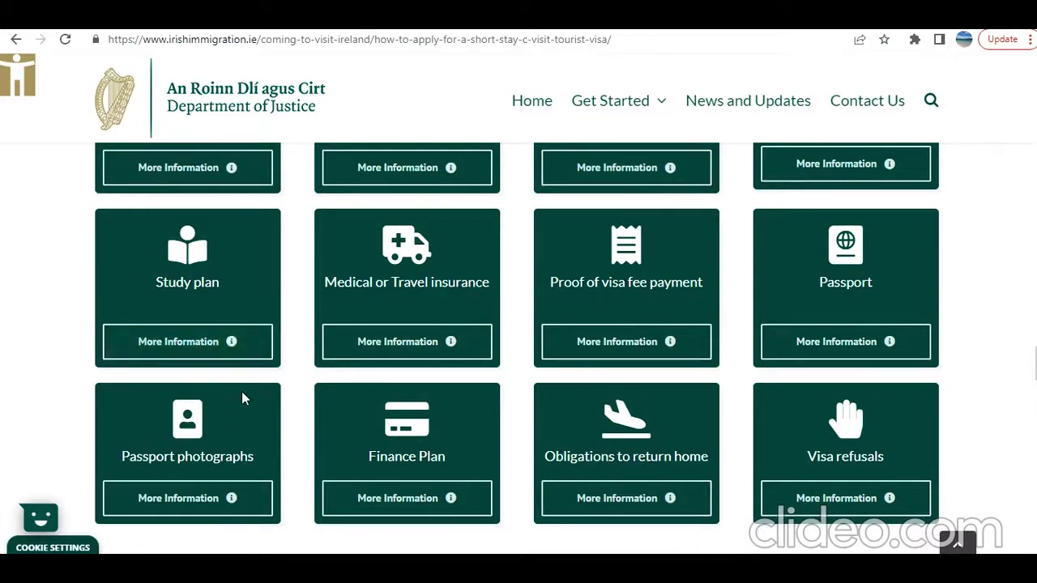
pyautogui.scroll(2, 386, 278)
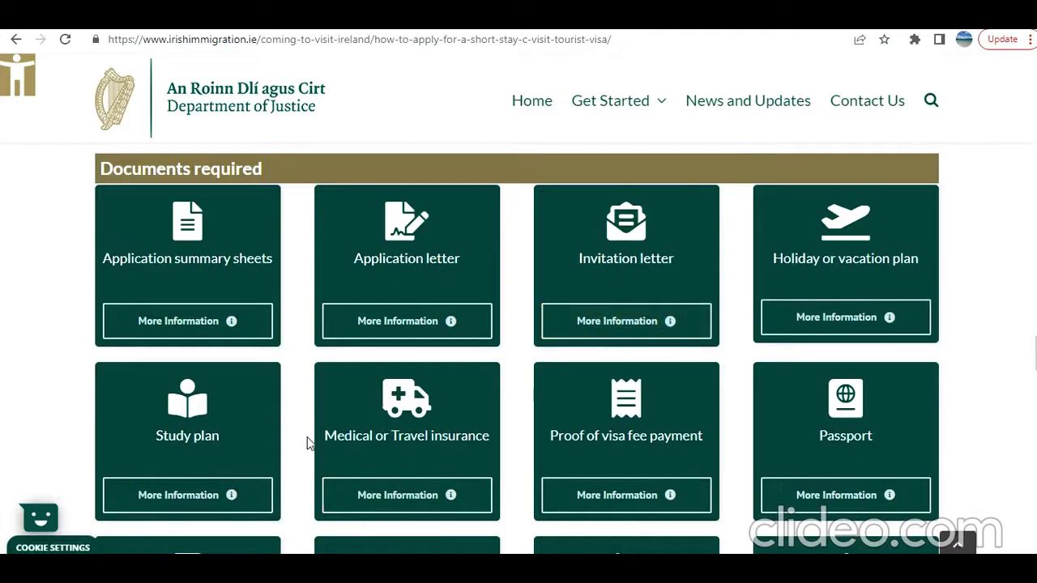
pyautogui.scroll(5, 305, 442)
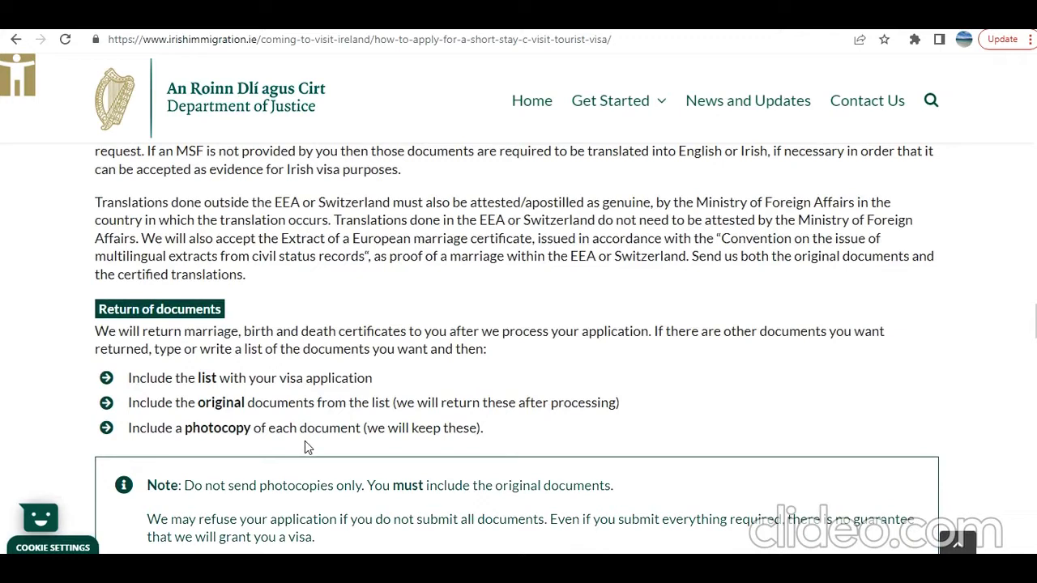
# Open the Obligations to return home details and read the introduction and Work evidence, highlighting the opening paragraph and the payslips requirement
pyautogui.scroll(-10, 306, 447)
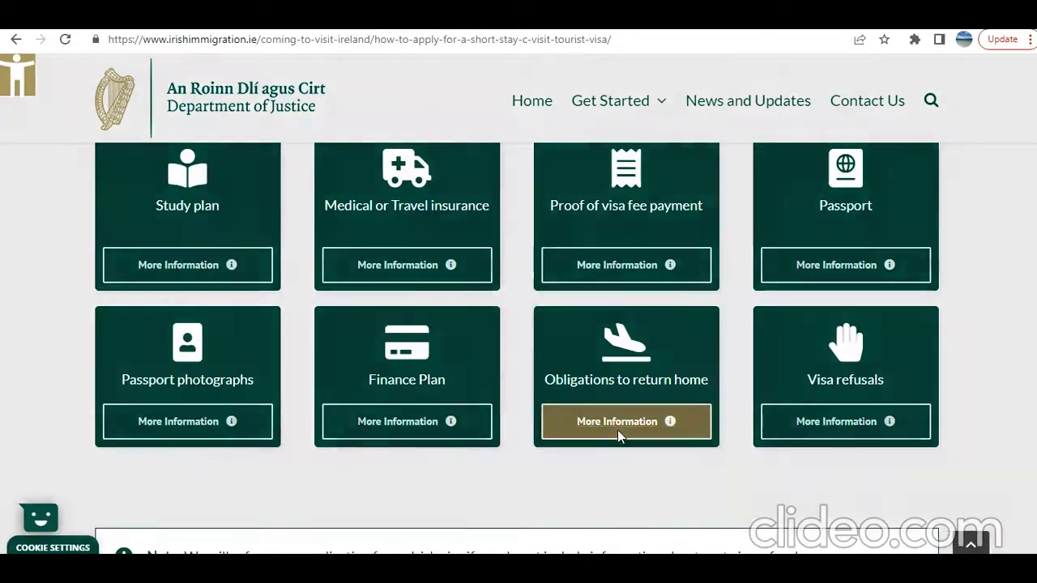
pyautogui.click(618, 432)
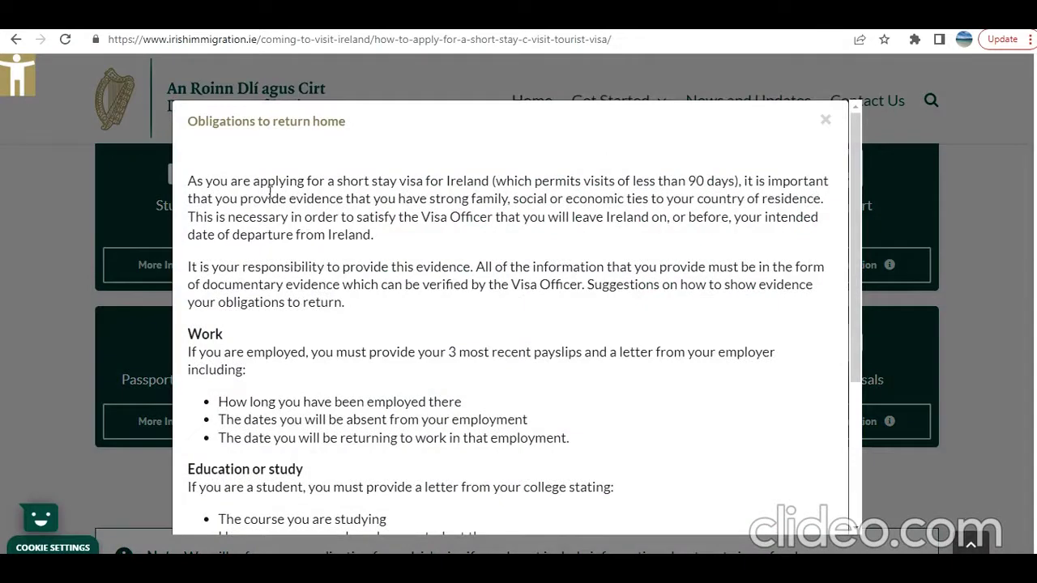
pyautogui.moveTo(268, 181); pyautogui.dragTo(378, 234)
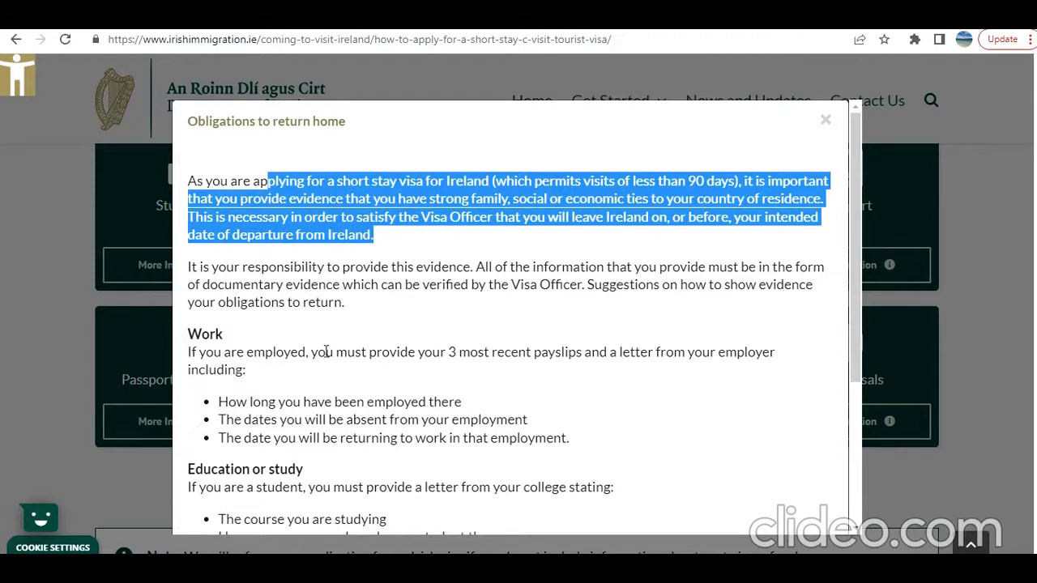
pyautogui.moveTo(309, 352); pyautogui.dragTo(539, 359)
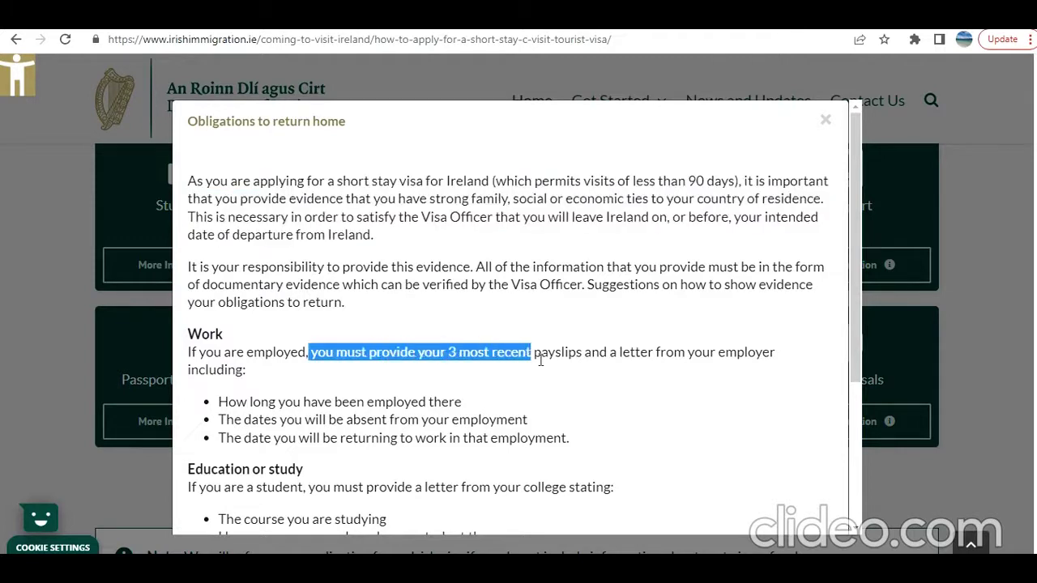
pyautogui.click(541, 356)
pyautogui.scroll(-2, 383, 382)
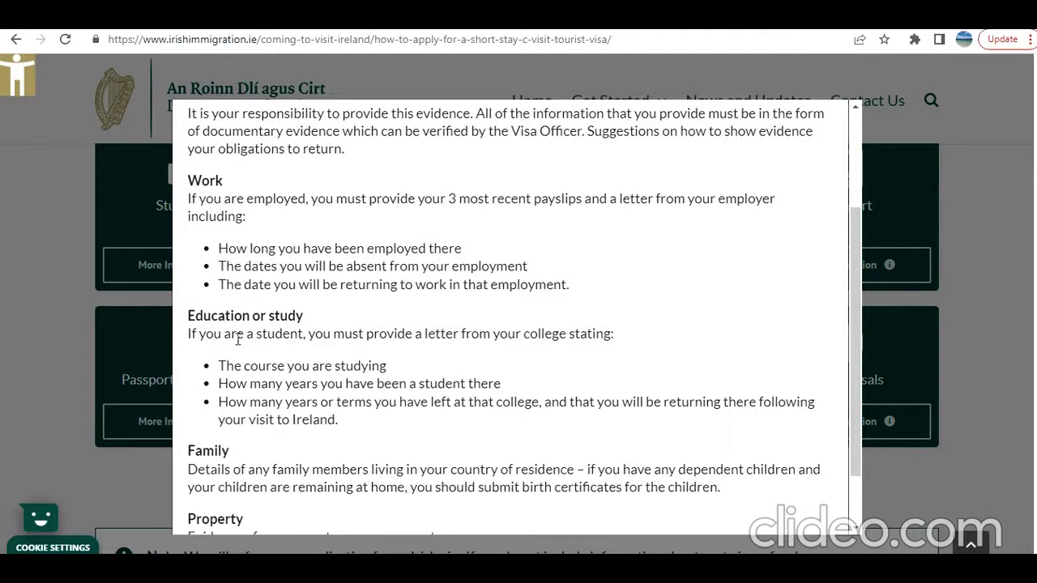
# Read the Education or study, Family and Property evidence, highlighting the property ownership and title deed lines, and close the details
pyautogui.moveTo(237, 332); pyautogui.dragTo(344, 333)
pyautogui.scroll(-1, 301, 393)
pyautogui.moveTo(222, 464); pyautogui.dragTo(386, 459)
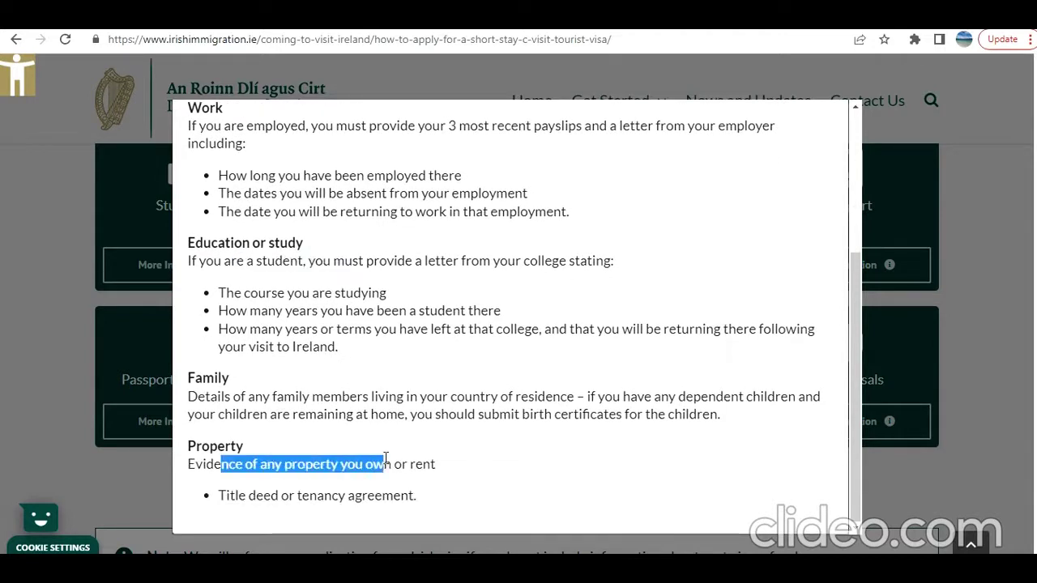
pyautogui.moveTo(254, 499); pyautogui.dragTo(447, 504)
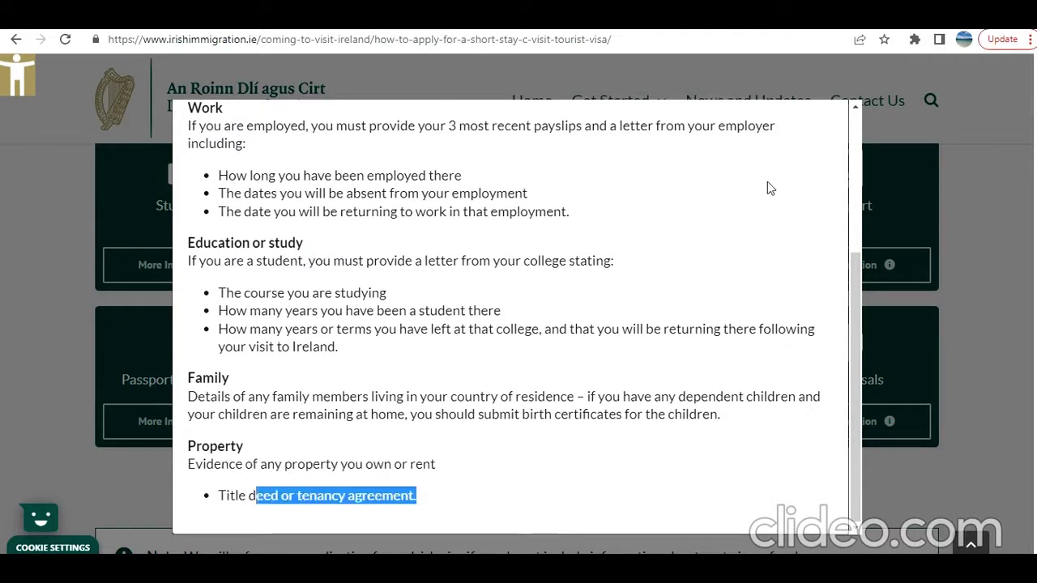
pyautogui.scroll(3, 662, 342)
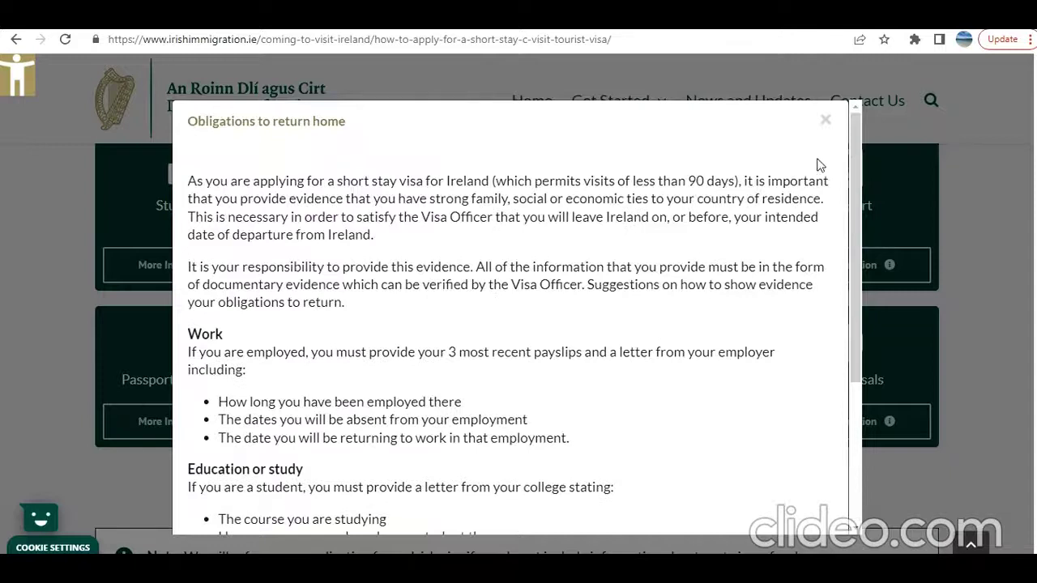
pyautogui.click(826, 119)
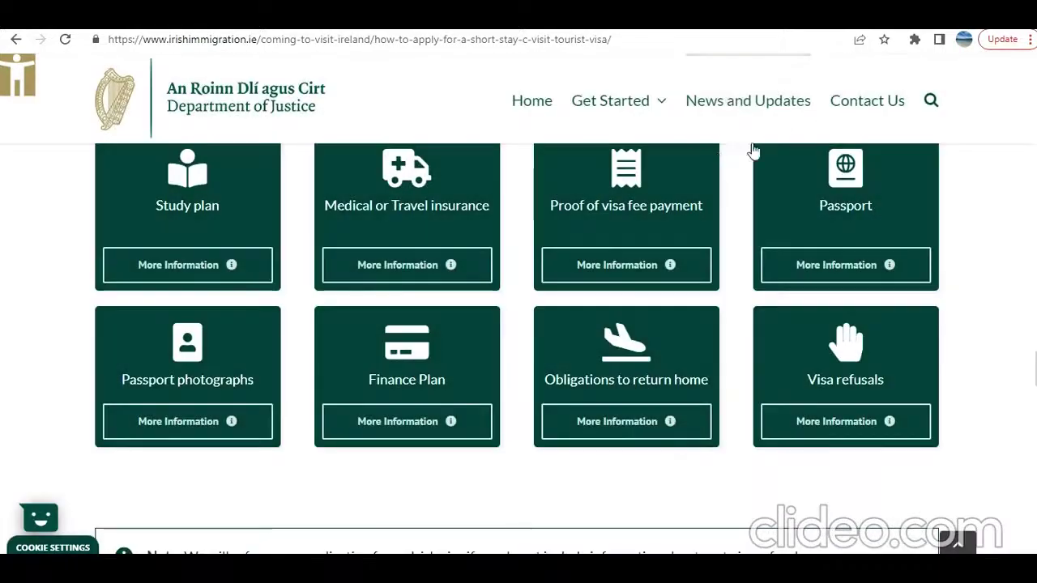
# Open the AVATS online visa application facility from the Create your visa application online section
pyautogui.scroll(-10, 521, 348)
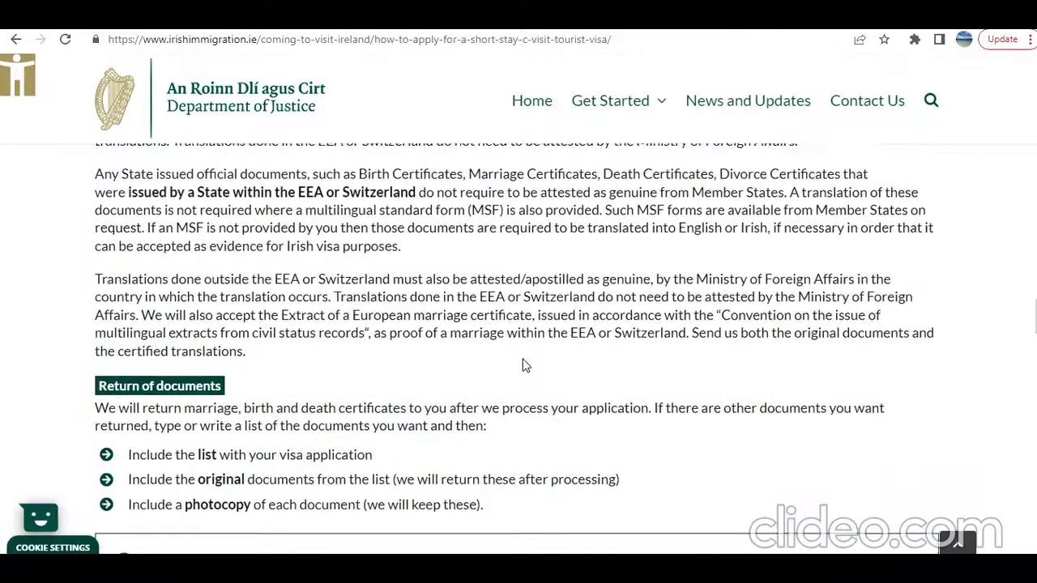
pyautogui.scroll(10, 523, 365)
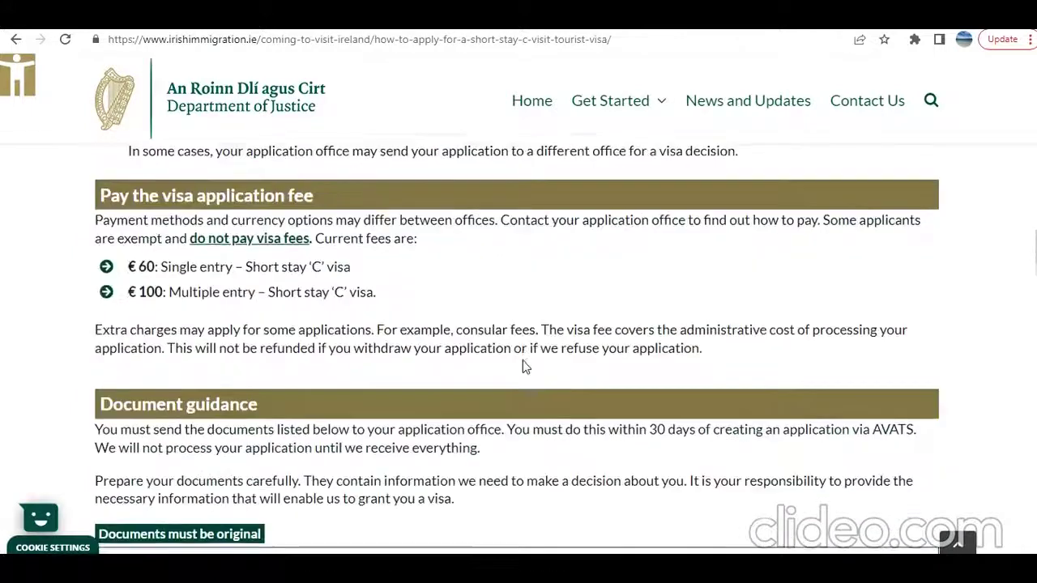
pyautogui.scroll(8, 522, 367)
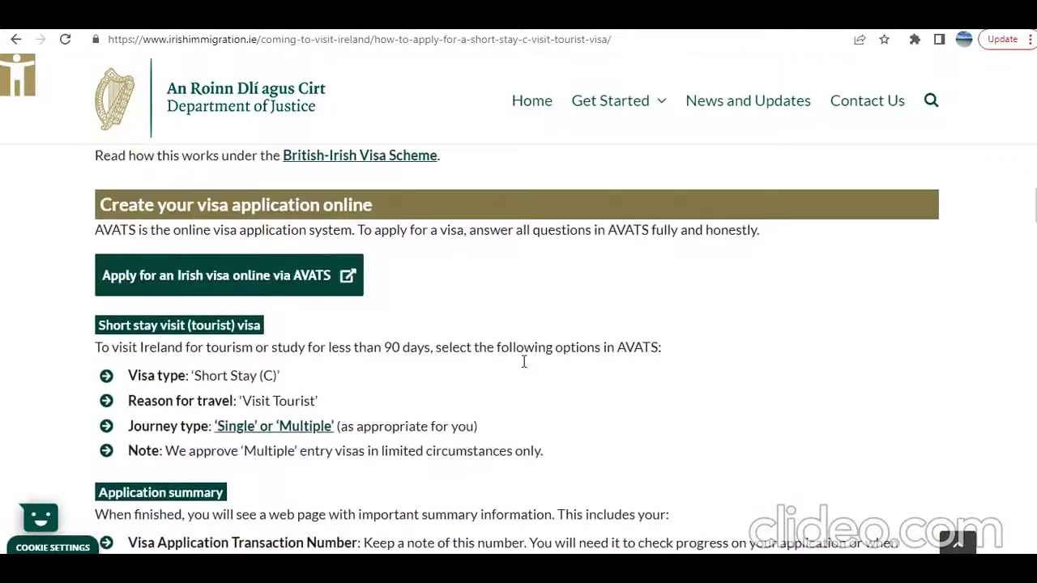
pyautogui.scroll(1, 524, 361)
pyautogui.scroll(-13, 523, 368)
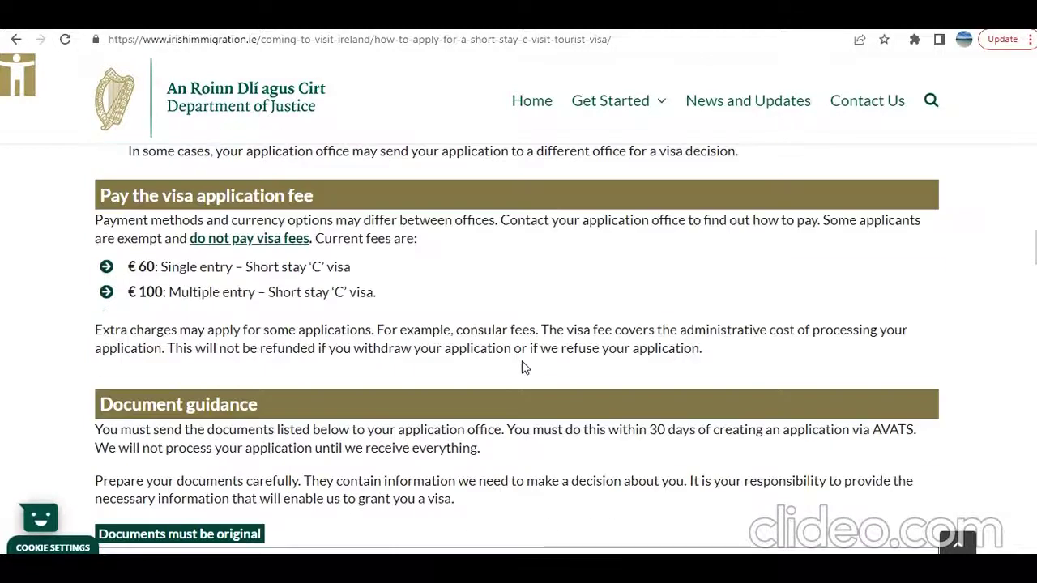
pyautogui.scroll(5, 523, 367)
pyautogui.scroll(6, 522, 367)
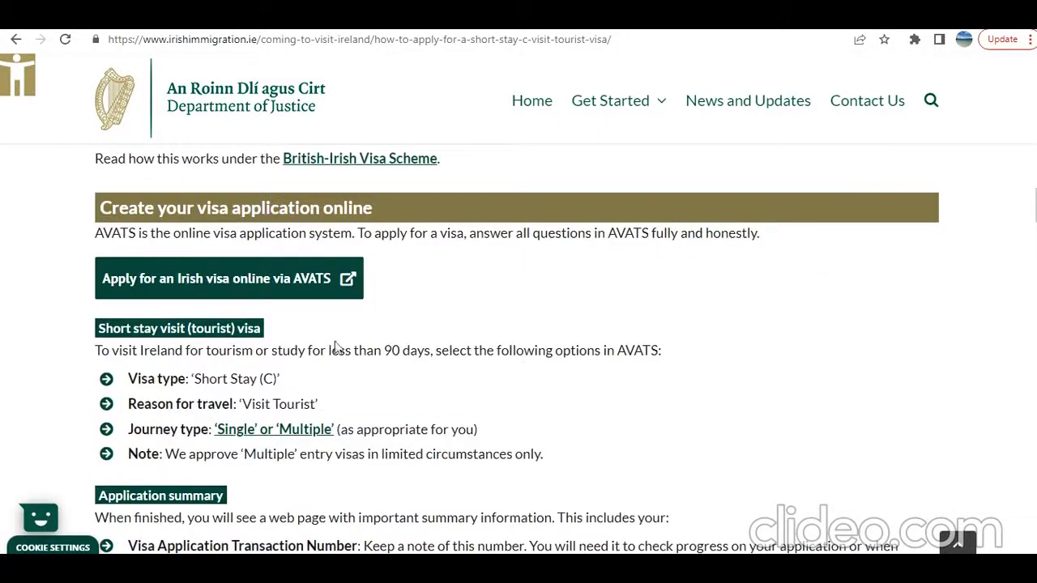
pyautogui.click(240, 285)
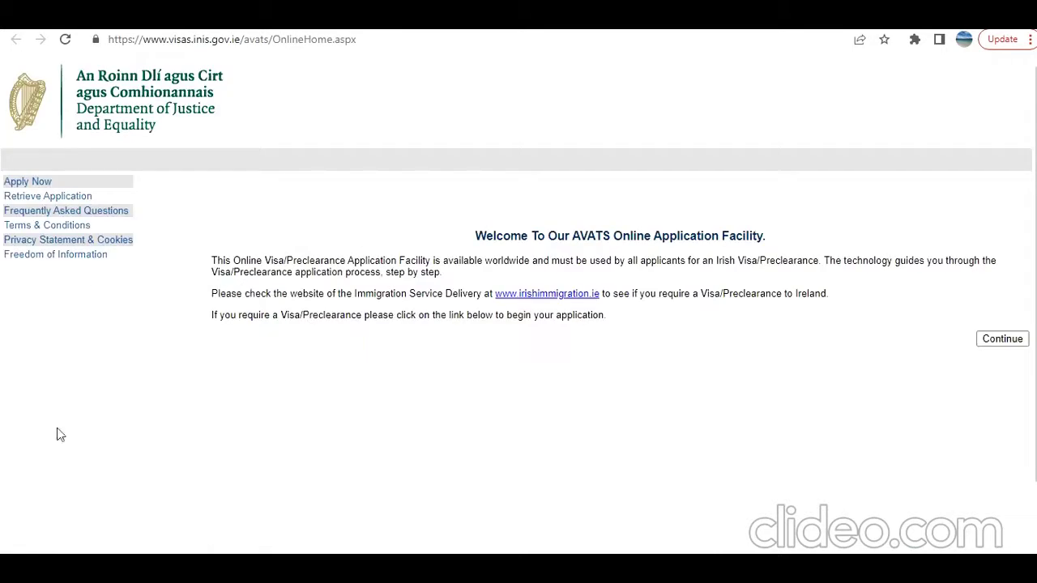
# Continue past the AVATS welcome page, acknowledge the Privacy Notice and open the AVATS Online Application Form
pyautogui.click(1009, 339)
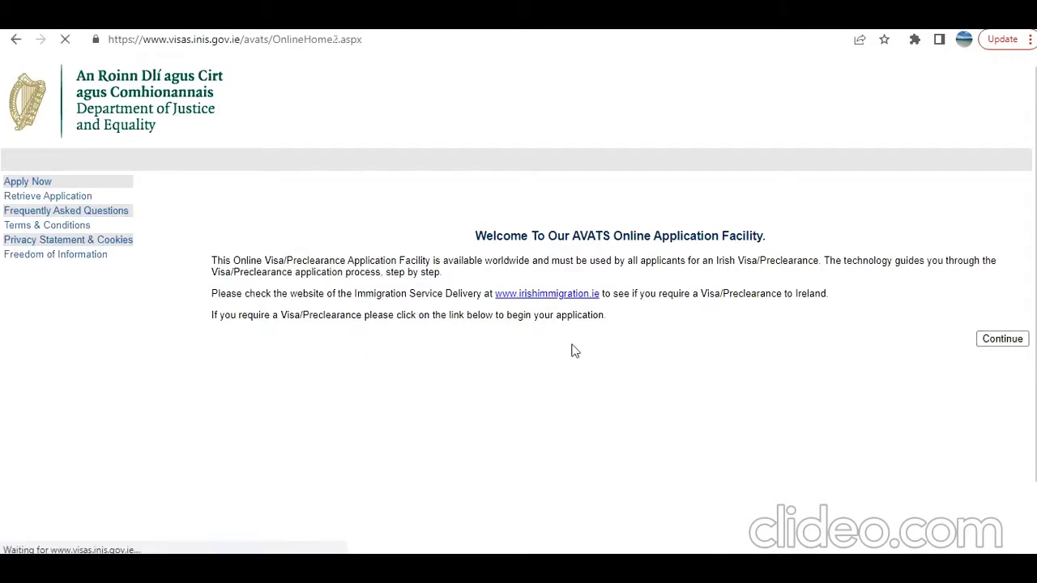
pyautogui.scroll(-6, 524, 287)
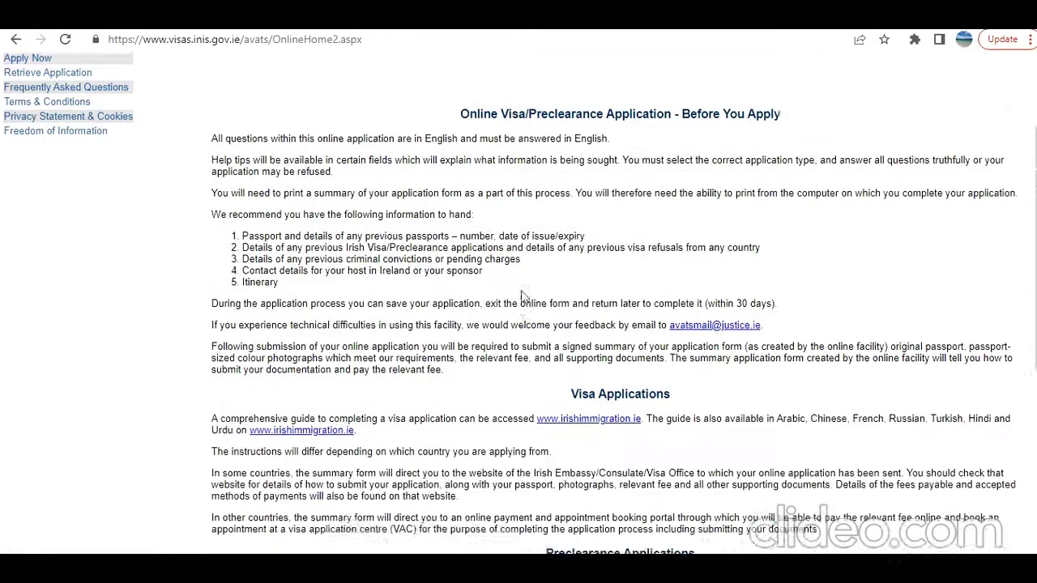
pyautogui.scroll(-1, 481, 343)
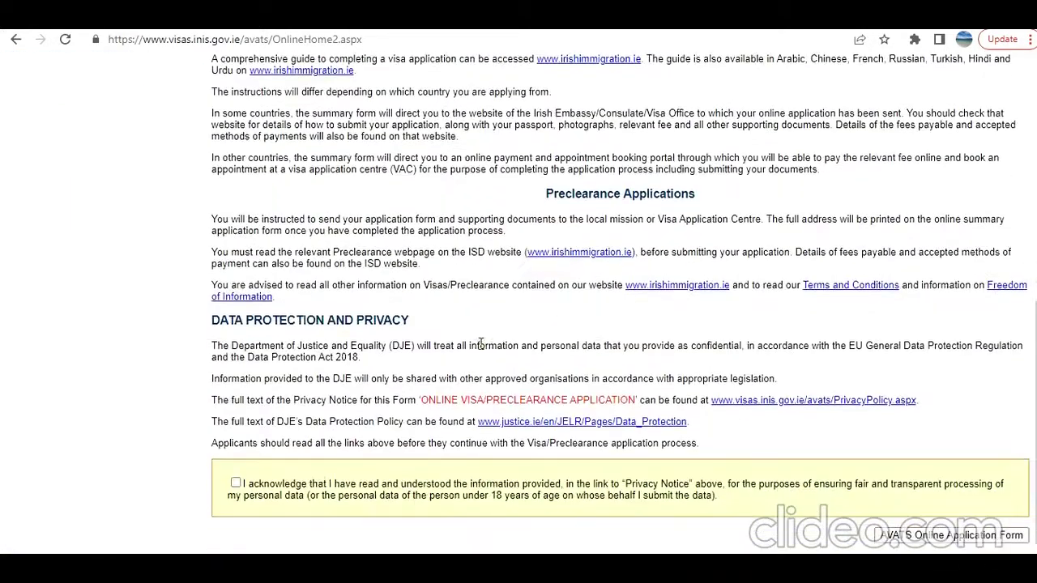
pyautogui.click(235, 483)
pyautogui.click(902, 538)
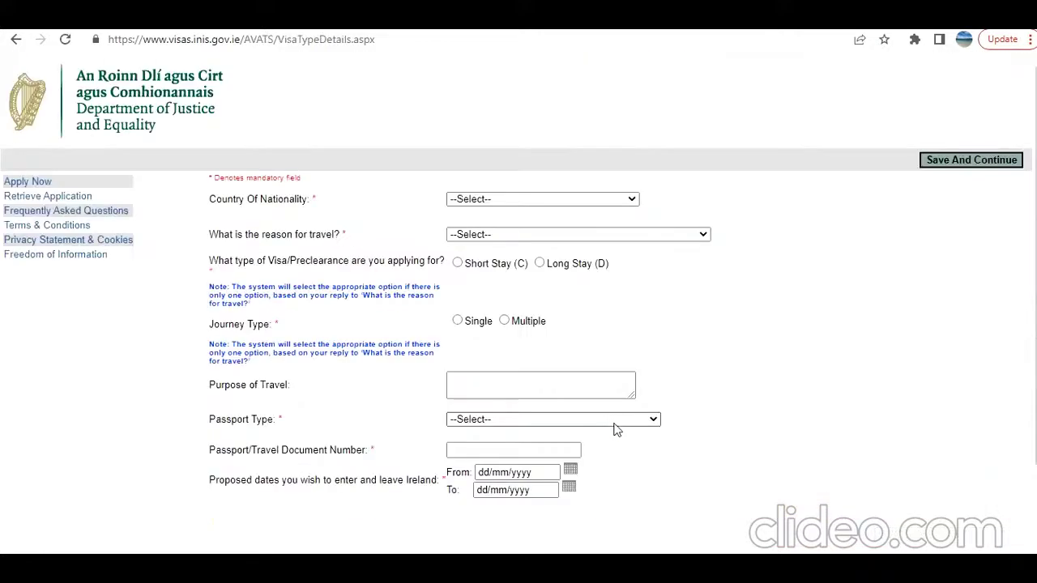
# Set the Country Of Nationality to India in the visa application form
pyautogui.click(585, 199)
pyautogui.press('i')
pyautogui.press('i')
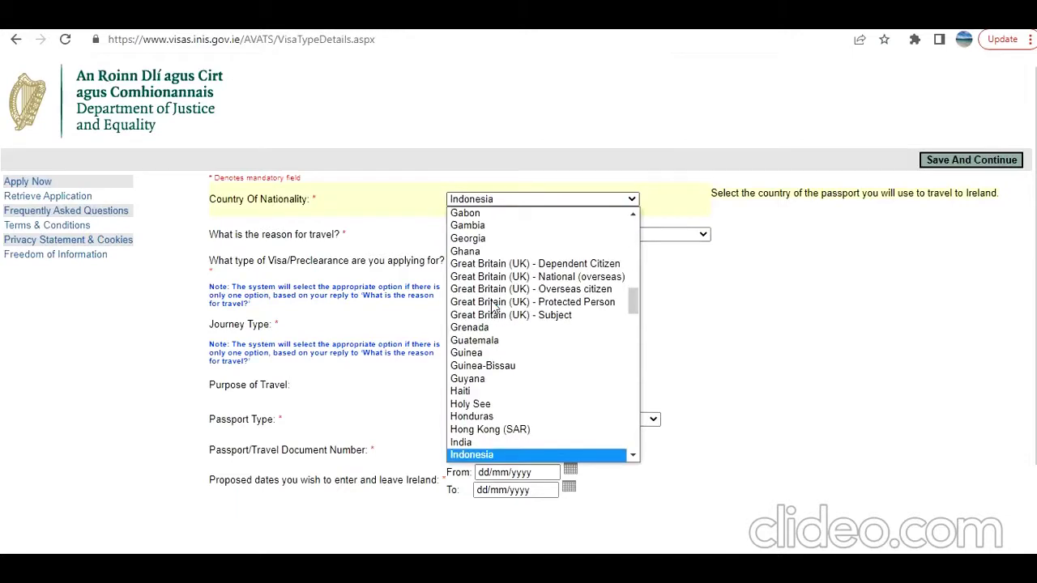
pyautogui.click(501, 441)
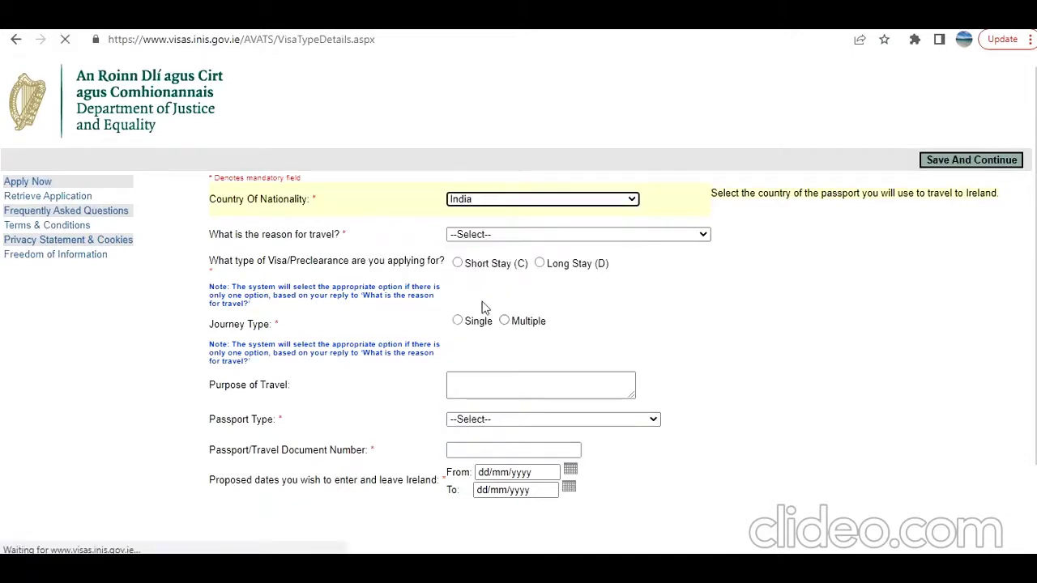
# Set the reason for travel to Visit Tourist and the Journey Type to Single
pyautogui.click(562, 236)
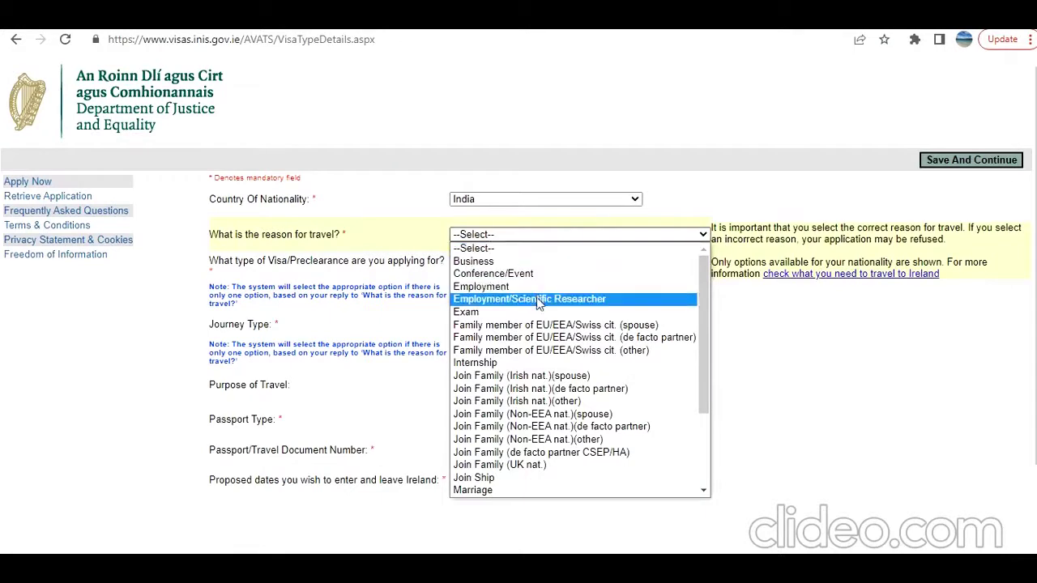
pyautogui.scroll(-3, 534, 347)
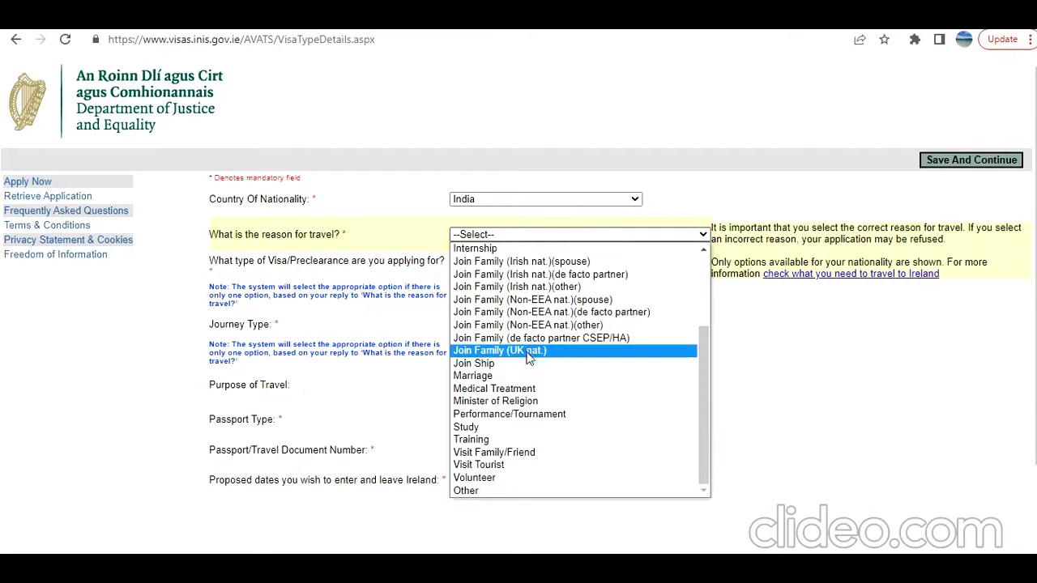
pyautogui.click(508, 466)
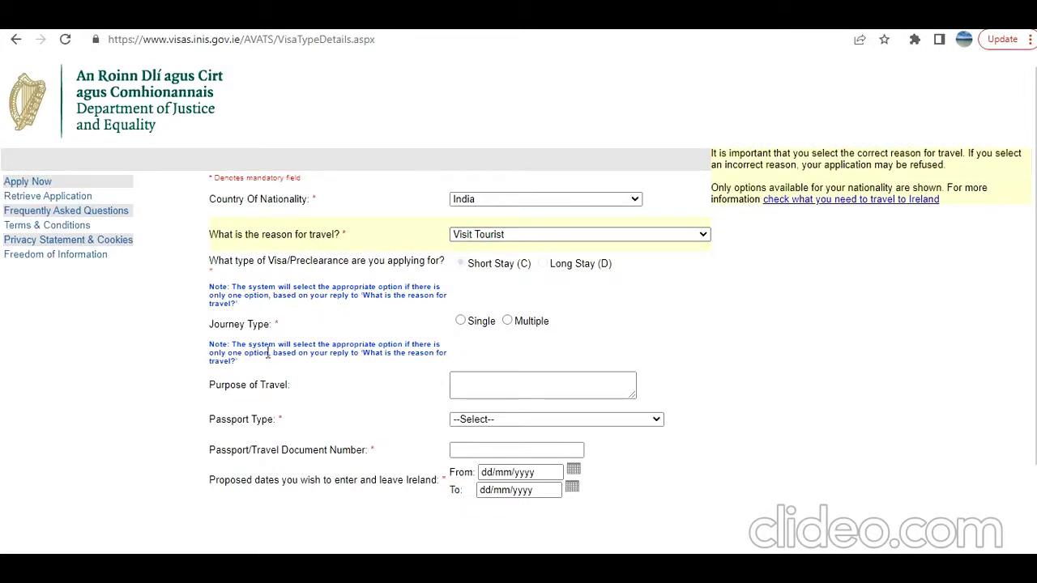
pyautogui.click(460, 321)
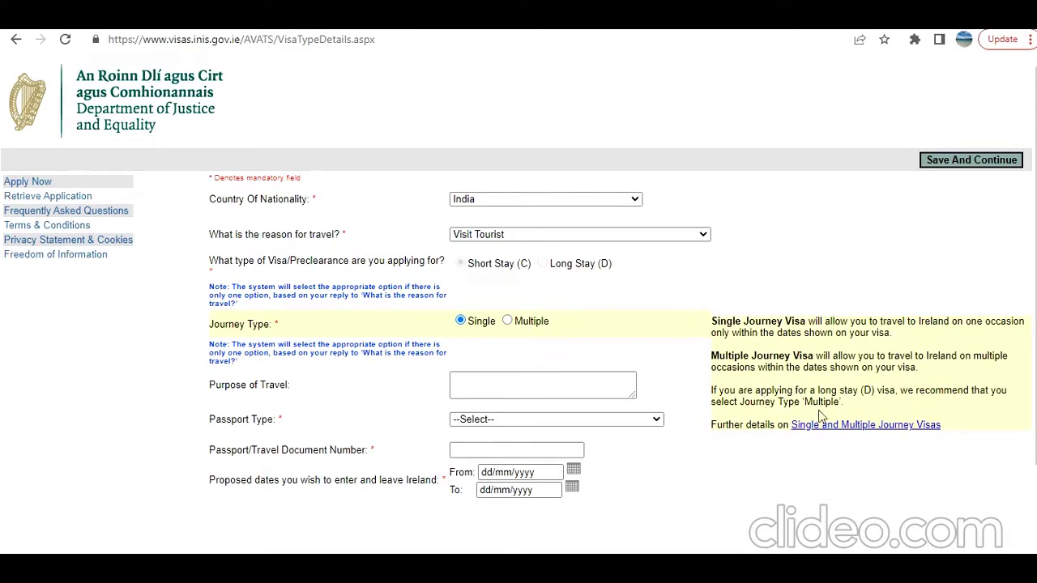
pyautogui.scroll(-1, 506, 322)
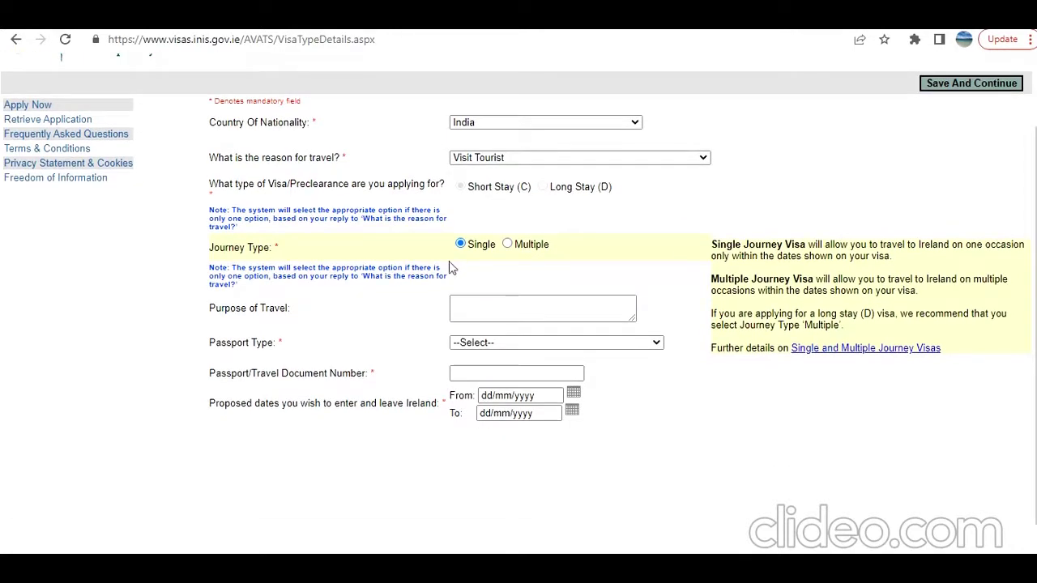
pyautogui.scroll(-1, 407, 271)
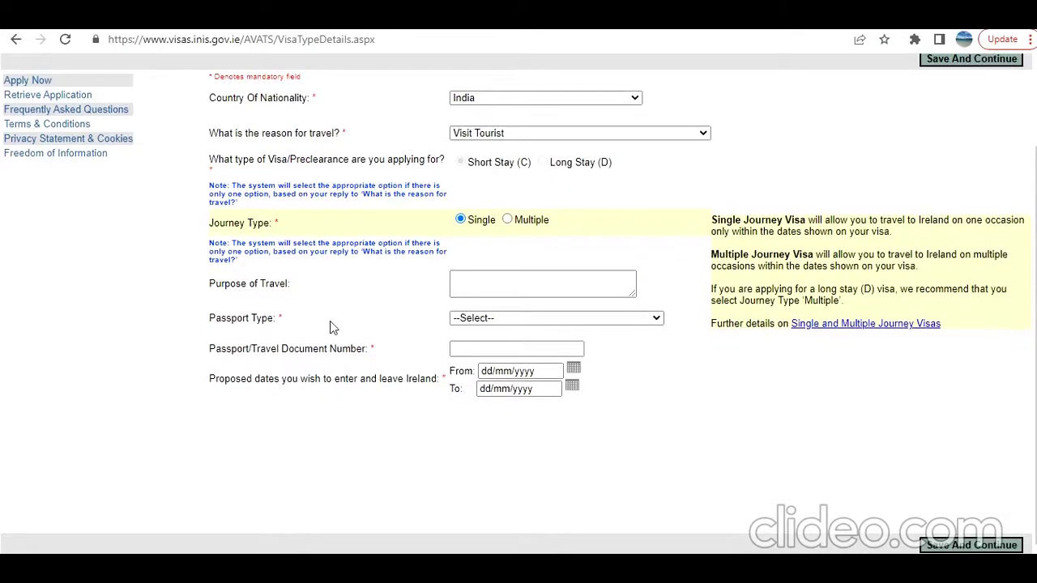
# Set the Passport Type to Internationally Recognised Travel Document, read its explanation and activate the Purpose of Travel field
pyautogui.click(516, 318)
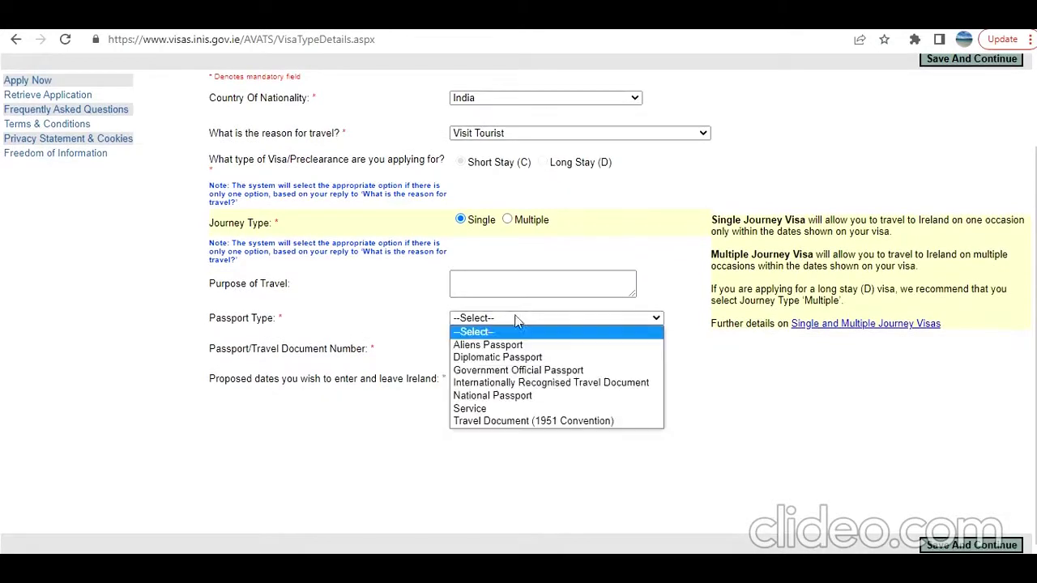
pyautogui.click(481, 383)
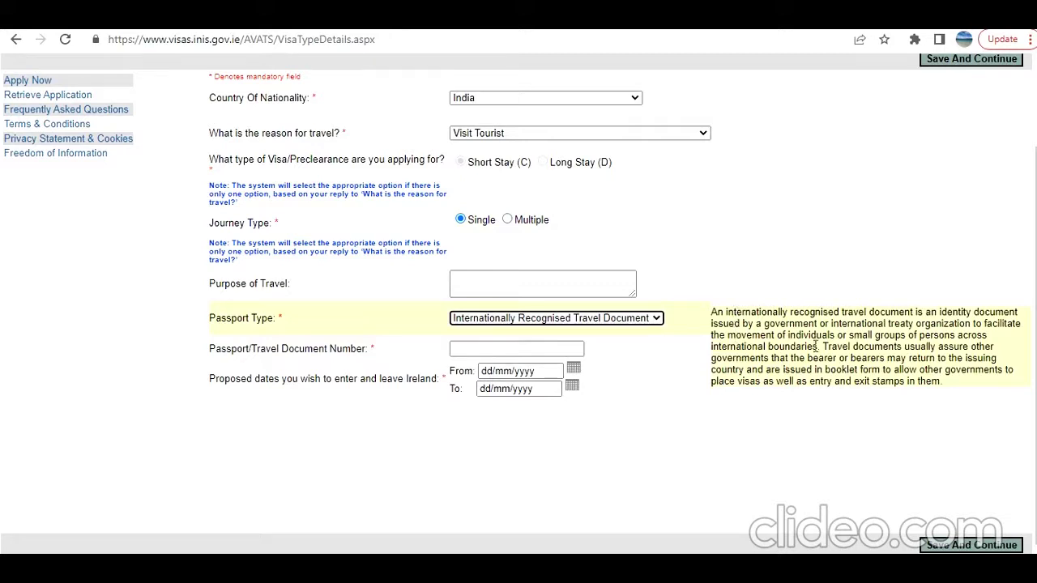
pyautogui.moveTo(791, 338); pyautogui.dragTo(885, 379)
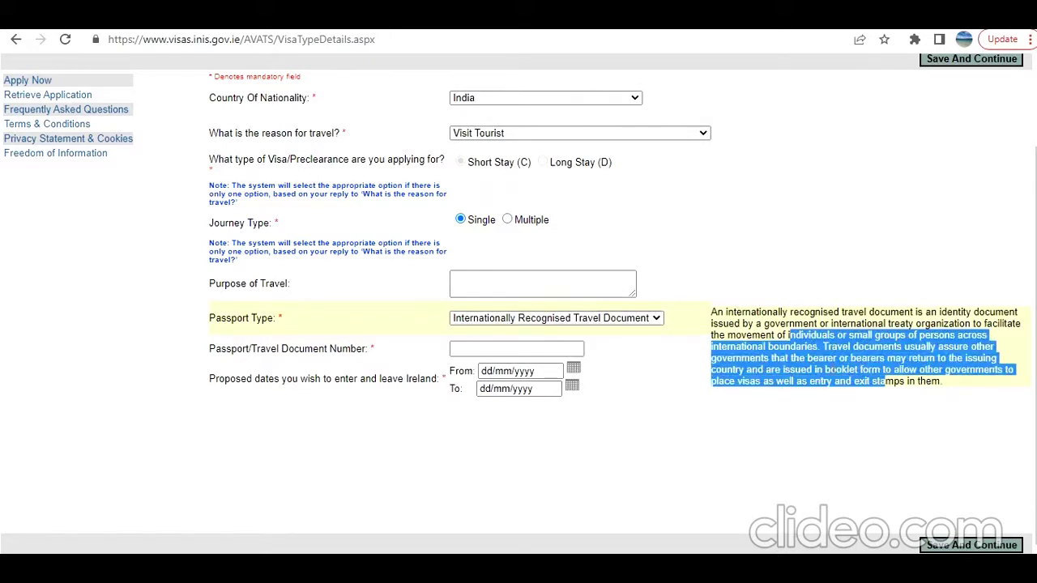
pyautogui.click(634, 314)
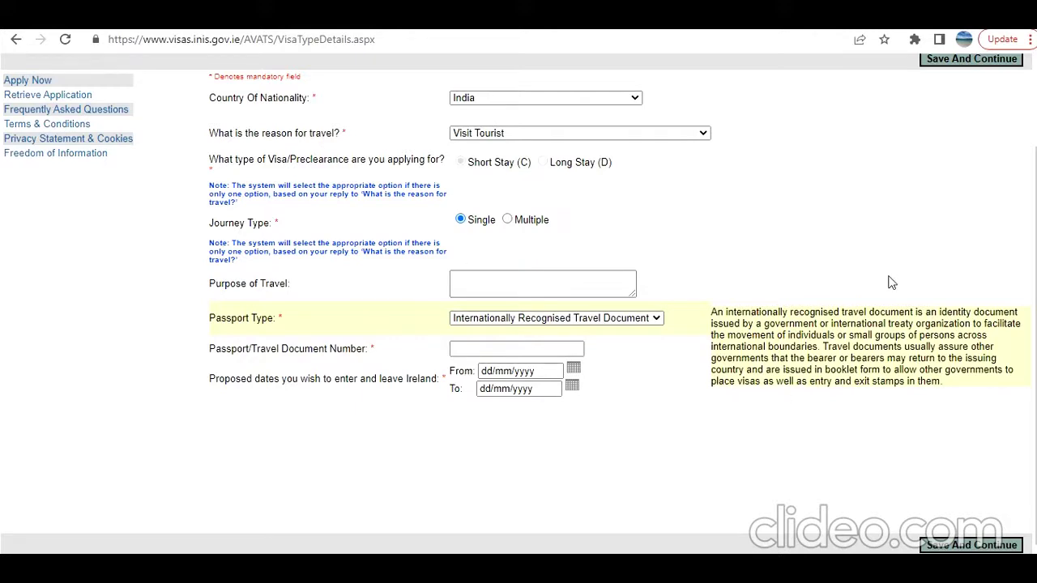
pyautogui.click(471, 282)
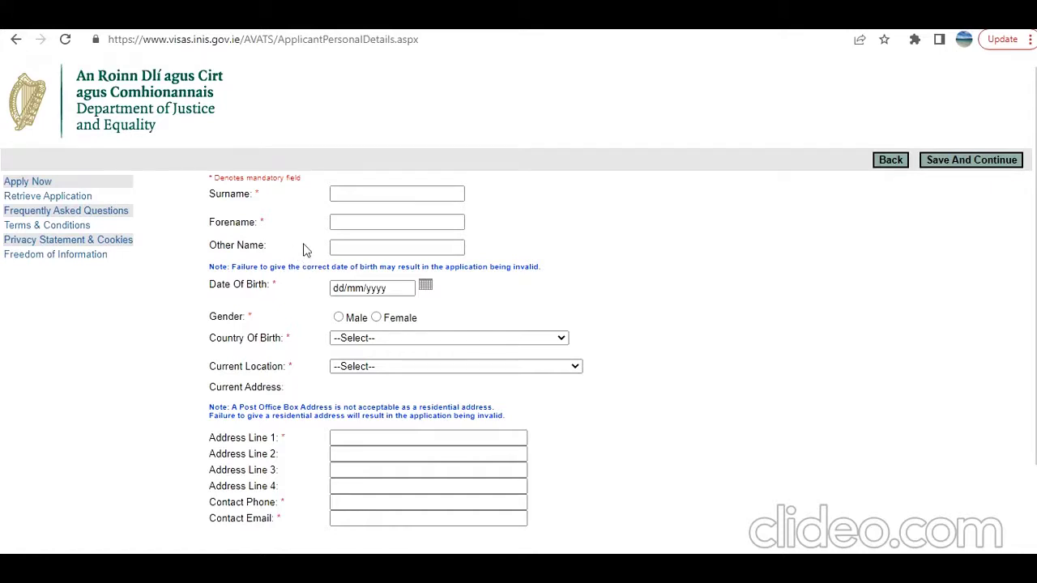
# Review the applicant's personal details fields and the note about acceptable residential addresses
pyautogui.scroll(-1, 304, 248)
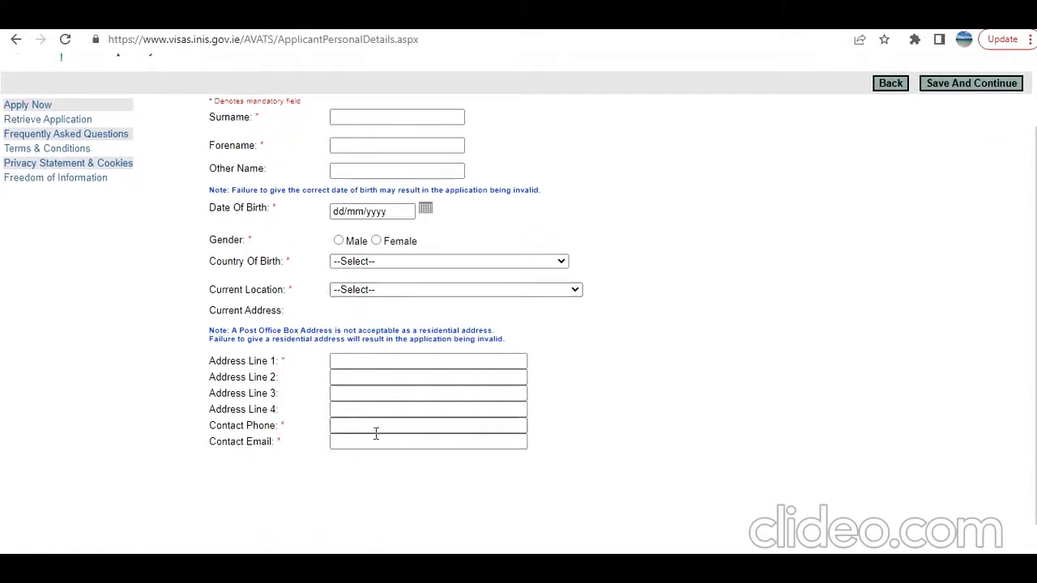
pyautogui.scroll(-1, 373, 430)
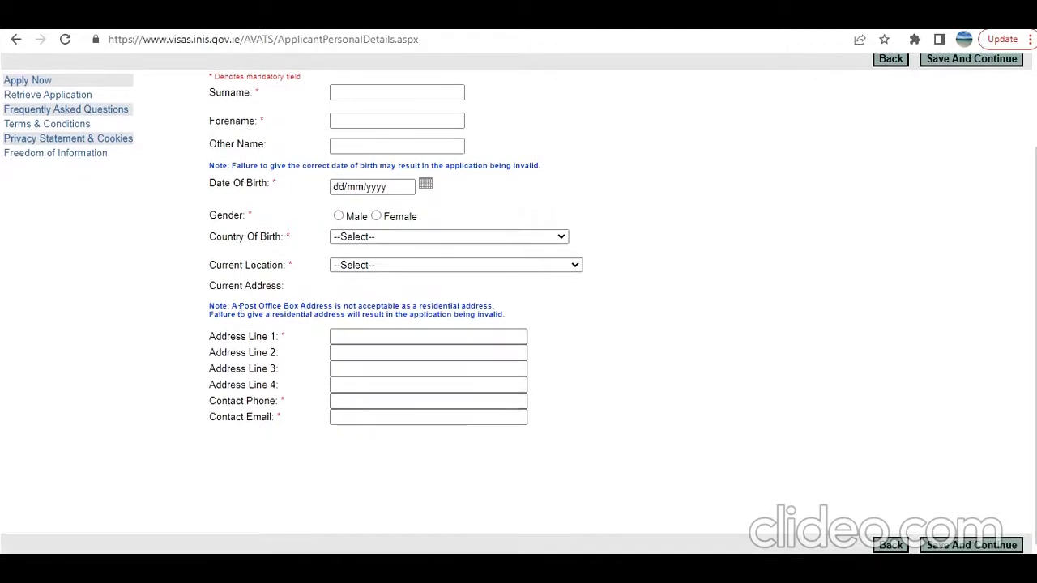
pyautogui.moveTo(239, 315); pyautogui.dragTo(297, 308)
pyautogui.click(298, 310)
pyautogui.scroll(3, 298, 296)
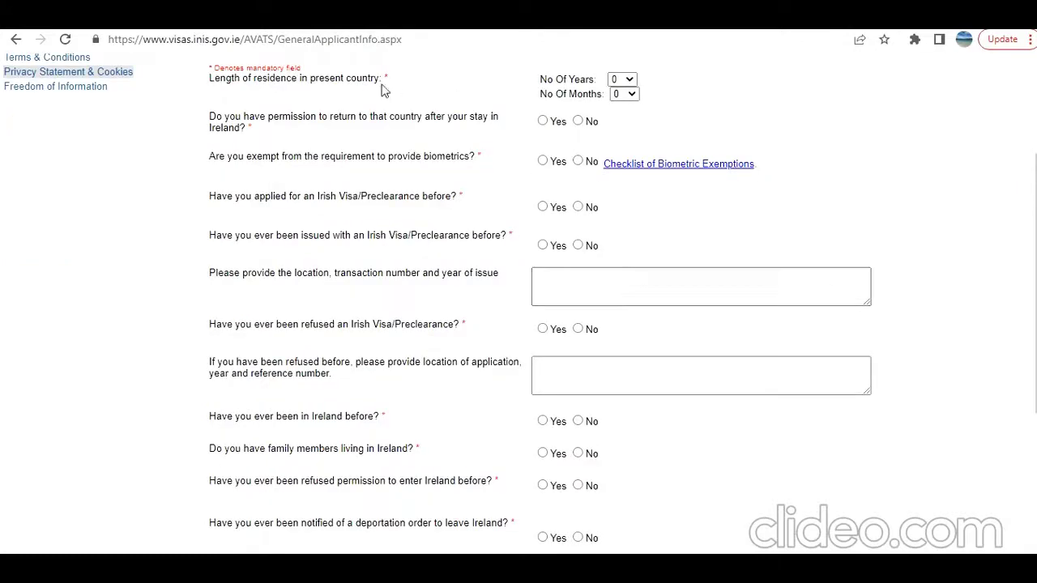
# Set the length of residence in the present country to 26 years and 7 months
pyautogui.click(625, 80)
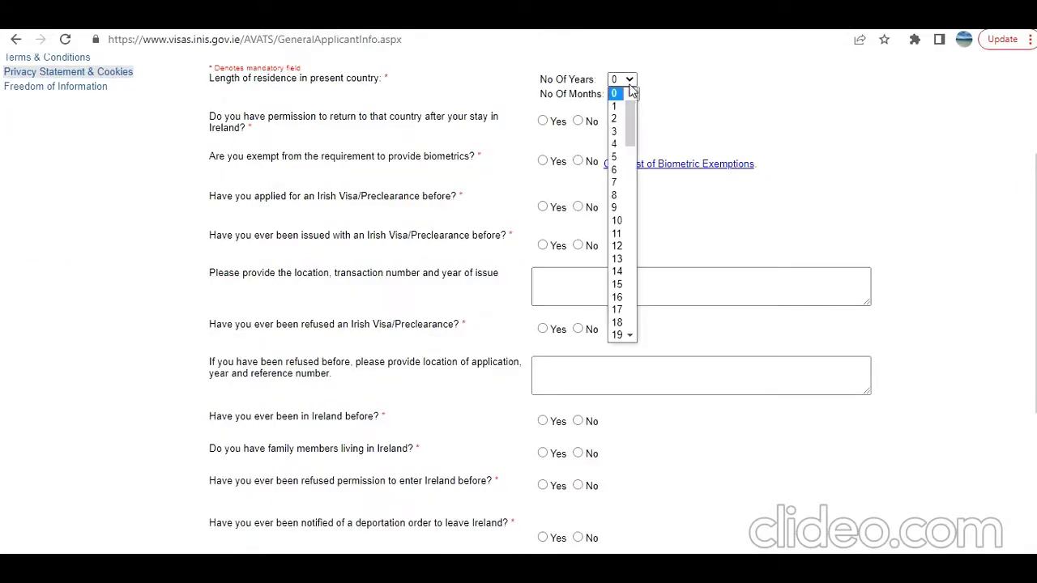
pyautogui.moveTo(631, 127); pyautogui.dragTo(636, 176)
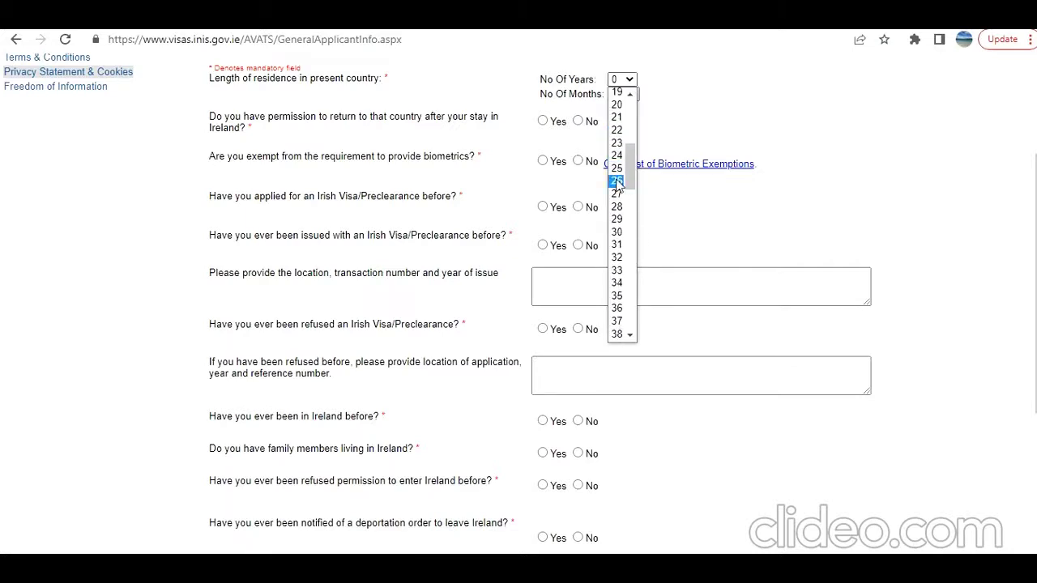
pyautogui.click(617, 182)
pyautogui.click(630, 94)
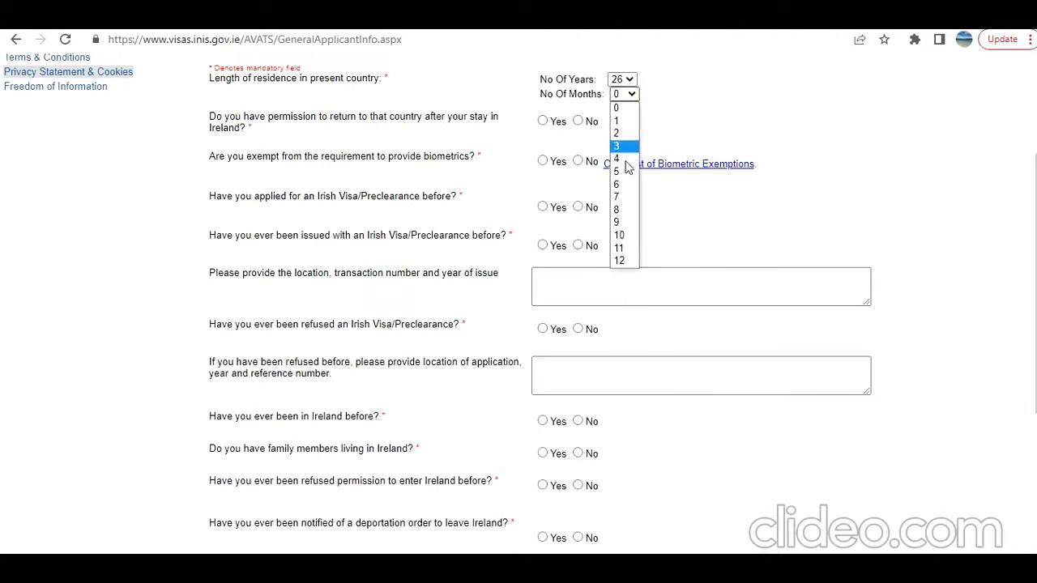
pyautogui.click(623, 198)
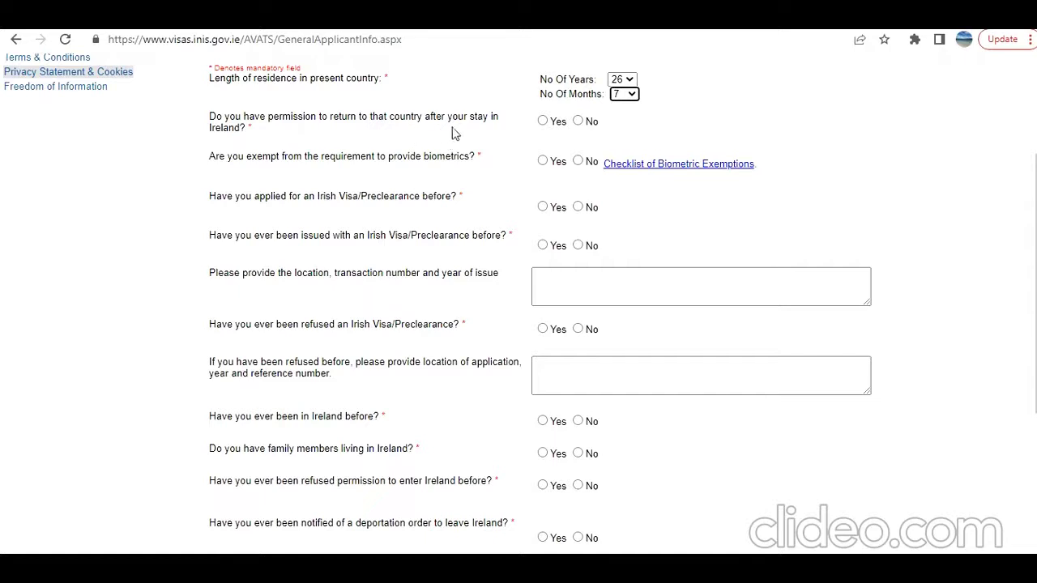
# Answer Yes to having permission to return, and No to biometrics exemption and previous Irish visa applications, issues and refusals
pyautogui.click(544, 122)
pyautogui.click(578, 162)
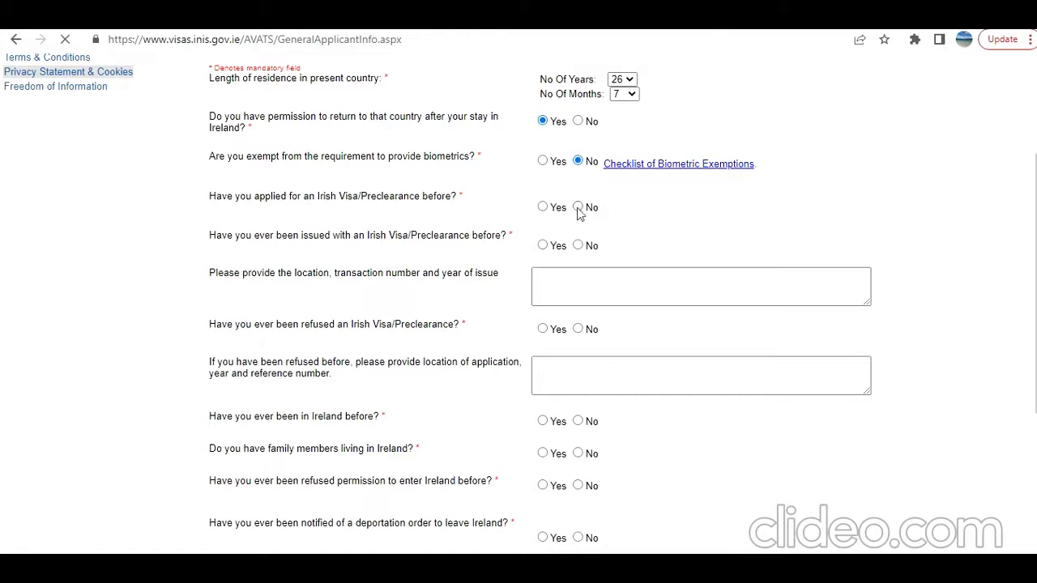
pyautogui.scroll(-3, 314, 230)
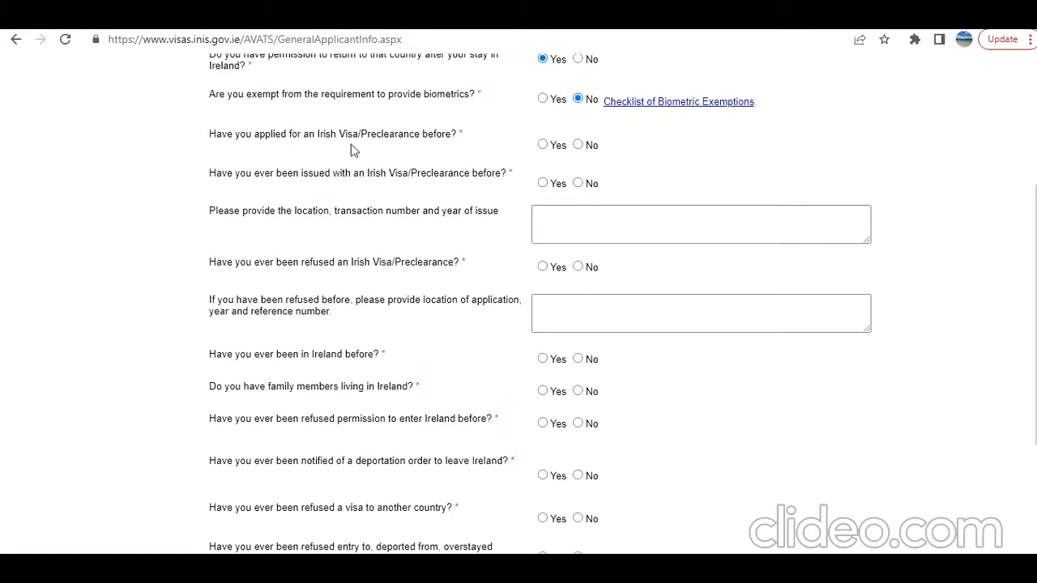
pyautogui.click(579, 146)
pyautogui.click(578, 185)
pyautogui.click(577, 267)
# Answer No to having been in Ireland, family members living there, refused permission to enter and deportation orders
pyautogui.scroll(-1, 332, 298)
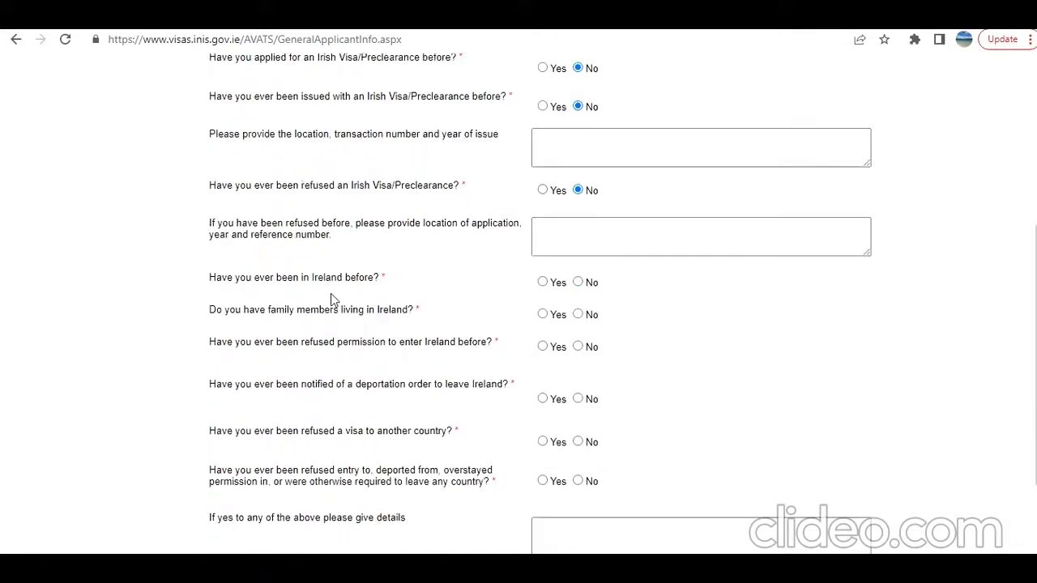
pyautogui.click(578, 283)
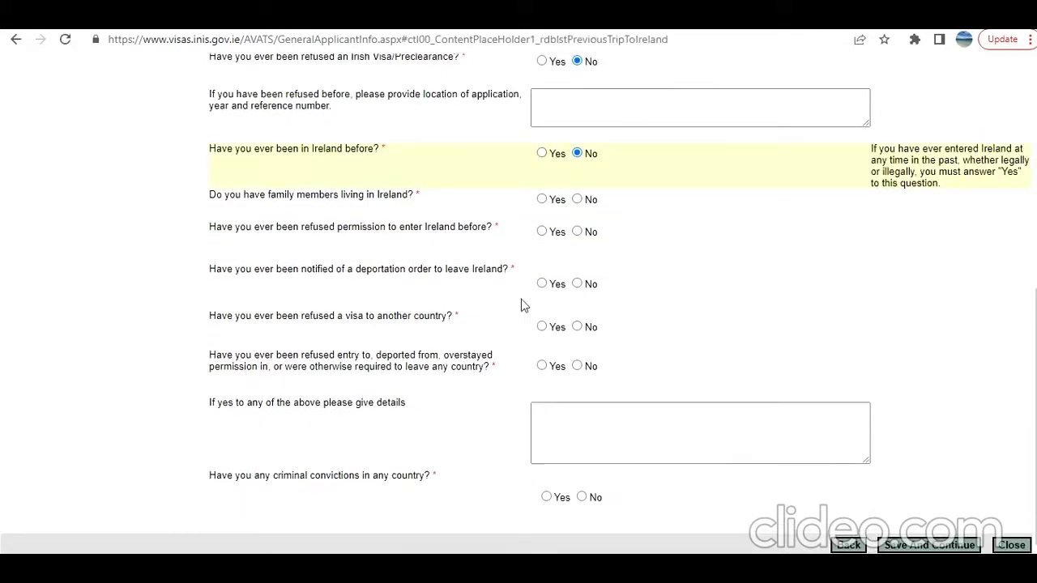
pyautogui.click(578, 200)
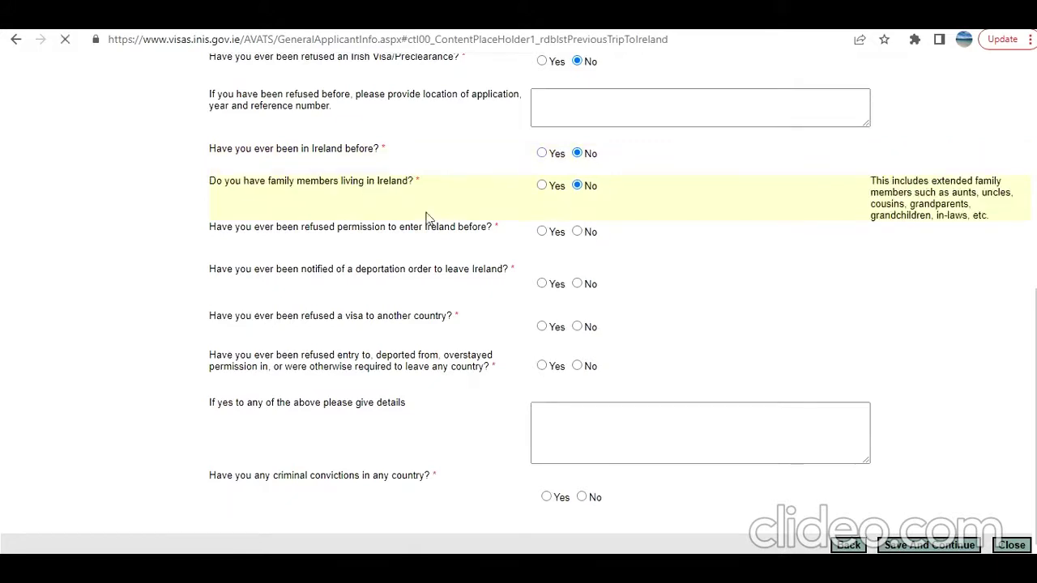
pyautogui.click(577, 232)
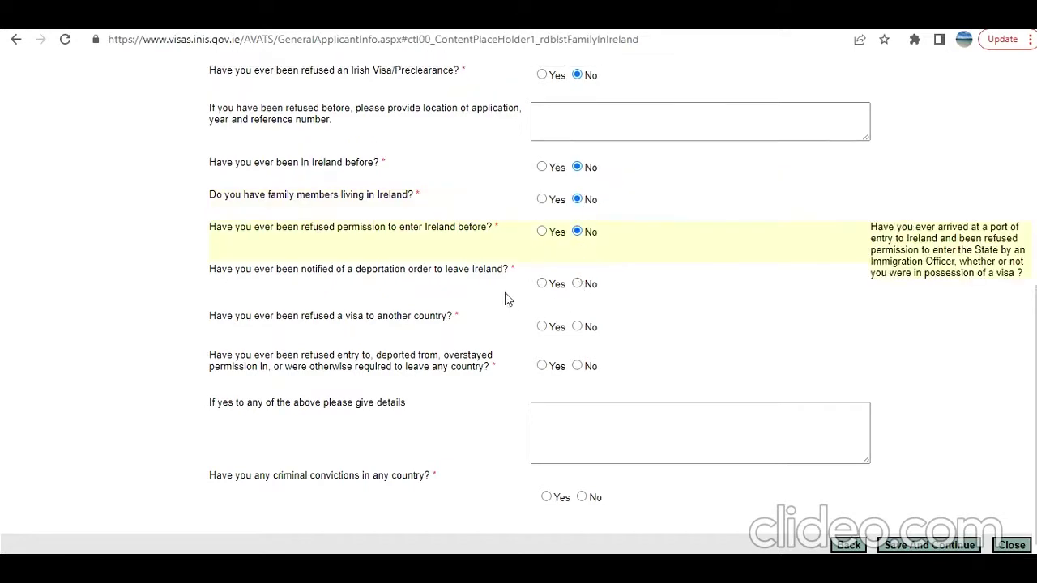
pyautogui.click(576, 283)
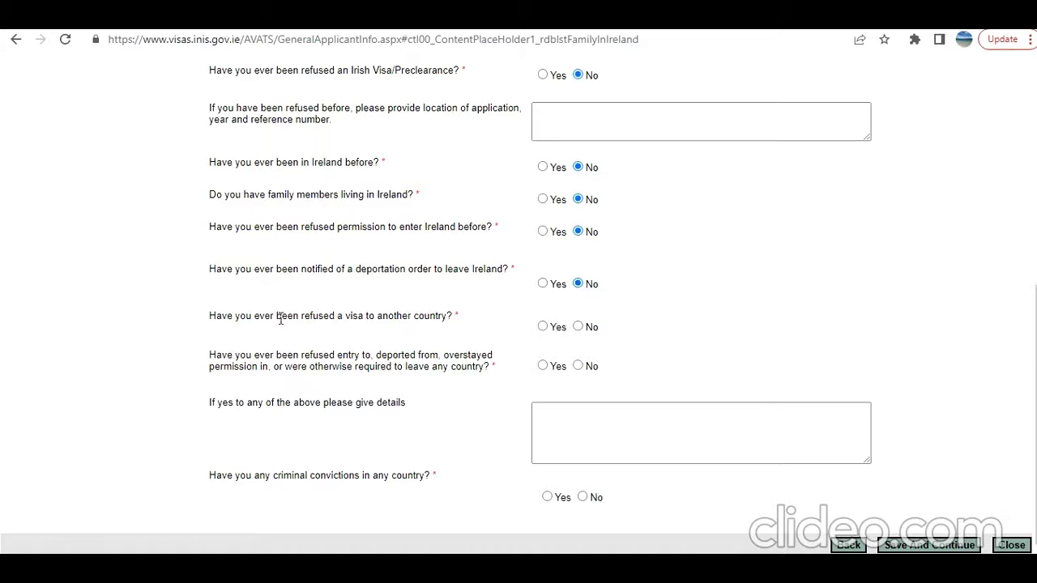
# Answer No to visa refusals by another country, refused entry or deportation from any country, and criminal convictions
pyautogui.moveTo(280, 319); pyautogui.dragTo(426, 332)
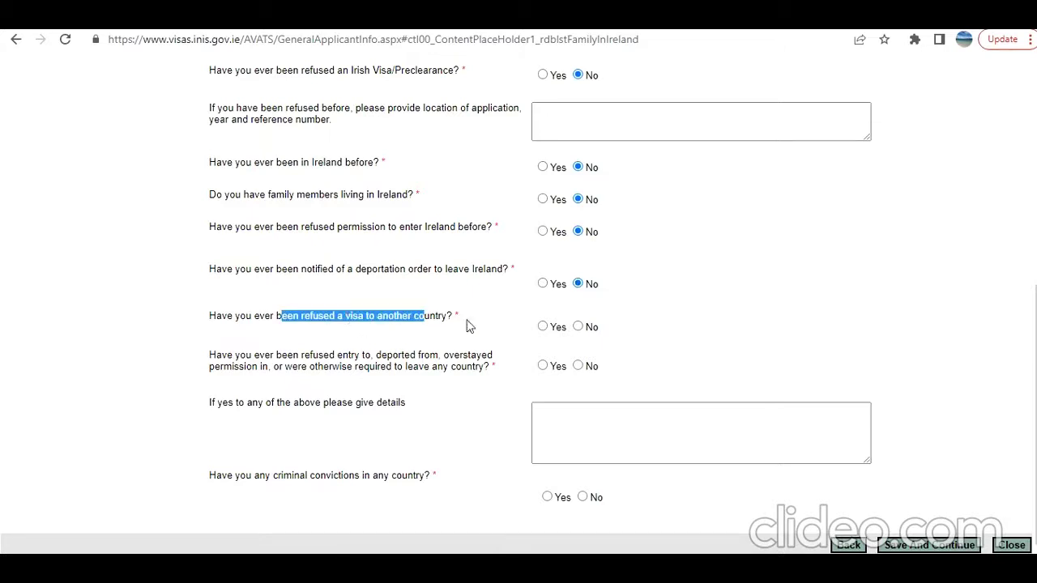
pyautogui.click(578, 328)
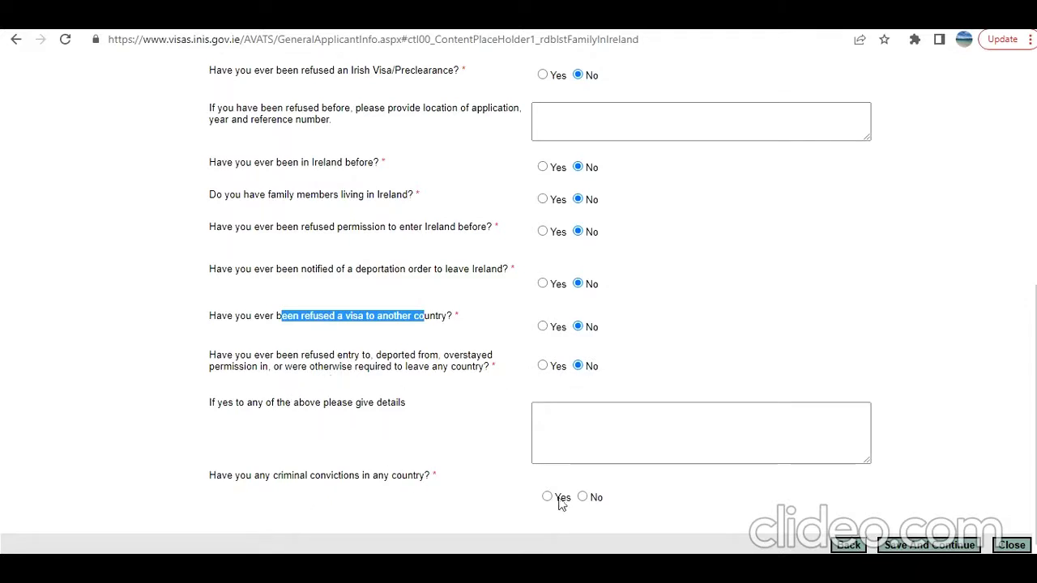
pyautogui.click(582, 496)
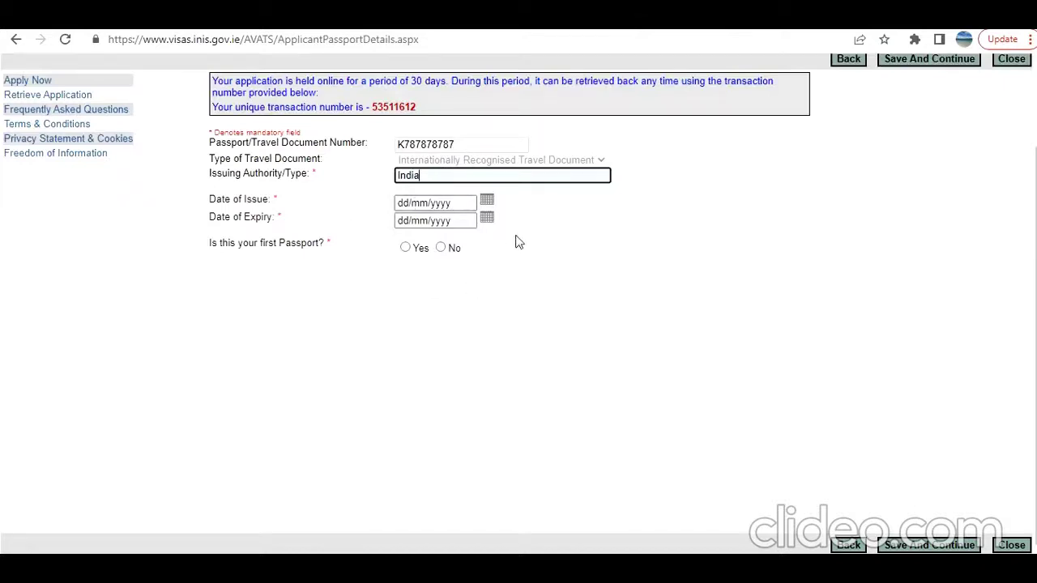
# Answer Yes to the first passport question in the passport details
pyautogui.click(442, 247)
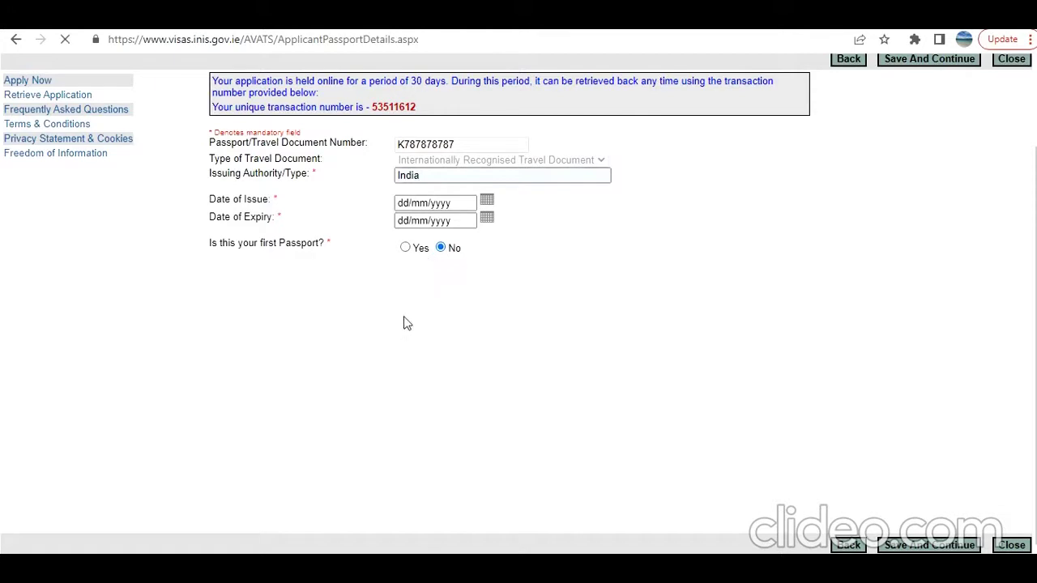
pyautogui.click(406, 251)
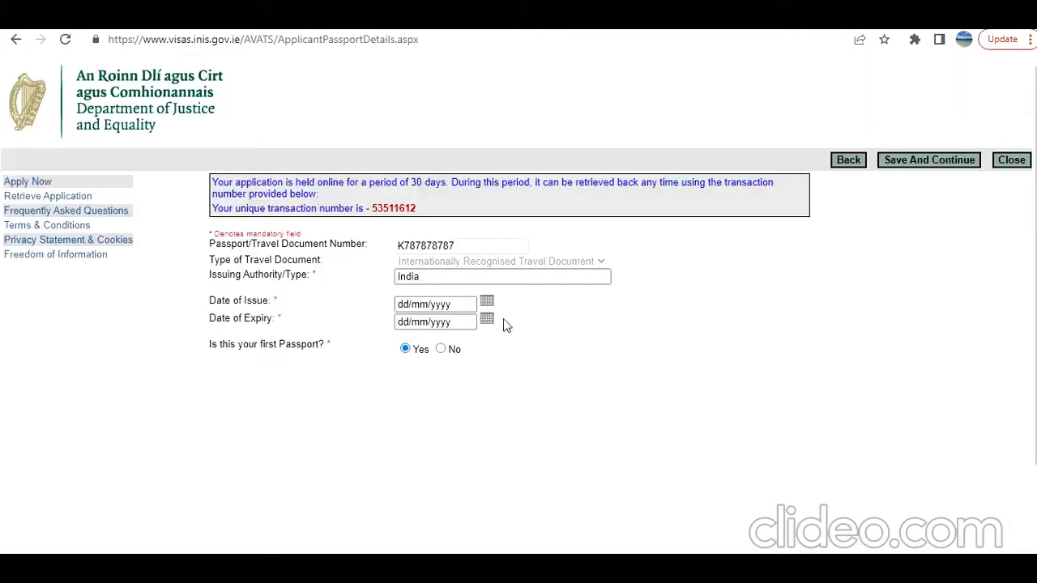
pyautogui.scroll(-1, 489, 325)
pyautogui.scroll(-1, 489, 325)
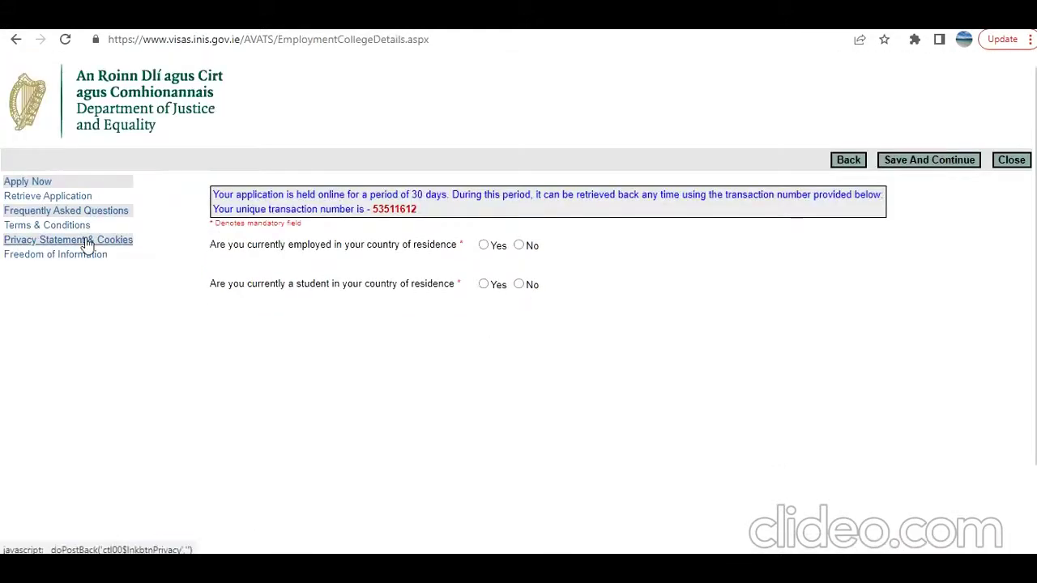
# Check which employer details a Yes answer requires, and settle on No for both current employment and current student status
pyautogui.scroll(-2, 255, 201)
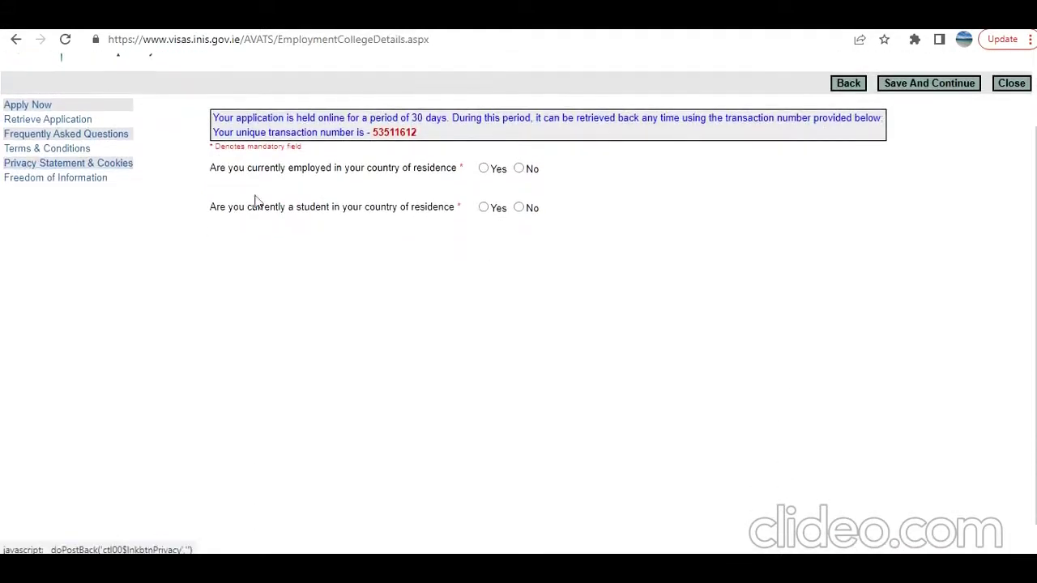
pyautogui.click(484, 169)
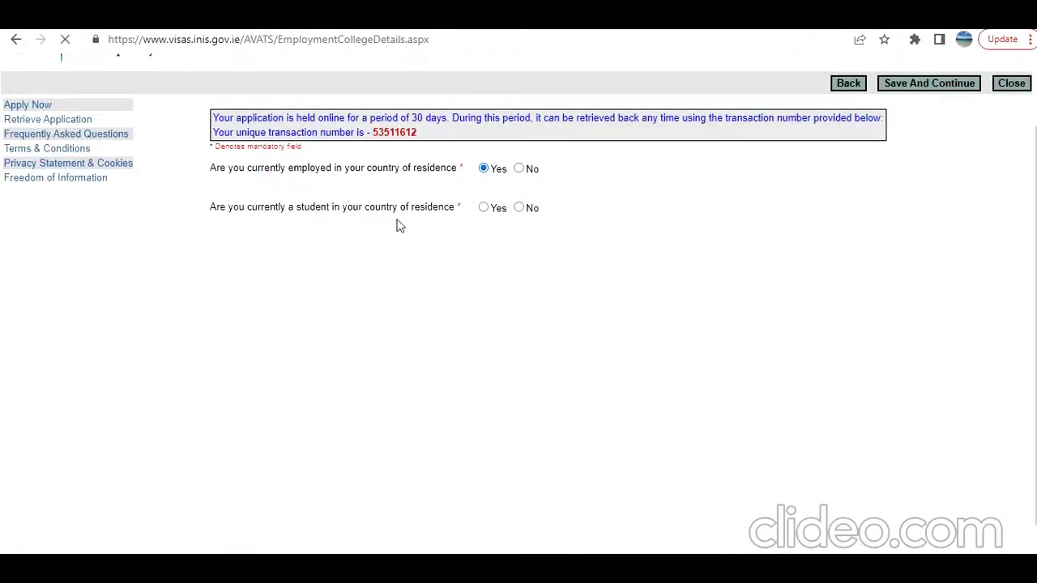
pyautogui.click(519, 209)
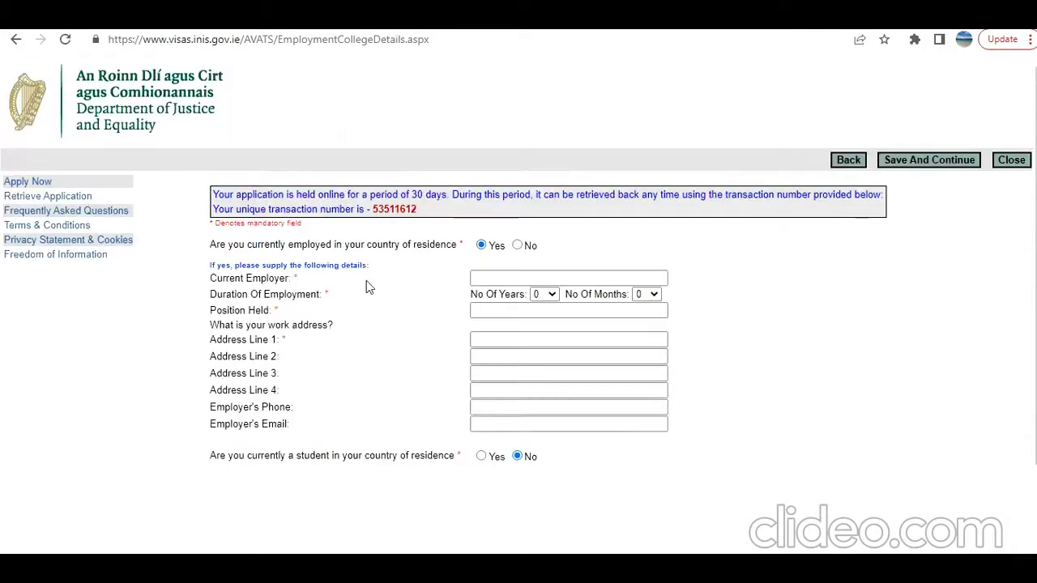
pyautogui.scroll(-2, 388, 280)
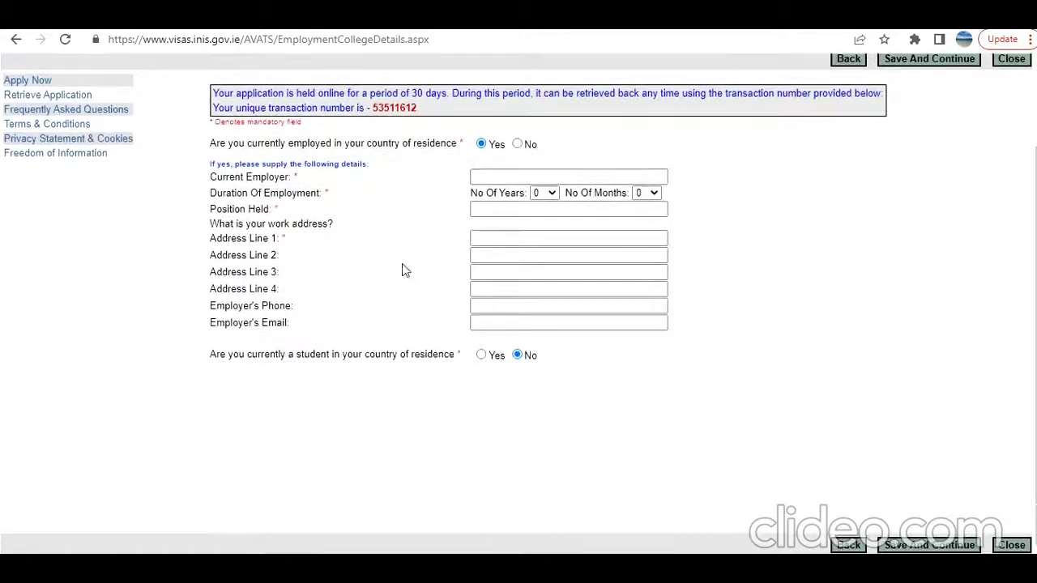
pyautogui.click(519, 147)
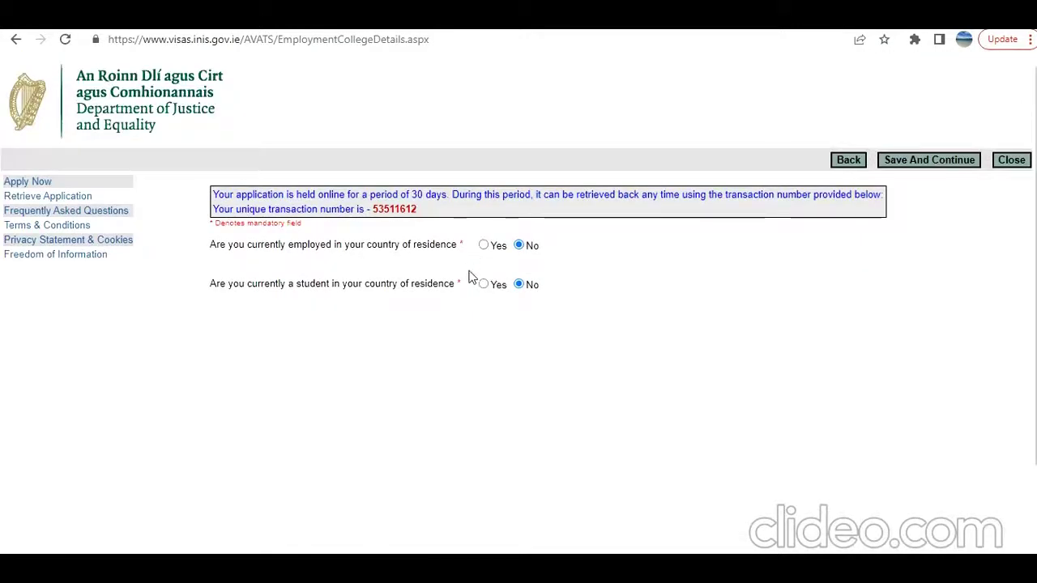
pyautogui.scroll(-2, 470, 273)
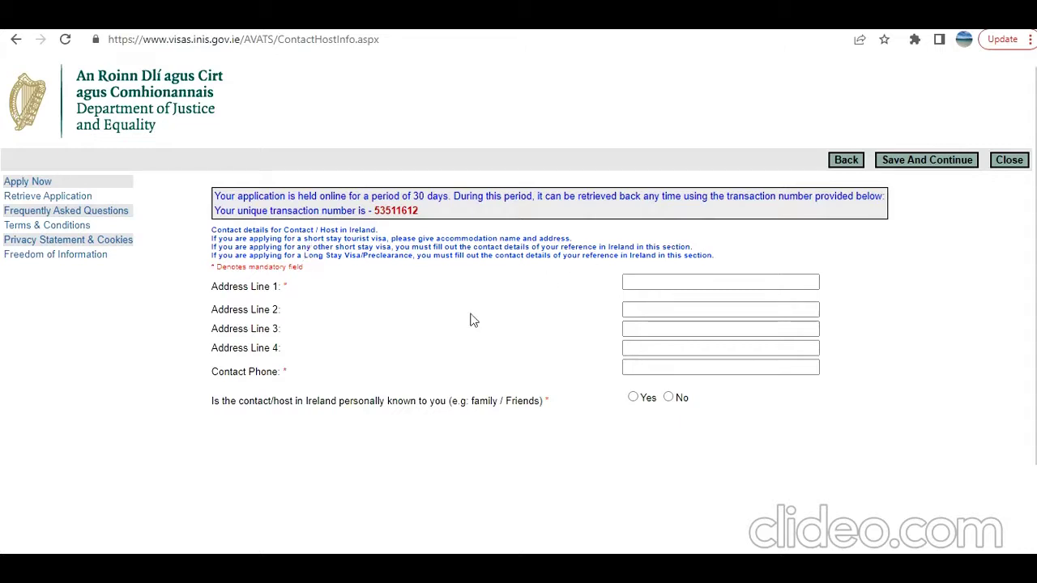
# Answer No to whether the contact or host in Ireland is personally known to the applicant
pyautogui.click(667, 398)
pyautogui.click(17, 38)
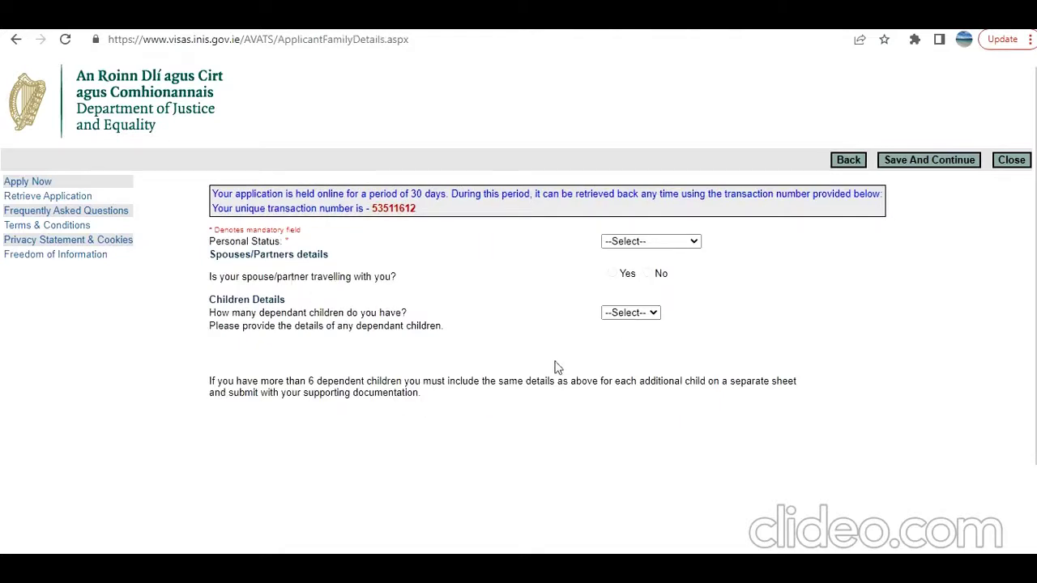
# Set the Personal Status to Single and open the choices for the number of dependant children
pyautogui.click(688, 241)
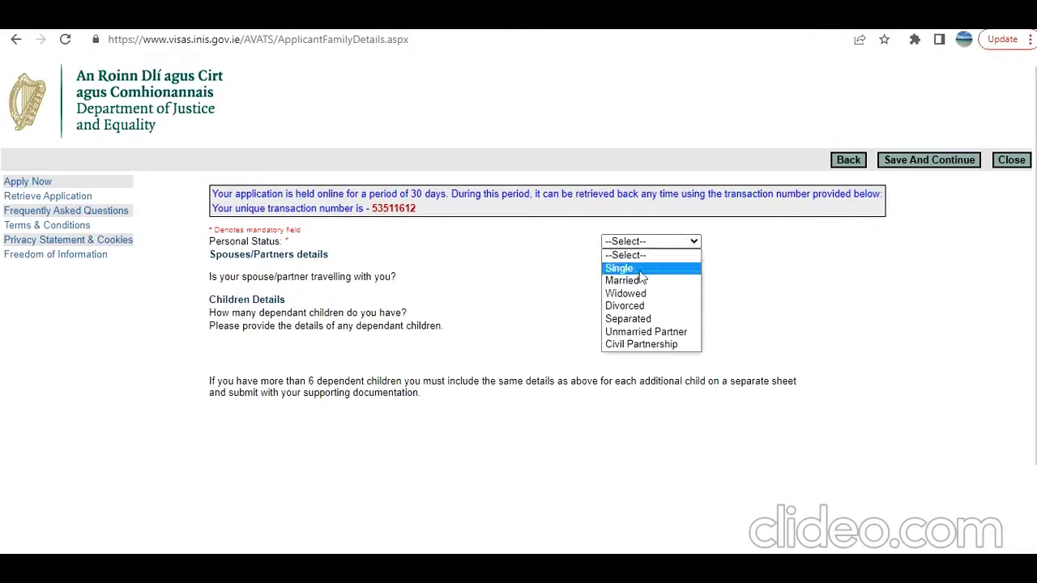
pyautogui.click(645, 271)
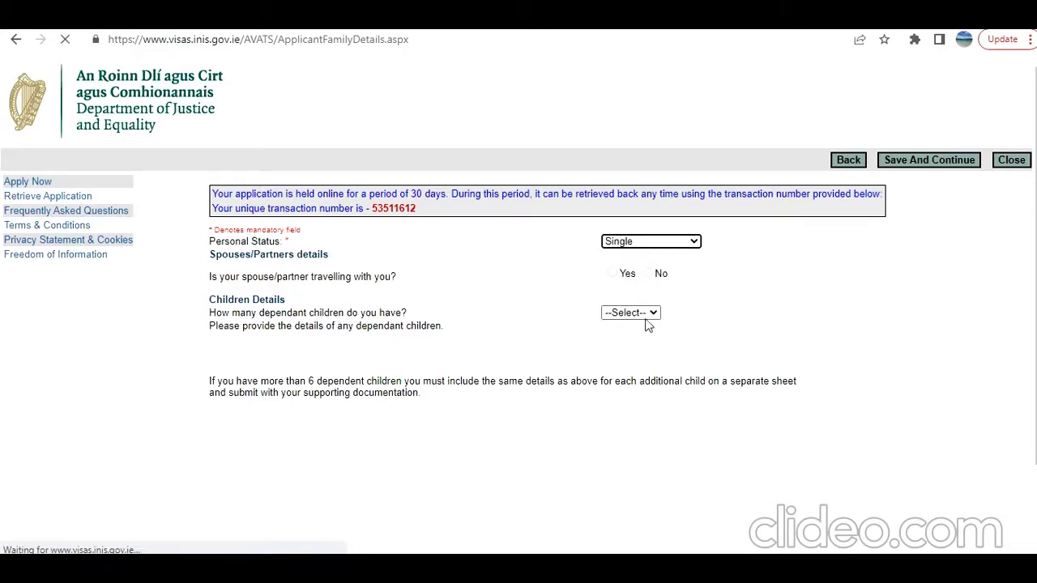
pyautogui.click(648, 313)
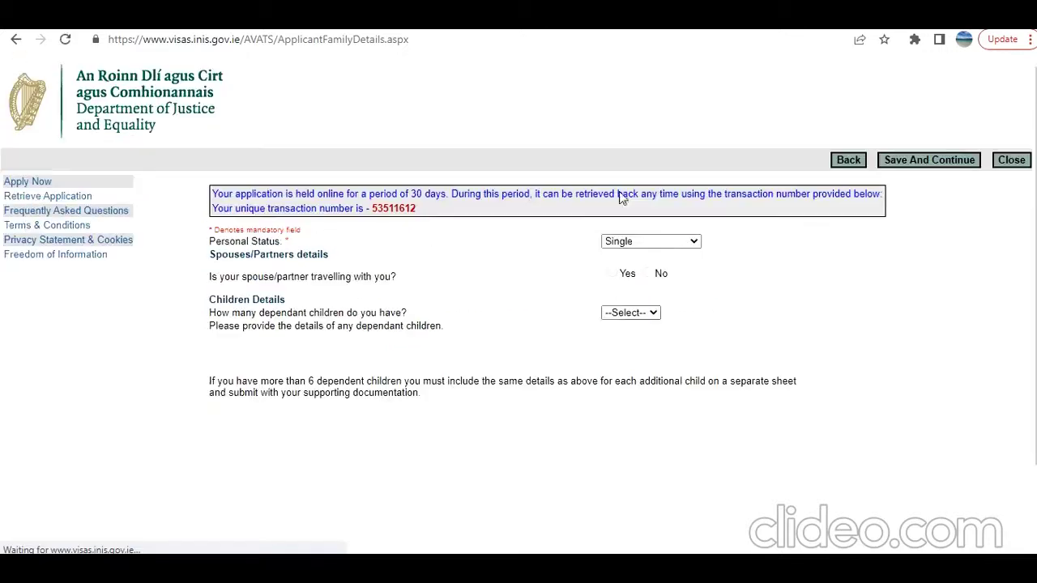
# Complete the dependant children question and answer No to receiving assistance from an agent or agency with the form
pyautogui.click(635, 312)
pyautogui.click(621, 71)
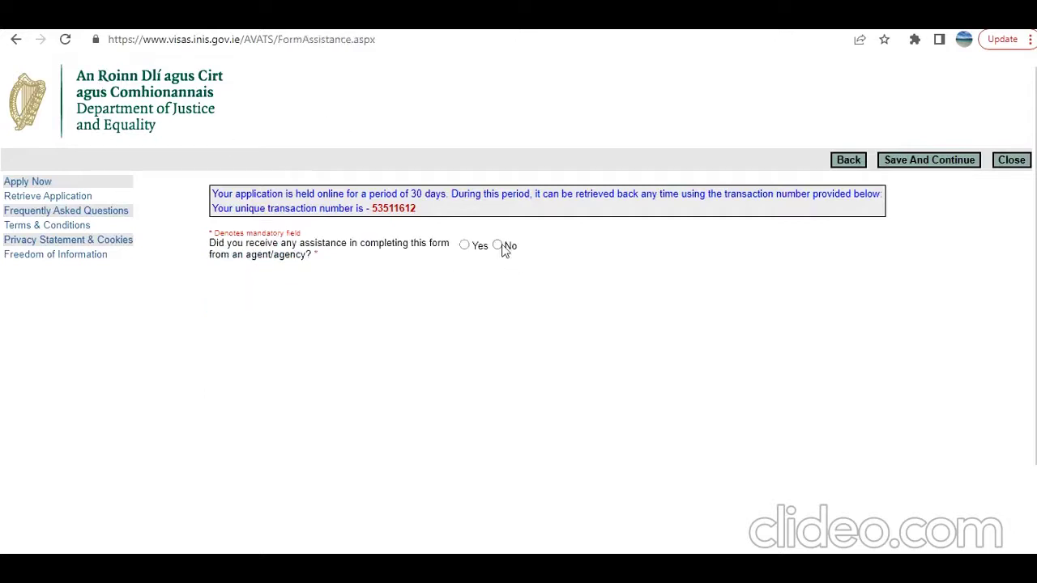
pyautogui.click(497, 244)
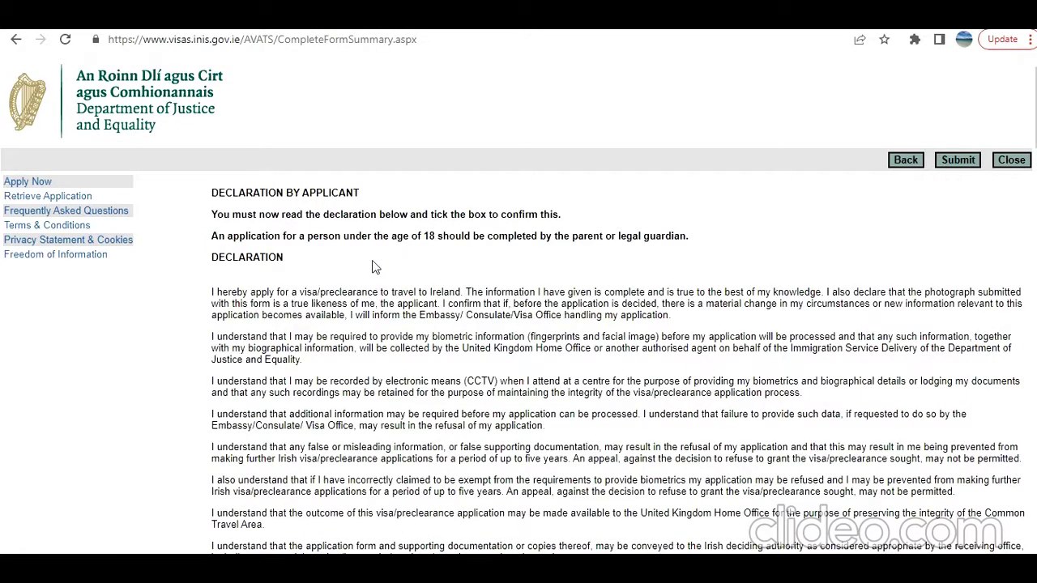
# Review the applicant declaration and the summary of all answers before submission
pyautogui.scroll(-20, 365, 266)
pyautogui.scroll(20, 365, 266)
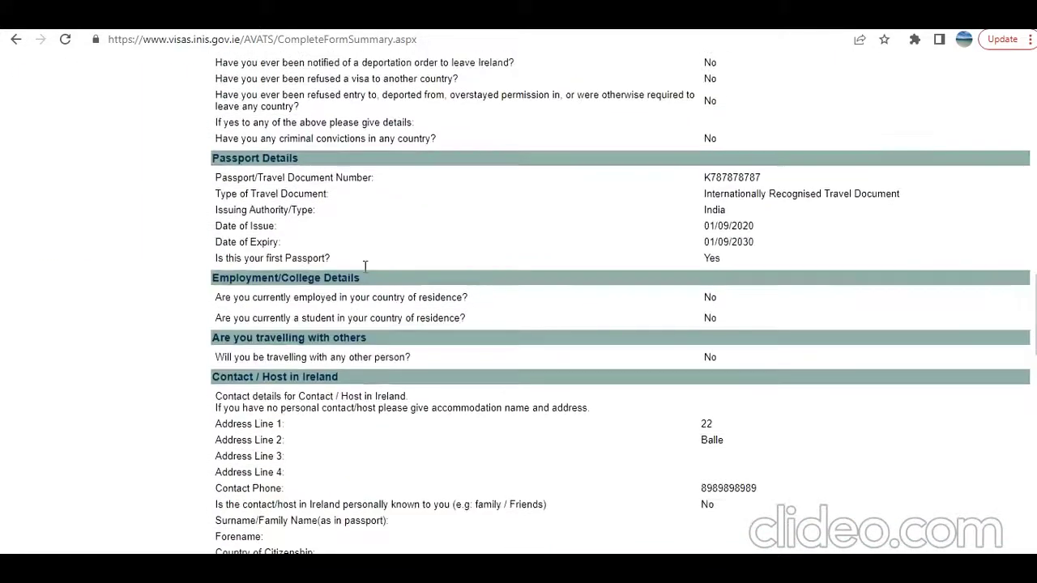
pyautogui.scroll(2, 365, 267)
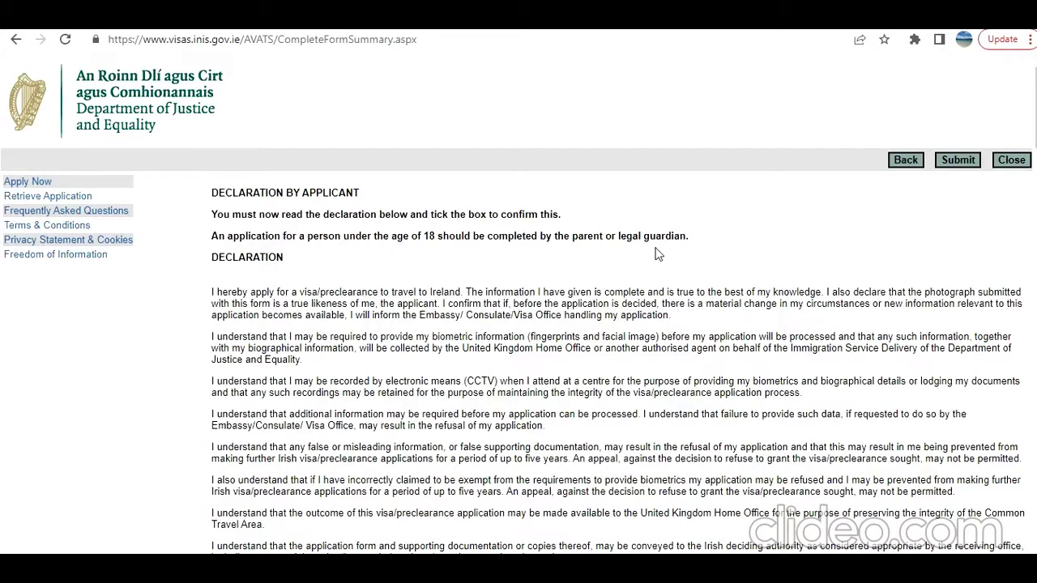
# Switch back to the Irish Immigration short stay 'C' visa page and review its How to apply section, including sending the passport
pyautogui.click(243, 27)
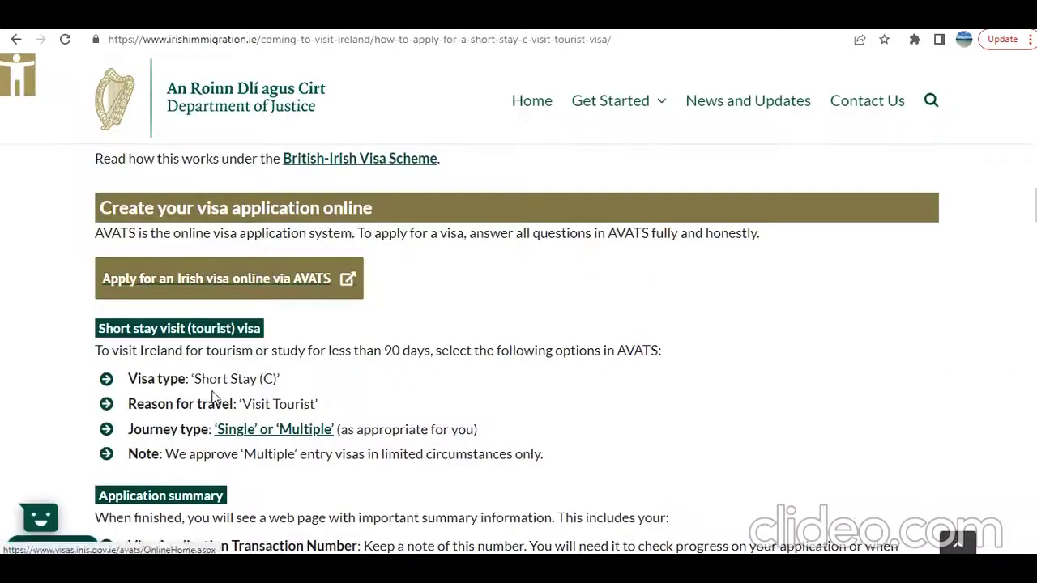
pyautogui.scroll(3, 241, 380)
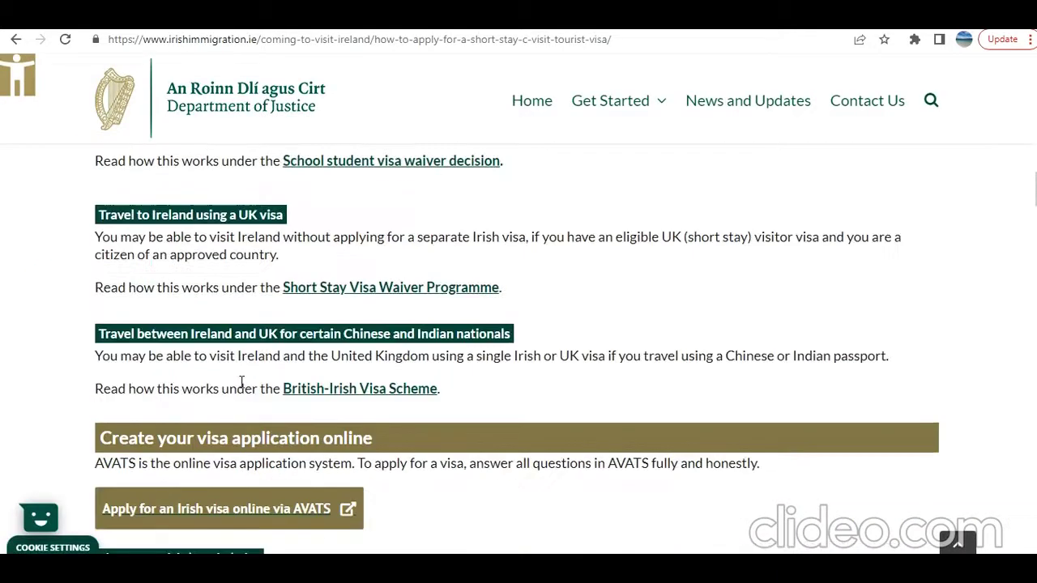
pyautogui.scroll(2, 241, 381)
pyautogui.scroll(-10, 241, 381)
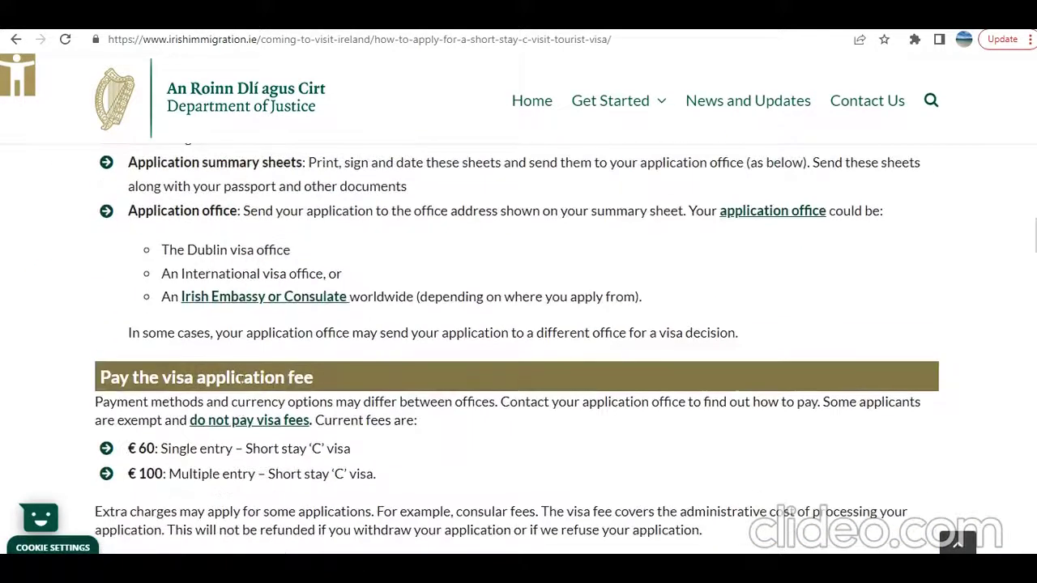
pyautogui.scroll(15, 242, 379)
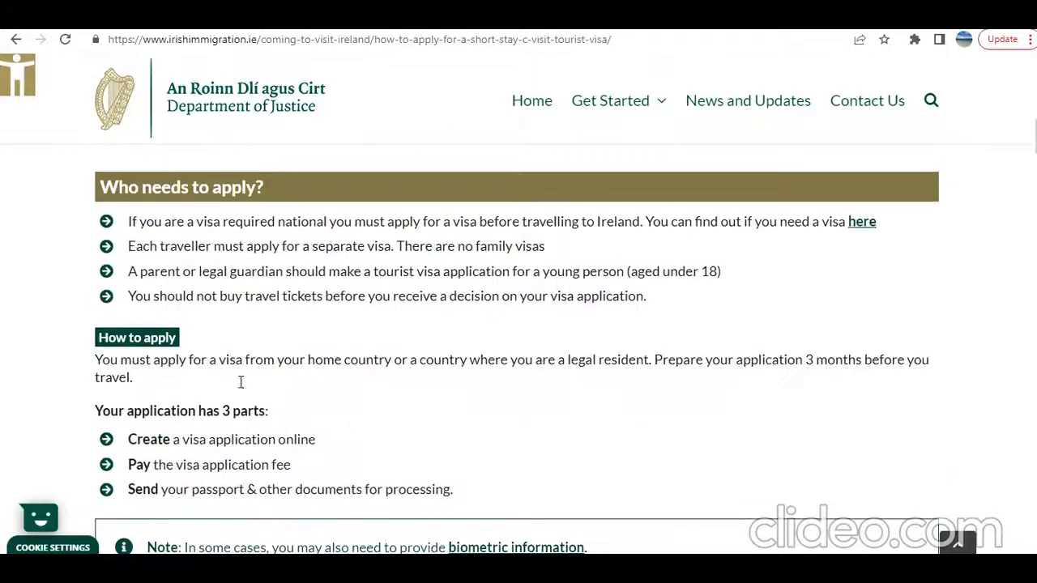
pyautogui.scroll(1, 240, 382)
pyautogui.scroll(-2, 240, 386)
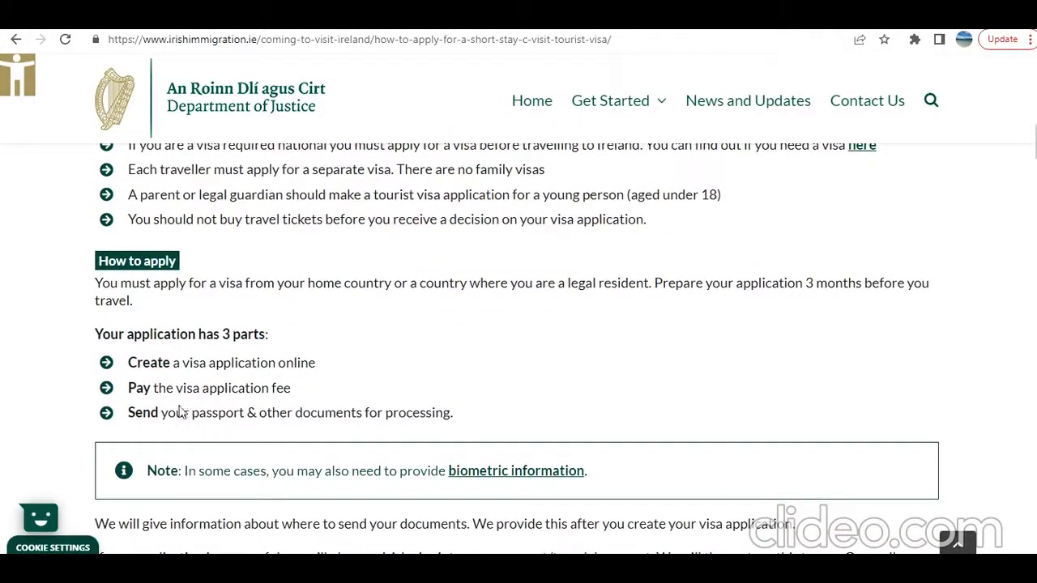
pyautogui.moveTo(161, 414); pyautogui.dragTo(249, 414)
pyautogui.scroll(-2, 283, 430)
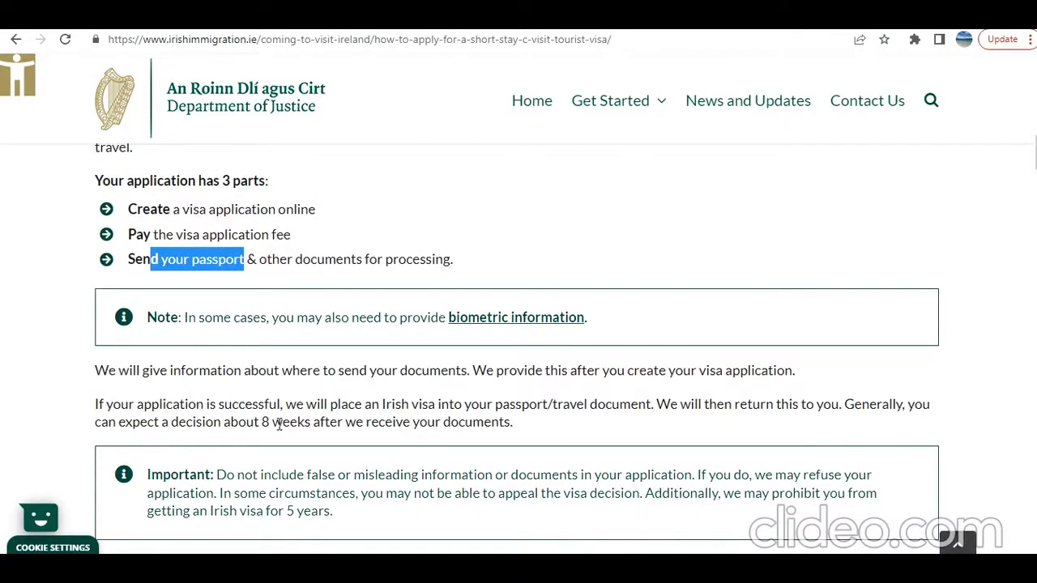
# Read through the special visa programmes, the AVATS options for a tourist visa, and the application summary and office information
pyautogui.scroll(-4, 232, 445)
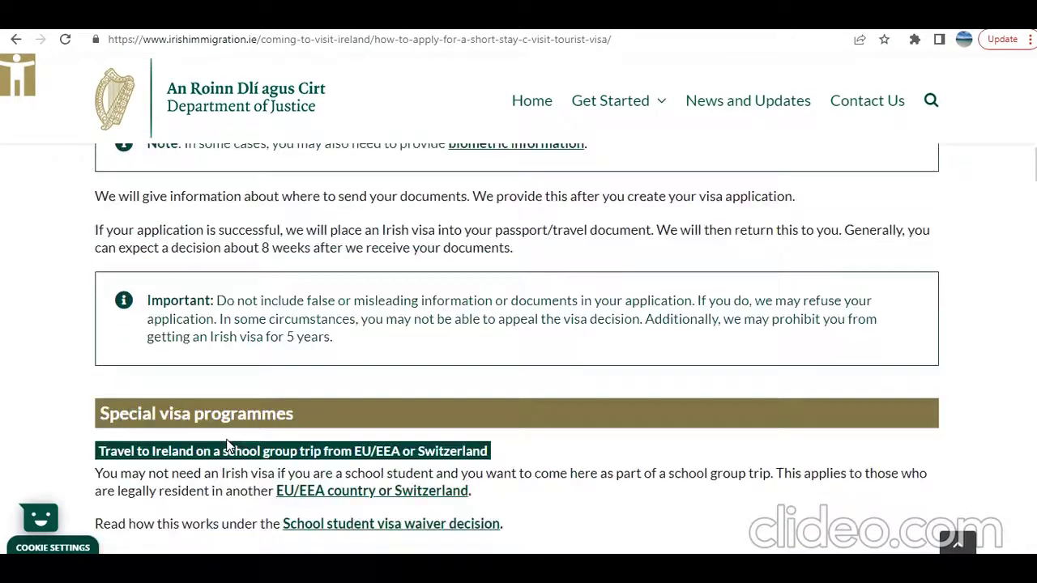
pyautogui.scroll(4, 281, 438)
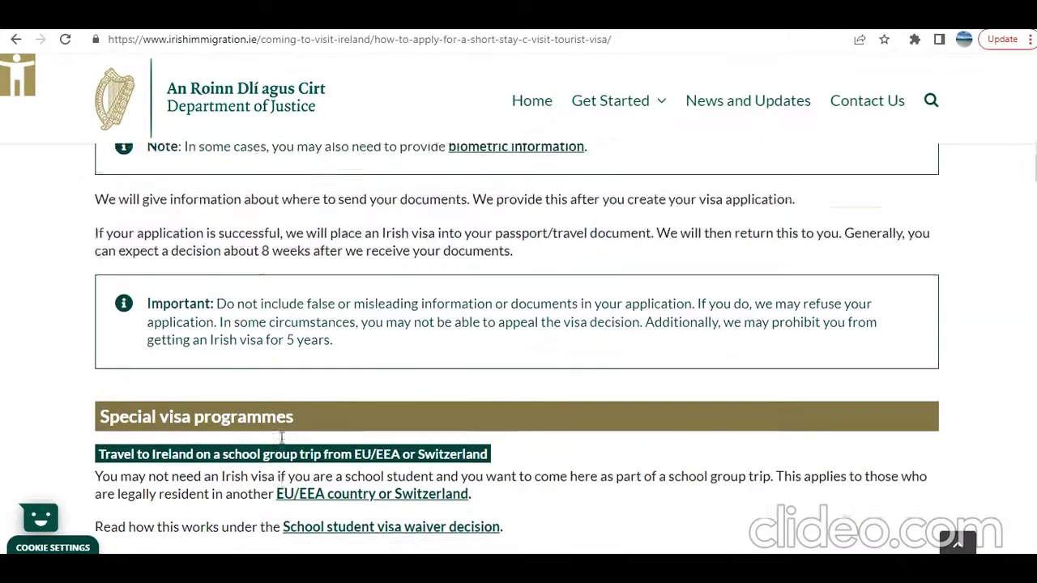
pyautogui.scroll(-5, 257, 372)
pyautogui.scroll(-3, 258, 379)
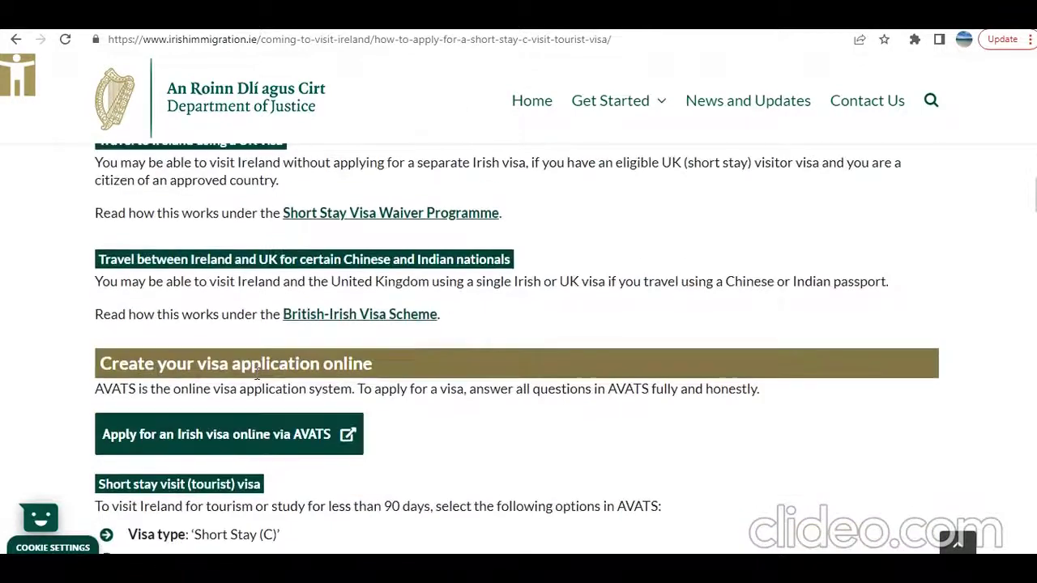
pyautogui.scroll(-3, 258, 379)
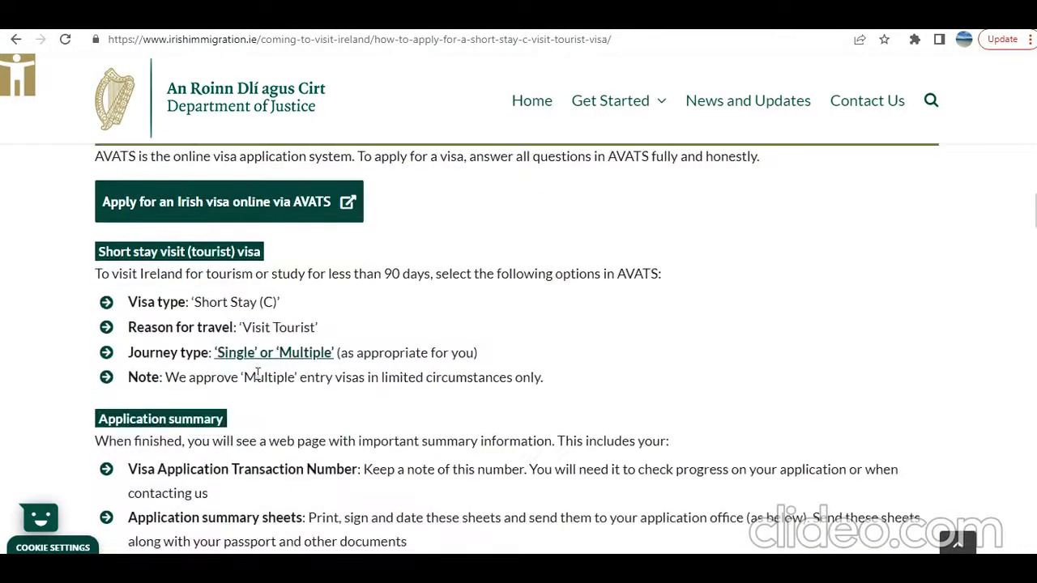
pyautogui.scroll(-4, 267, 371)
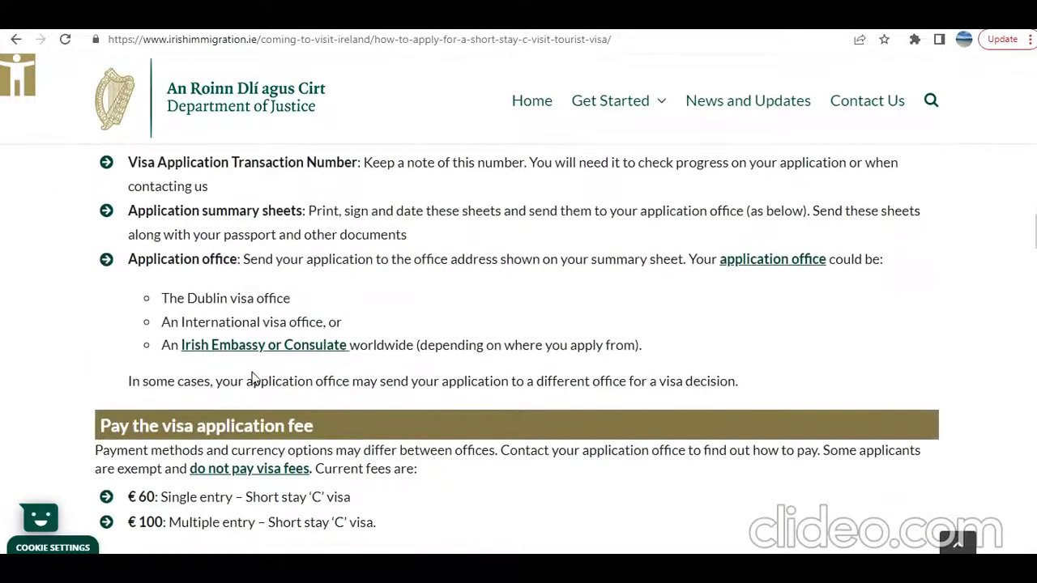
# Open the list of Irish embassies and consulates abroad and go to the entry for India under the letter I
pyautogui.click(273, 348)
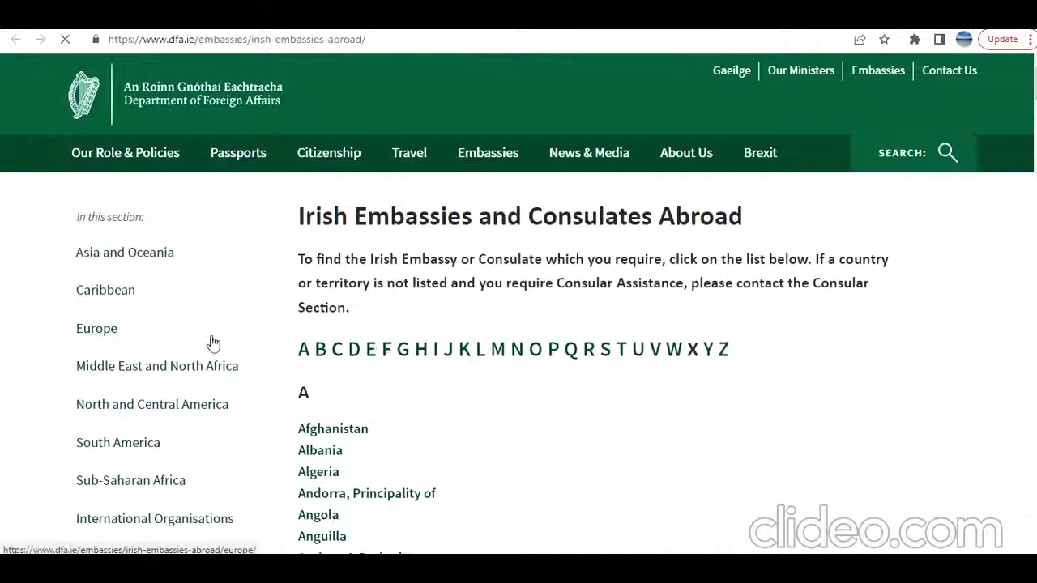
pyautogui.click(435, 353)
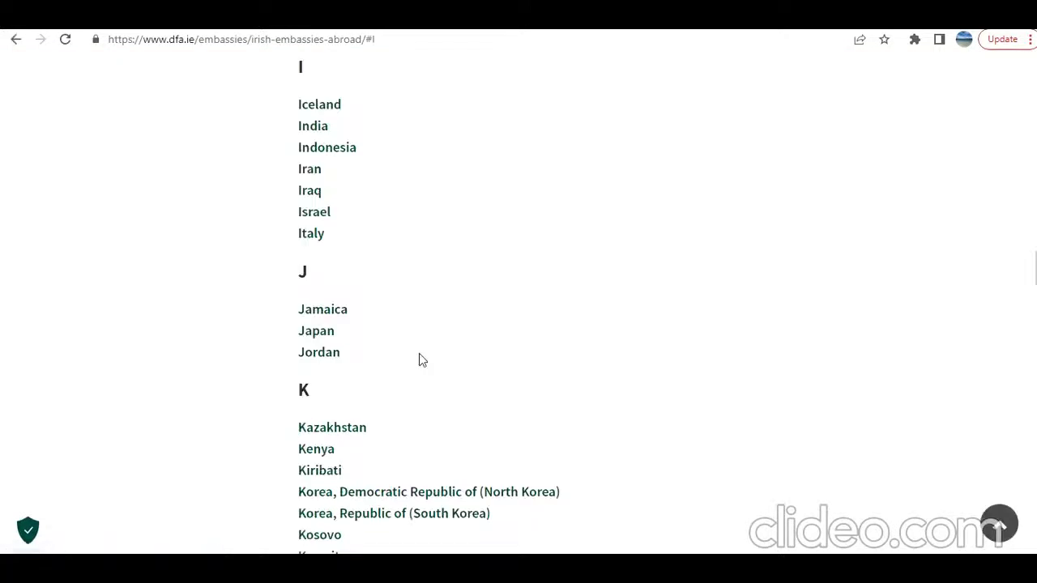
pyautogui.click(312, 127)
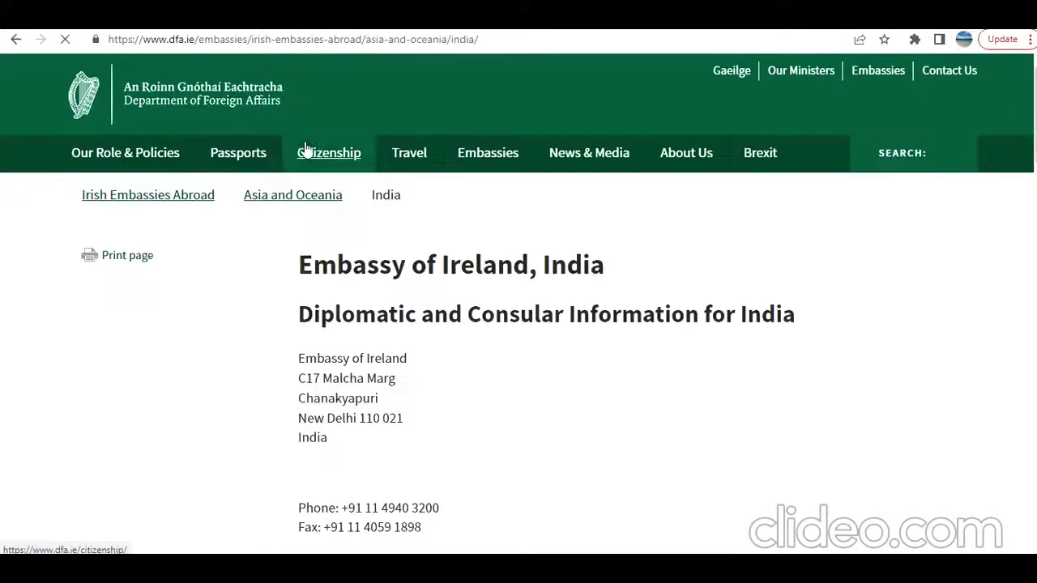
# Examine the contact details of the Irish embassy, the Mumbai consulate and the honorary consuls in India
pyautogui.scroll(-3, 357, 452)
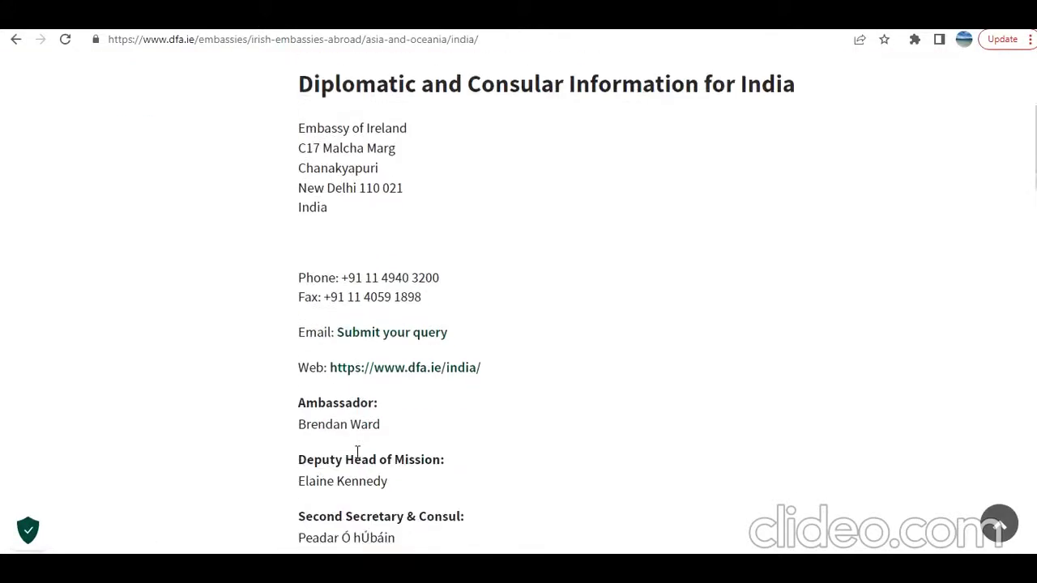
pyautogui.scroll(-9, 406, 444)
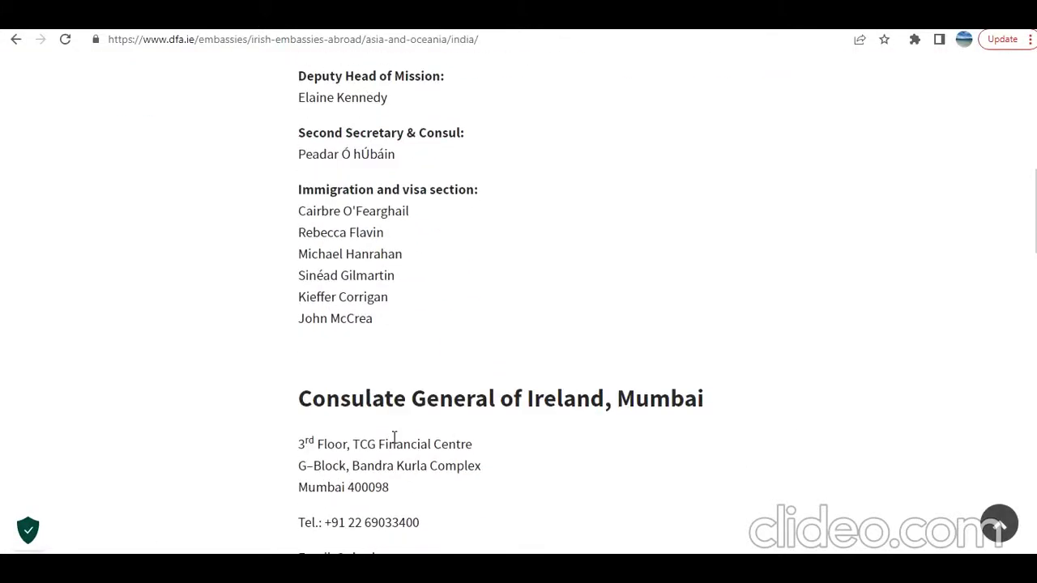
pyautogui.scroll(-11, 387, 437)
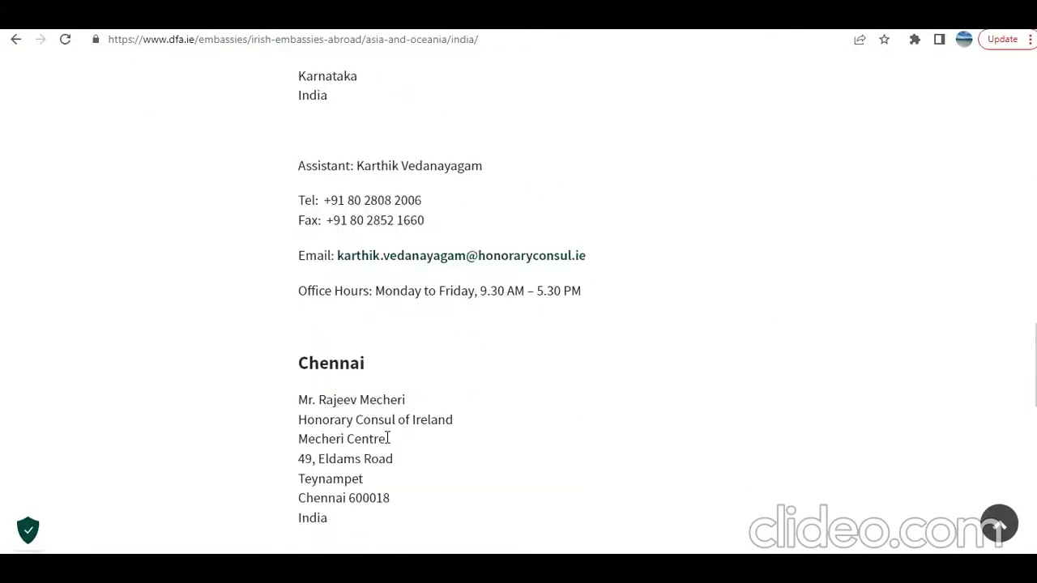
pyautogui.scroll(-6, 387, 438)
pyautogui.scroll(16, 387, 444)
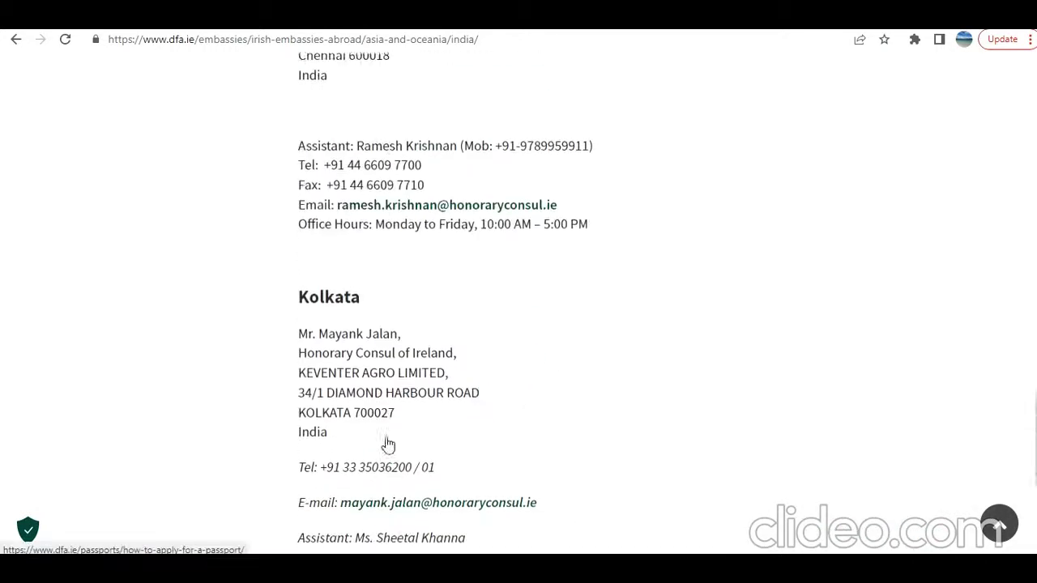
pyautogui.scroll(5, 387, 443)
pyautogui.scroll(-3, 387, 444)
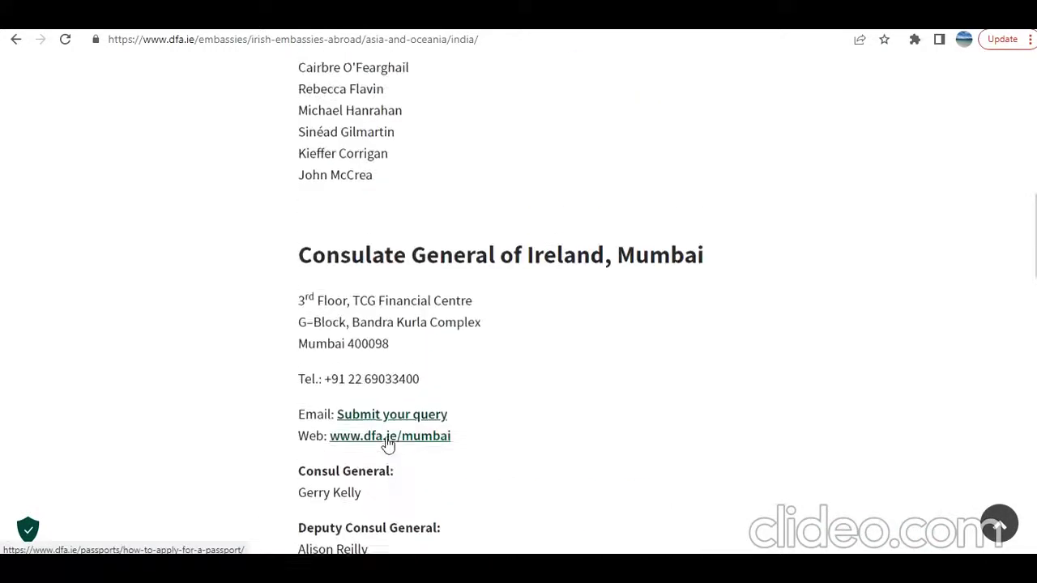
pyautogui.scroll(7, 387, 443)
# Open the website of the Embassy of Ireland in India and go to Applying for an Irish Visa within its visa section
pyautogui.click(415, 369)
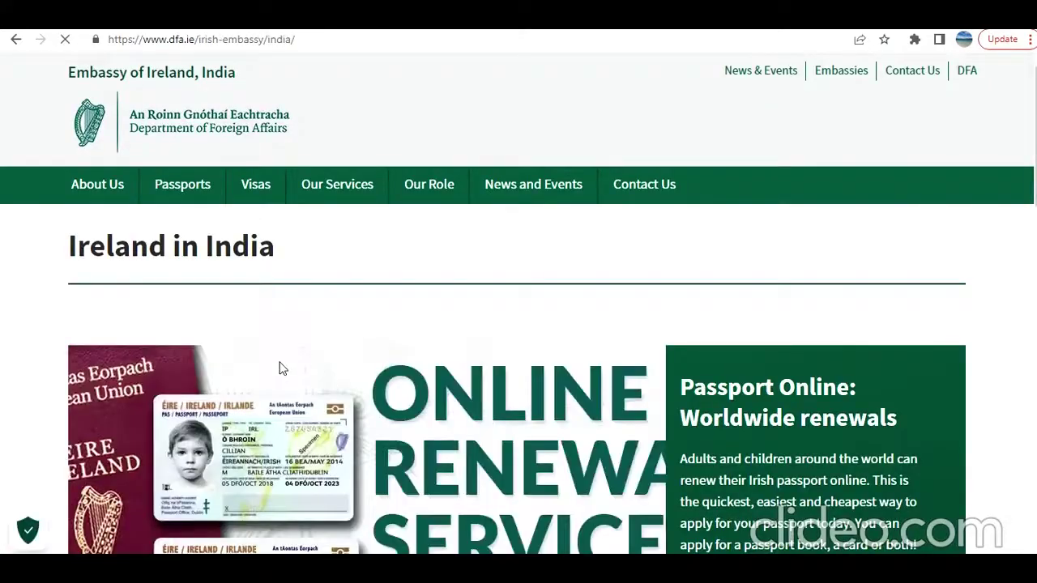
pyautogui.click(256, 186)
pyautogui.scroll(-1, 270, 327)
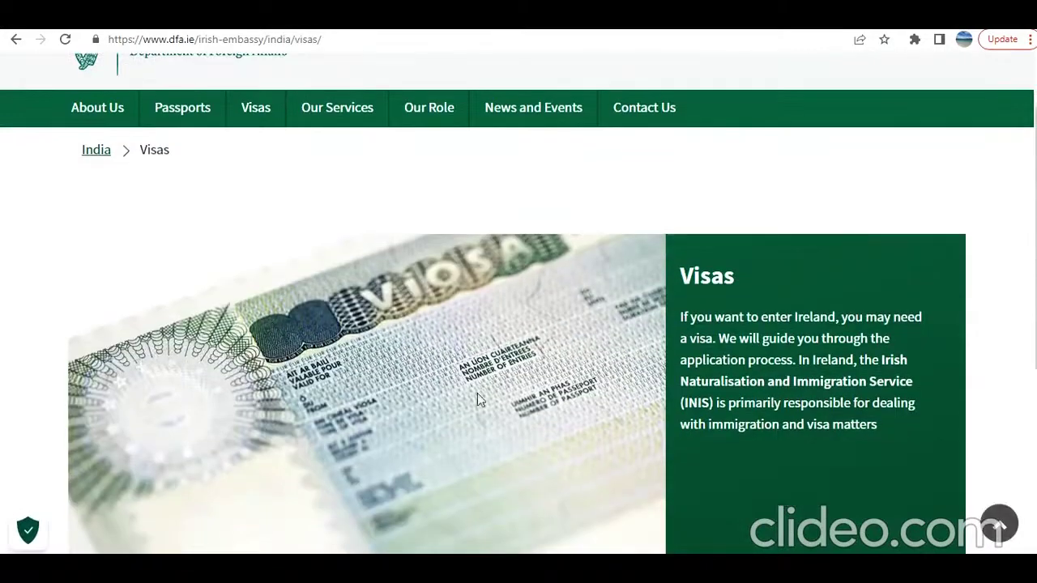
pyautogui.scroll(-4, 694, 451)
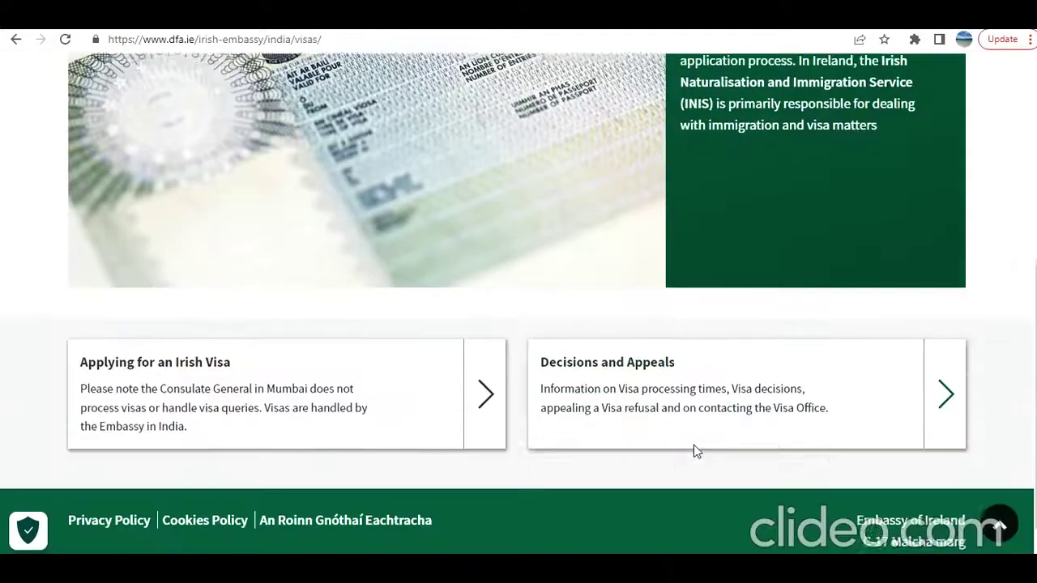
pyautogui.scroll(-1, 657, 445)
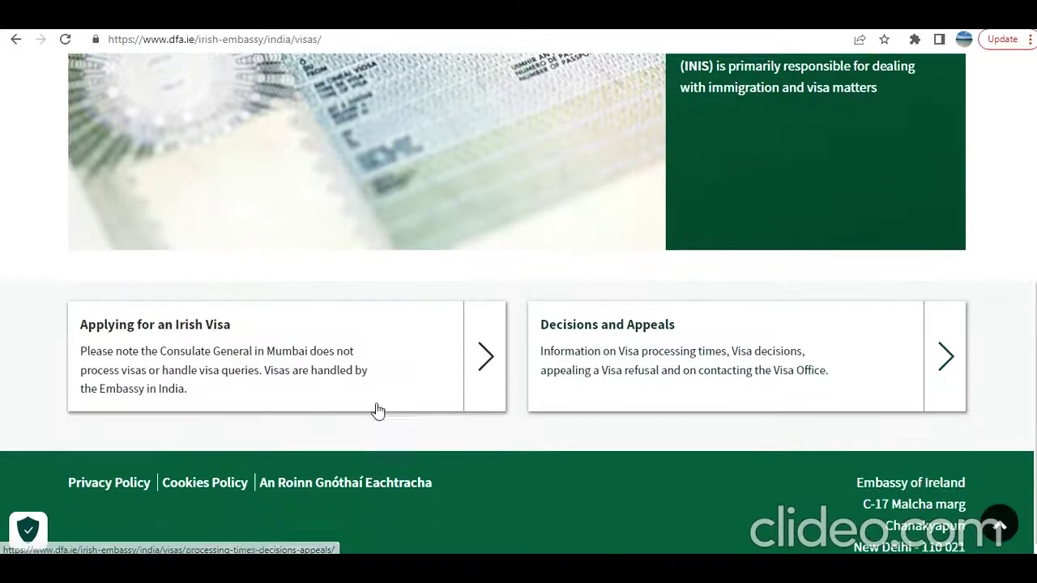
pyautogui.click(253, 355)
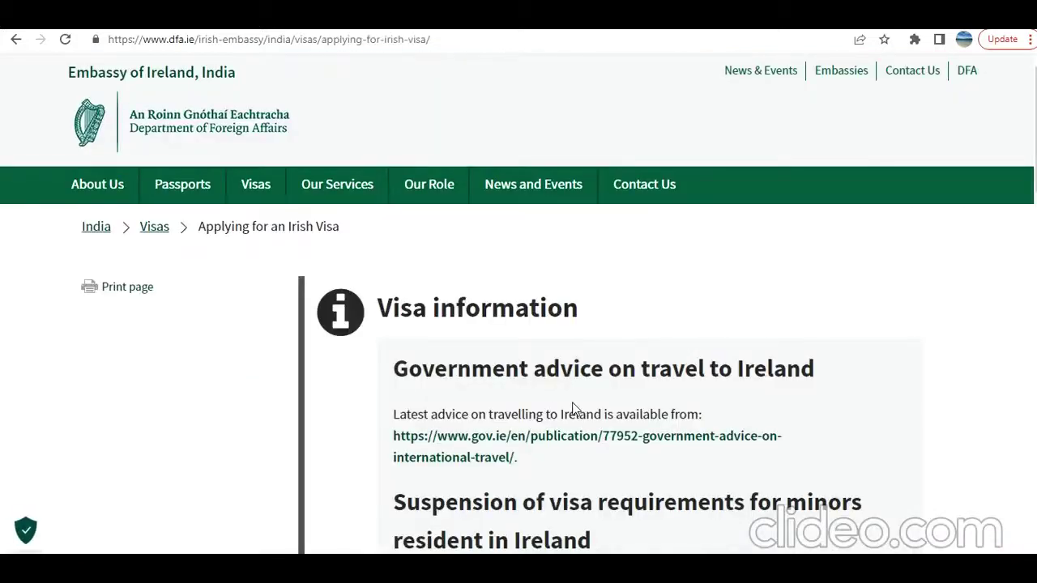
# Expand How to apply on the embassy's visa page and review the VFS appointment, visa fee and biometrics information
pyautogui.scroll(-6, 537, 407)
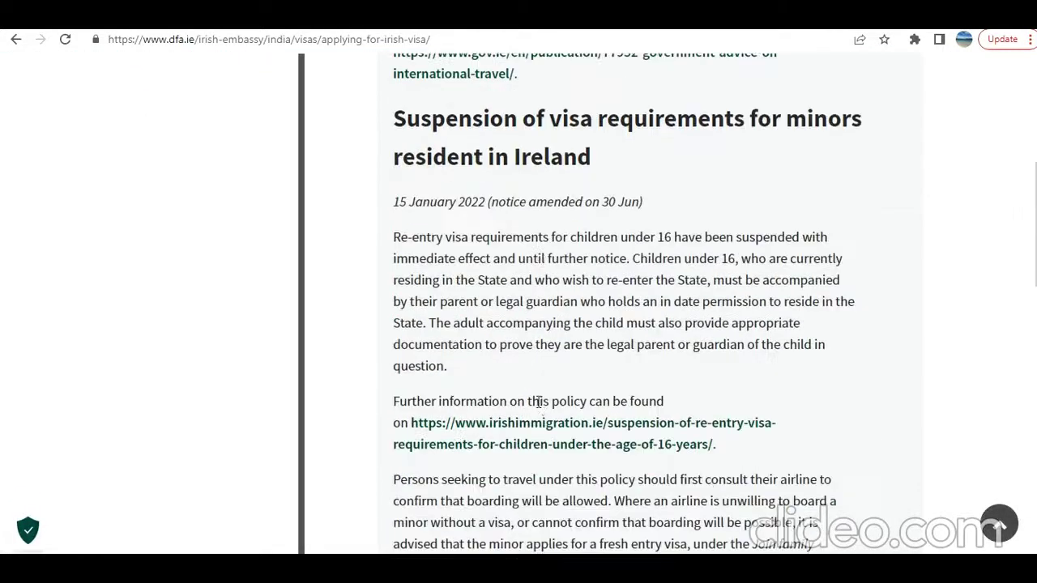
pyautogui.scroll(-9, 537, 402)
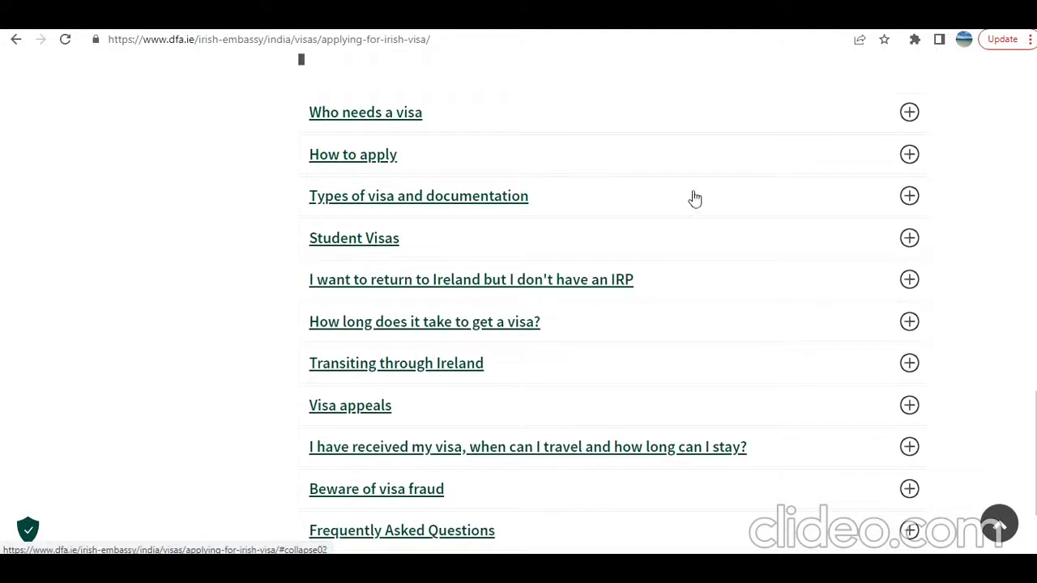
pyautogui.click(905, 155)
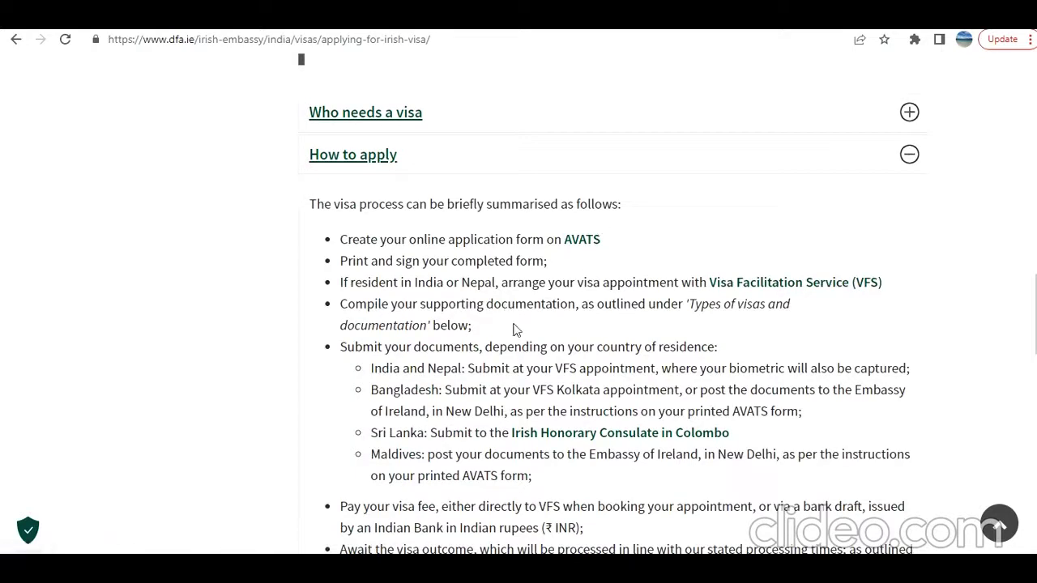
pyautogui.moveTo(436, 286); pyautogui.dragTo(693, 283)
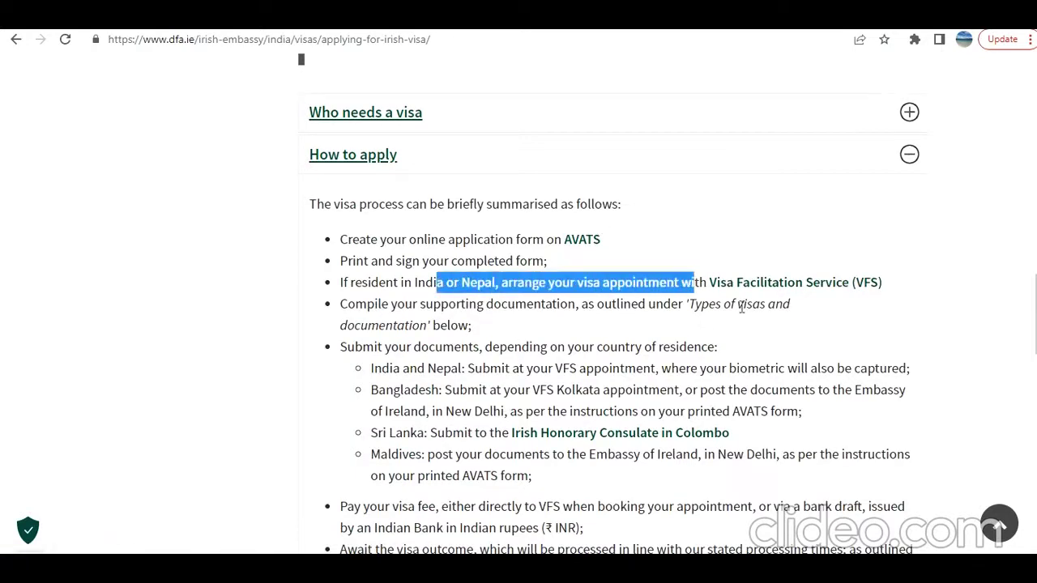
pyautogui.scroll(-5, 613, 365)
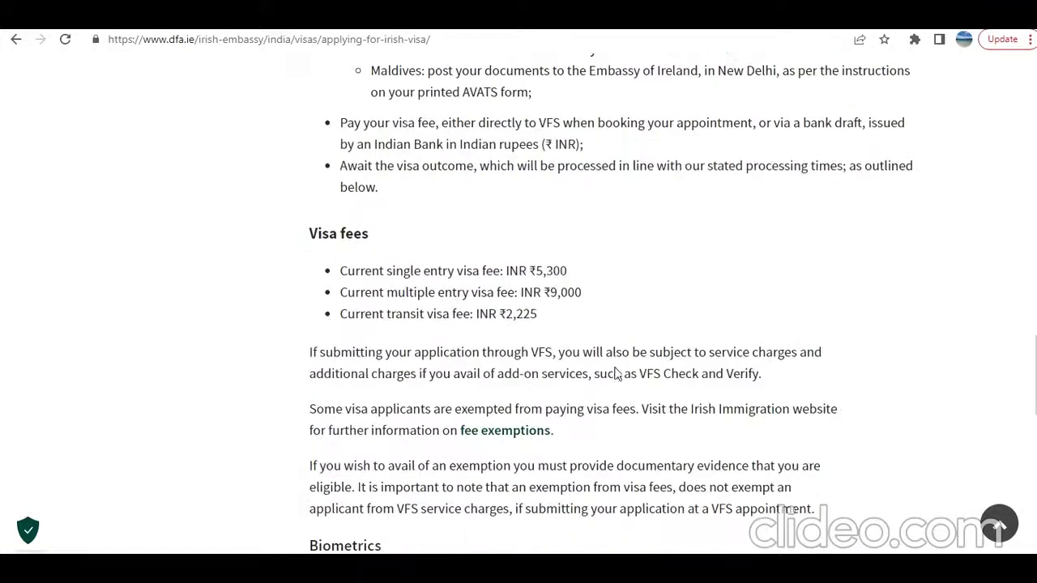
pyautogui.moveTo(480, 270); pyautogui.dragTo(588, 276)
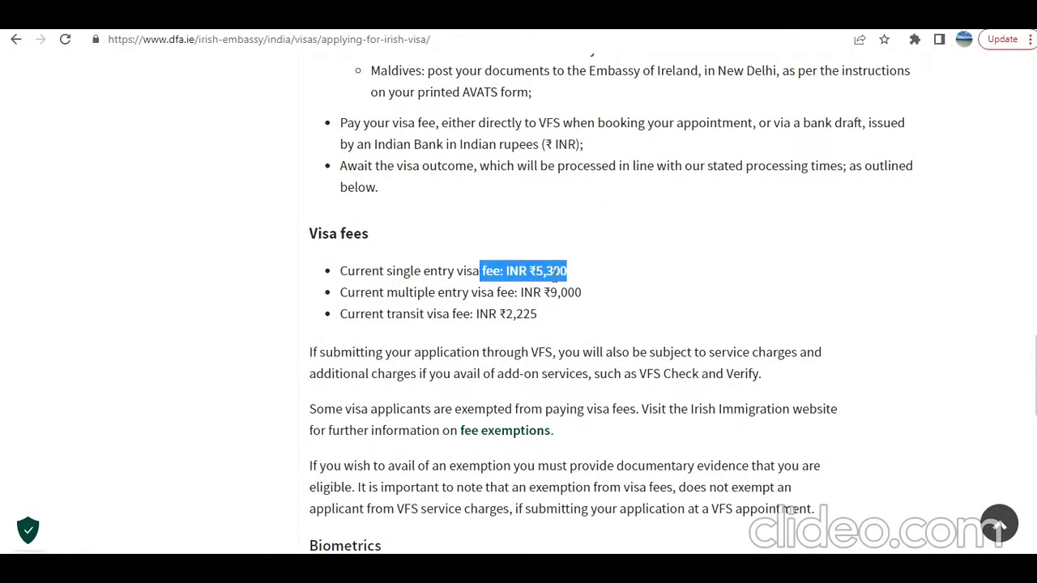
pyautogui.scroll(-3, 530, 322)
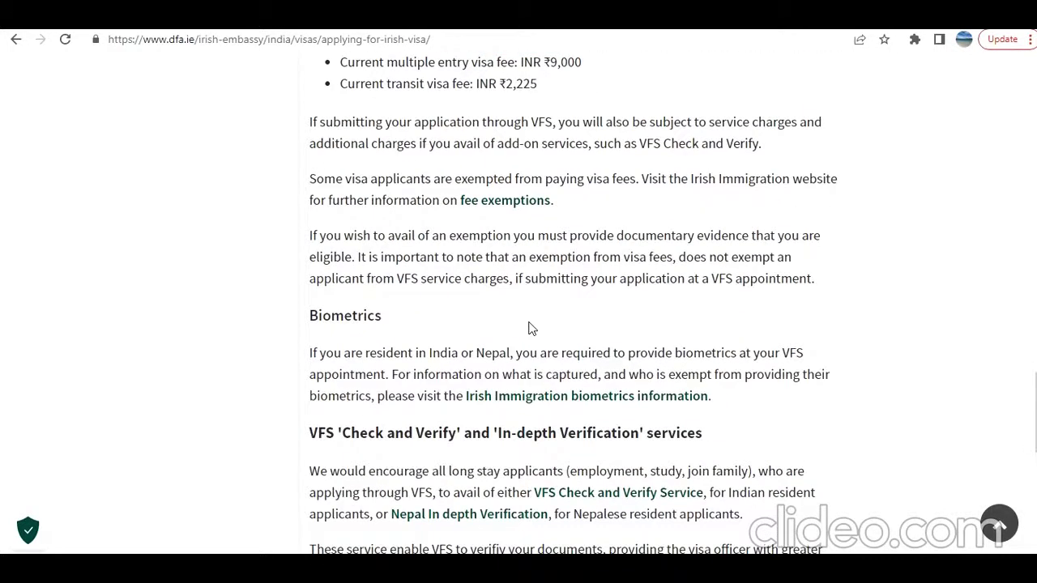
# Expand Types of visa and documentation on the embassy's visa page and review the supplementary forms and checklists for each visa type
pyautogui.scroll(2, 530, 324)
pyautogui.scroll(-6, 505, 383)
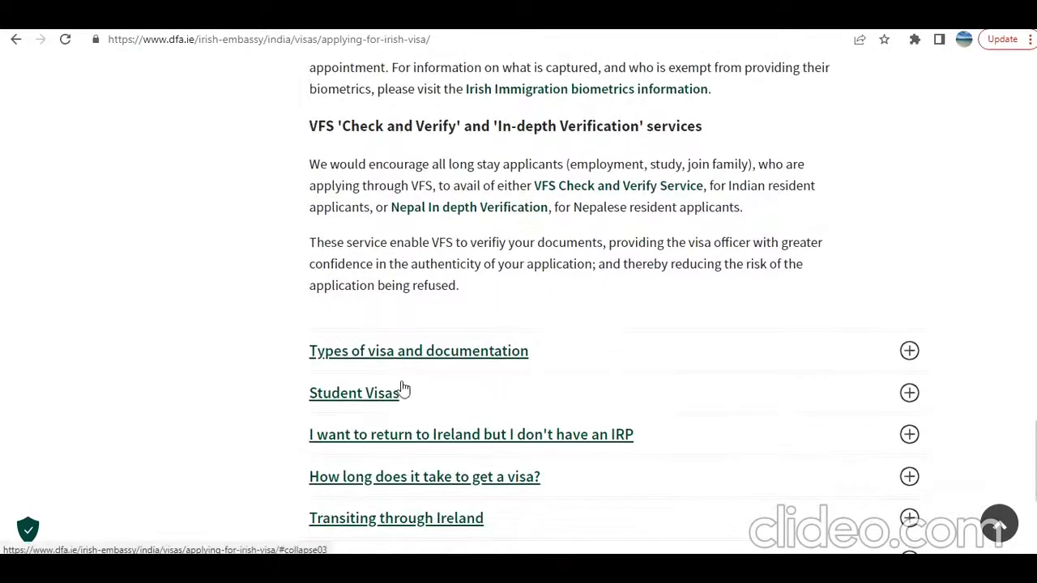
pyautogui.scroll(-2, 546, 320)
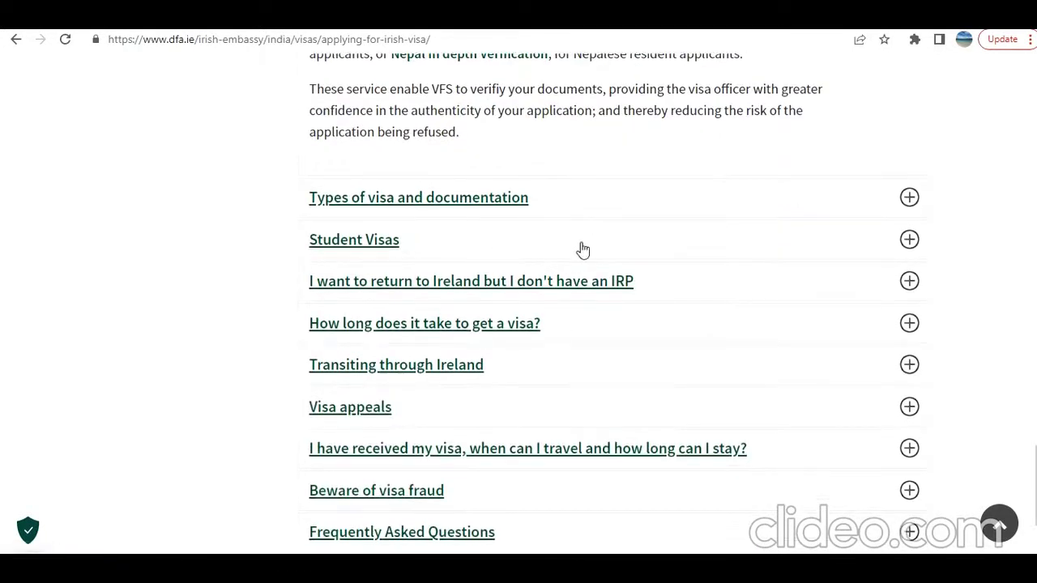
pyautogui.click(905, 201)
pyautogui.scroll(-5, 687, 273)
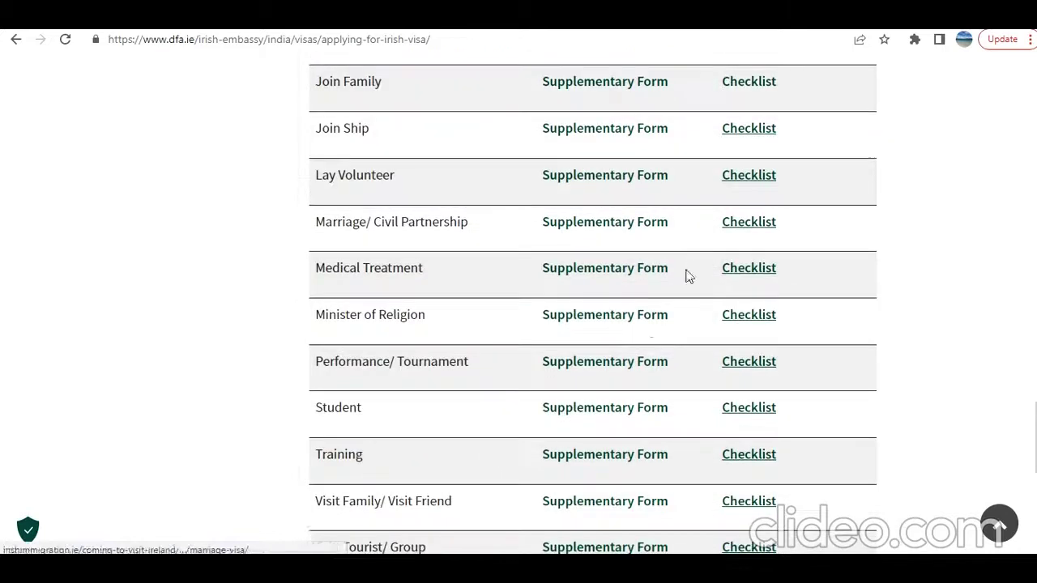
pyautogui.scroll(8, 645, 366)
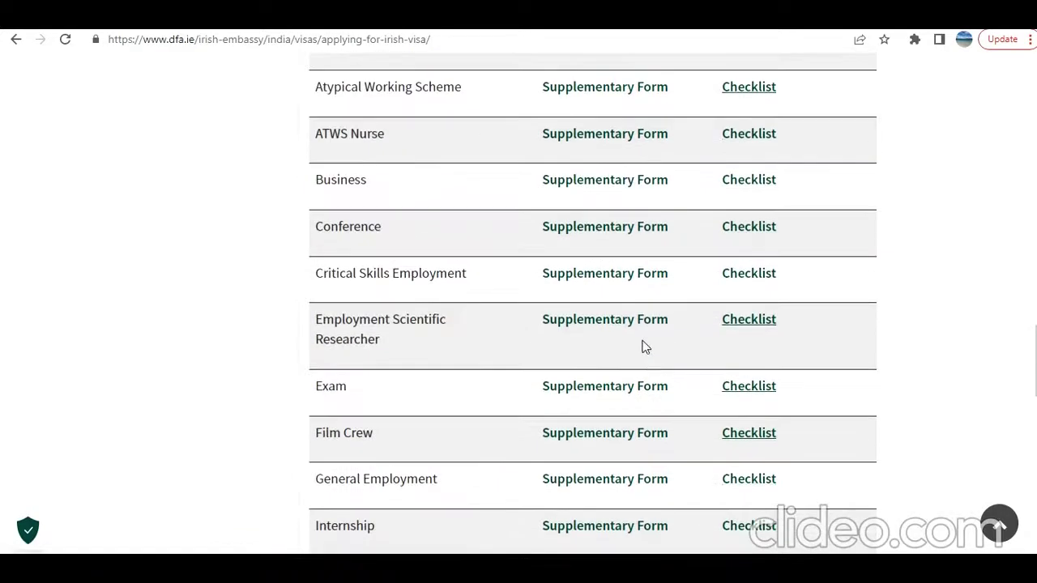
pyautogui.scroll(2, 640, 346)
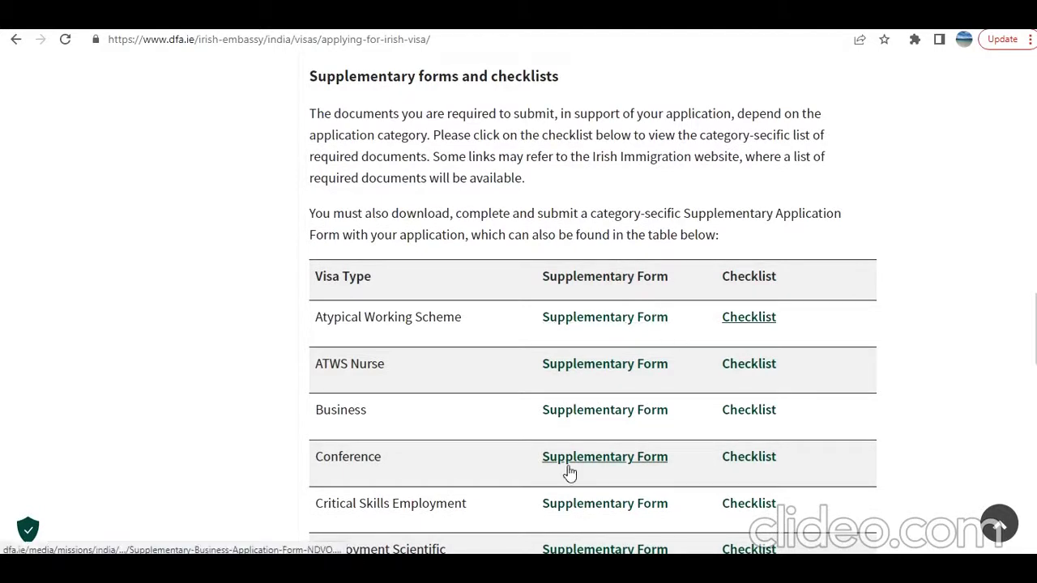
pyautogui.scroll(-10, 569, 472)
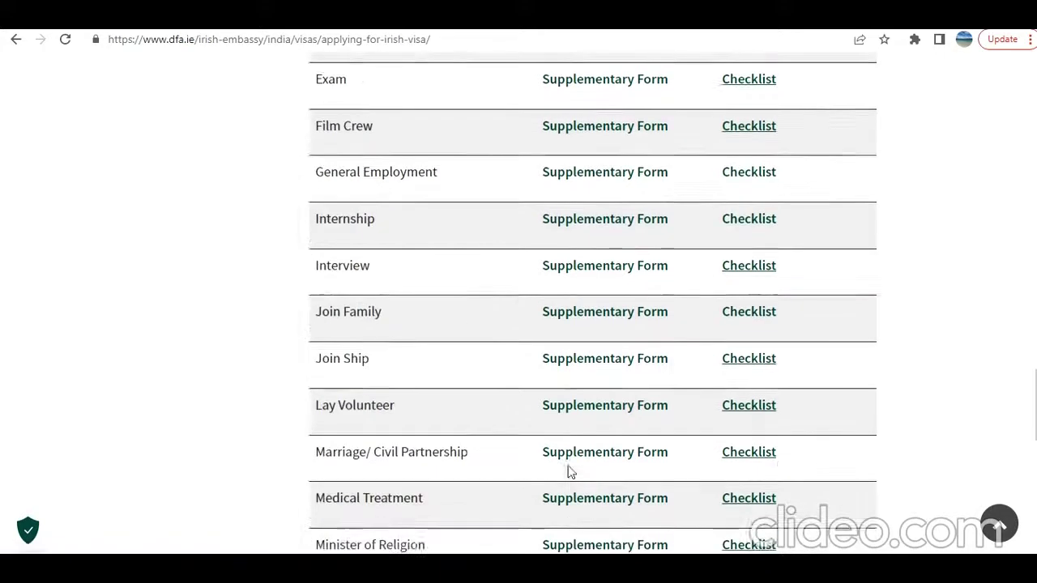
pyautogui.scroll(-2, 570, 472)
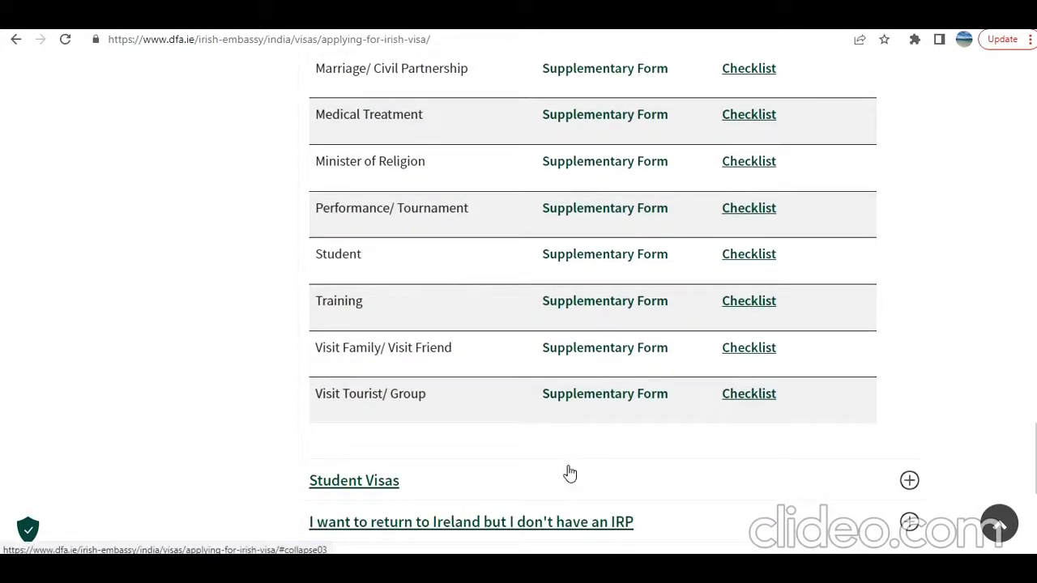
# Open the Supplementary Form and the Checklist for Visit Tourist/ Group in separate tabs and switch to the form
pyautogui.rightClick(663, 398)
pyautogui.click(680, 410)
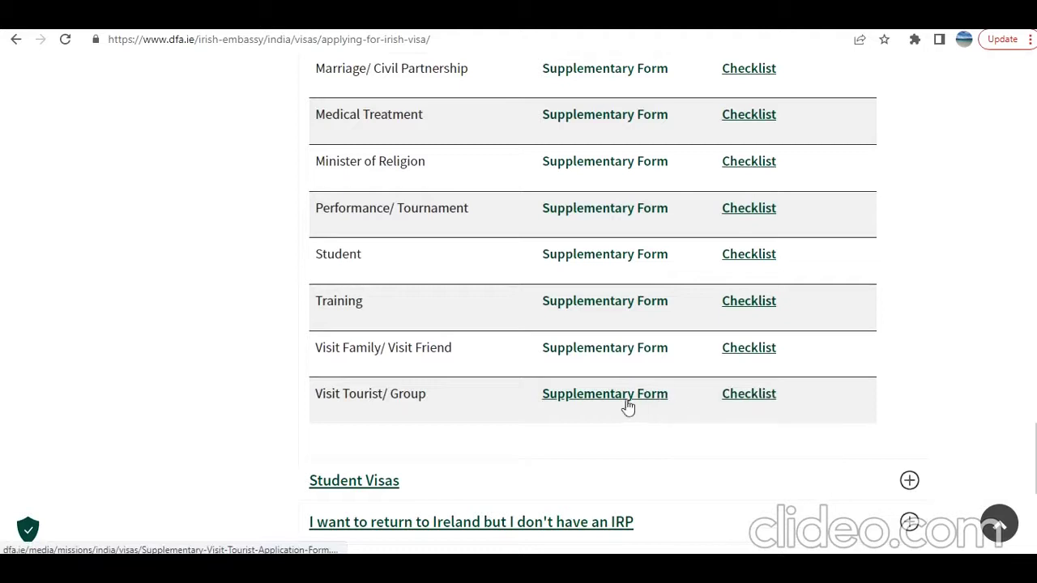
pyautogui.rightClick(755, 393)
pyautogui.click(781, 403)
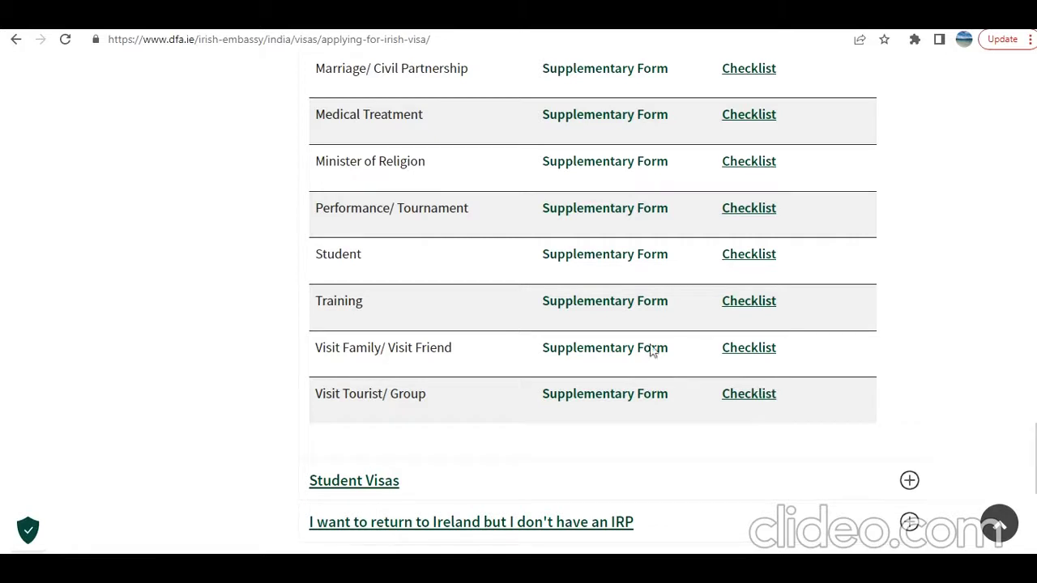
pyautogui.click(401, 18)
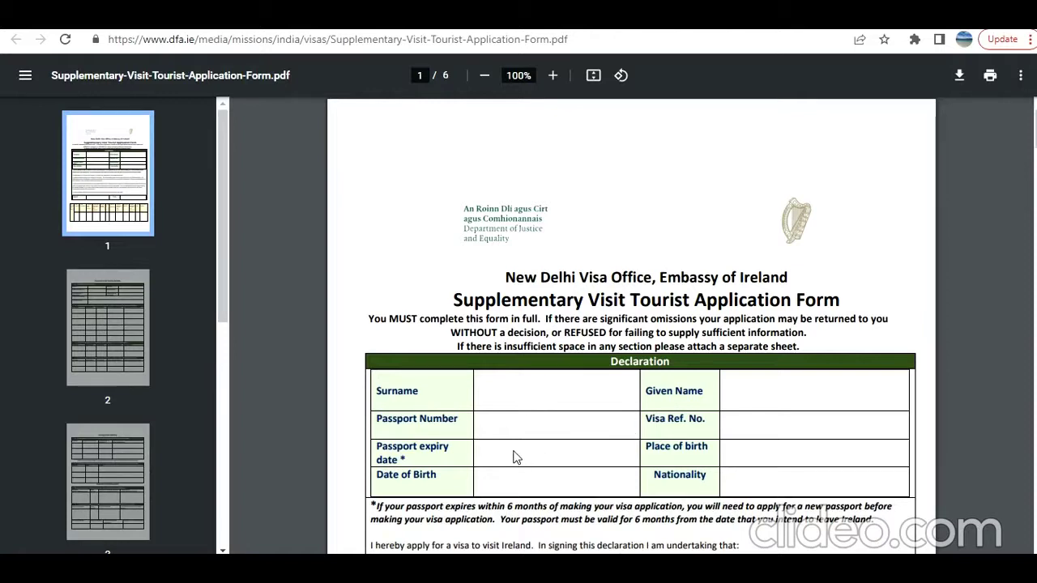
# Examine the declaration, office-use, personal contact and family member sections on the first two pages of the supplementary tourist form
pyautogui.scroll(-4, 640, 474)
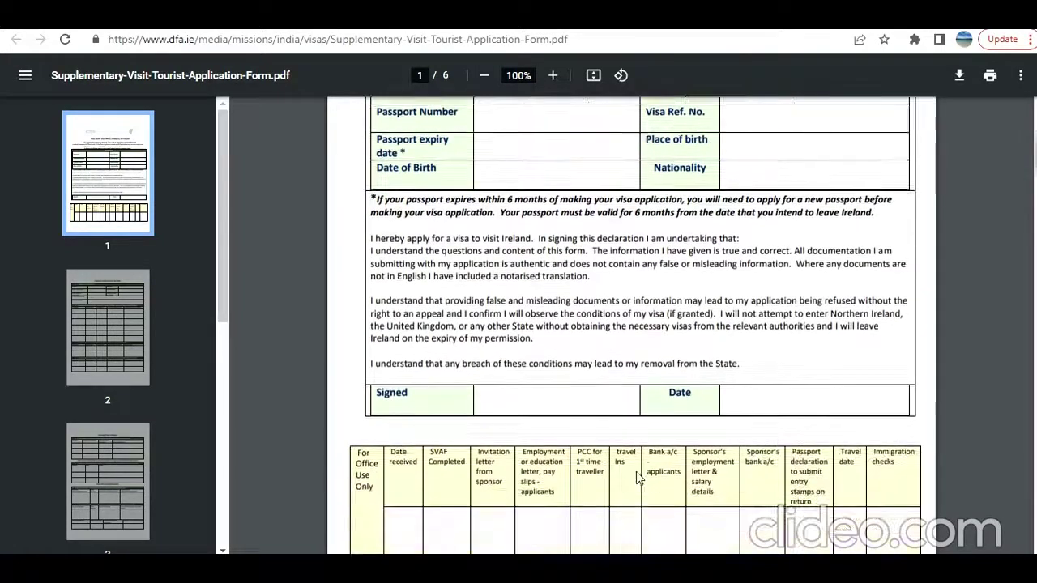
pyautogui.scroll(-1, 636, 472)
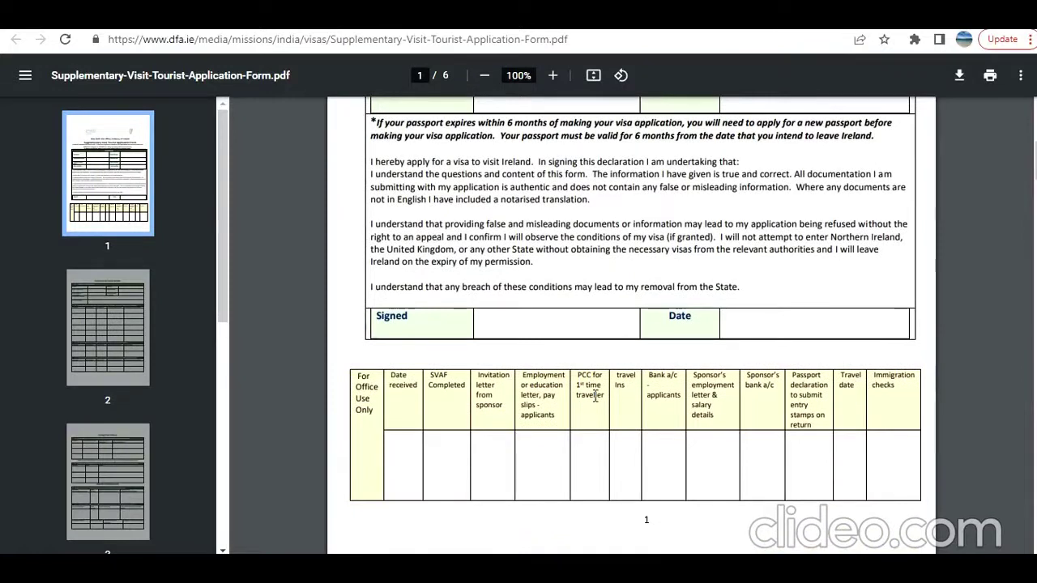
pyautogui.scroll(-4, 484, 392)
pyautogui.scroll(-1, 504, 393)
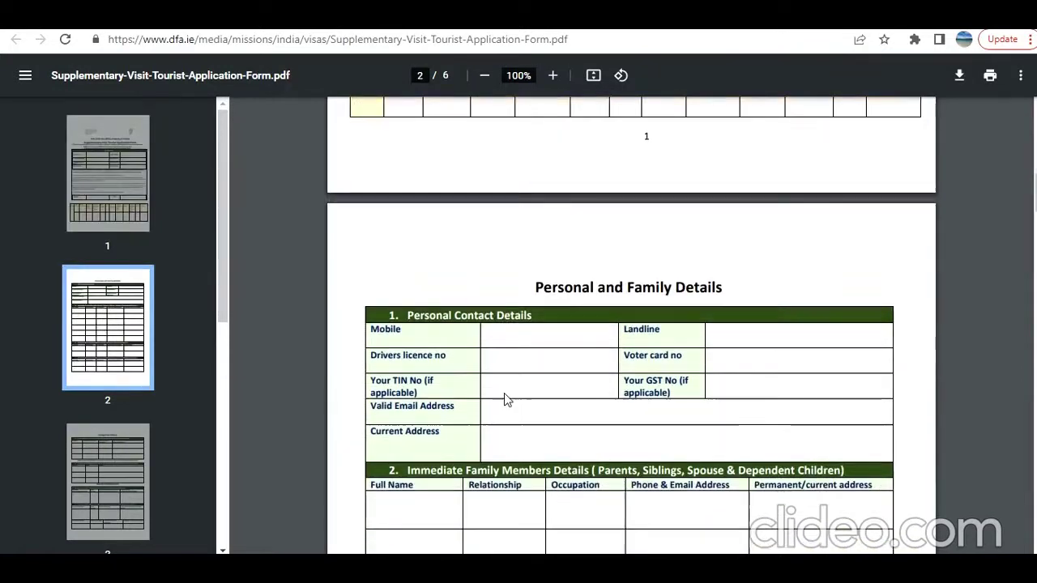
pyautogui.scroll(-1, 505, 392)
pyautogui.scroll(-1, 505, 393)
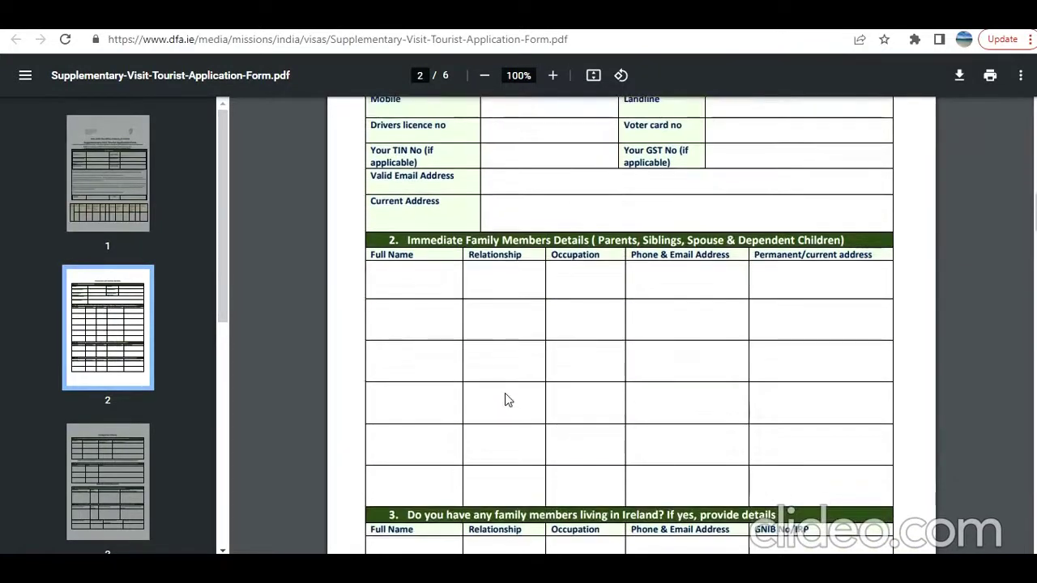
pyautogui.scroll(-2, 577, 389)
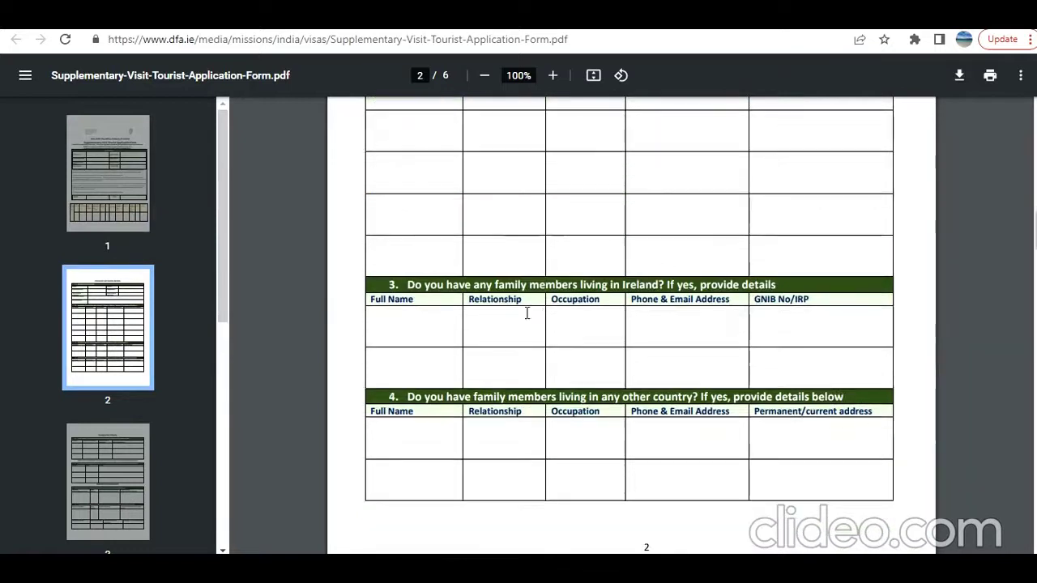
pyautogui.scroll(-2, 585, 359)
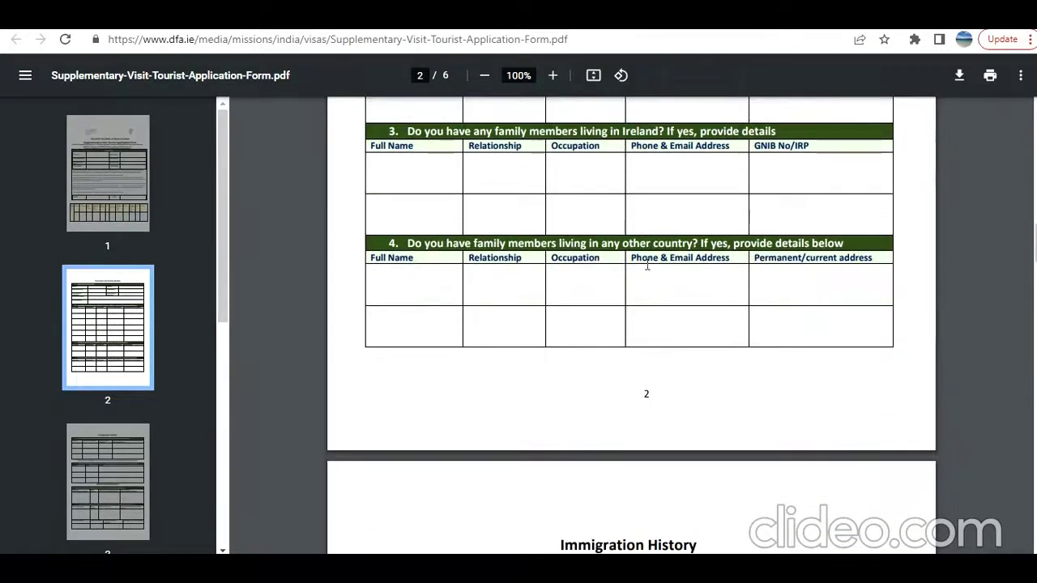
# Examine the form's immigration history, education and employment, stay in Ireland, family details and agent sections
pyautogui.scroll(-3, 609, 306)
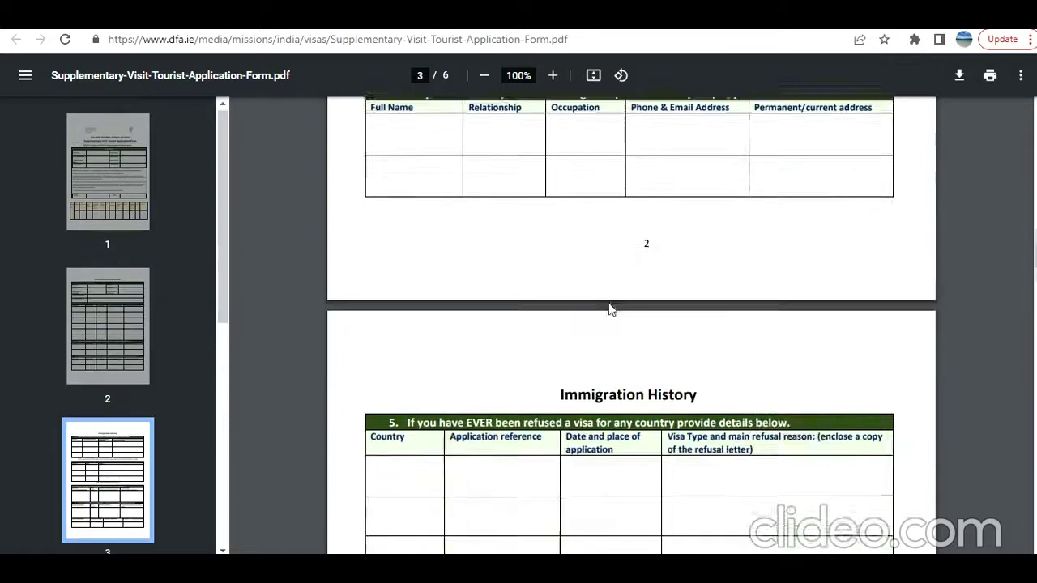
pyautogui.scroll(-1, 574, 314)
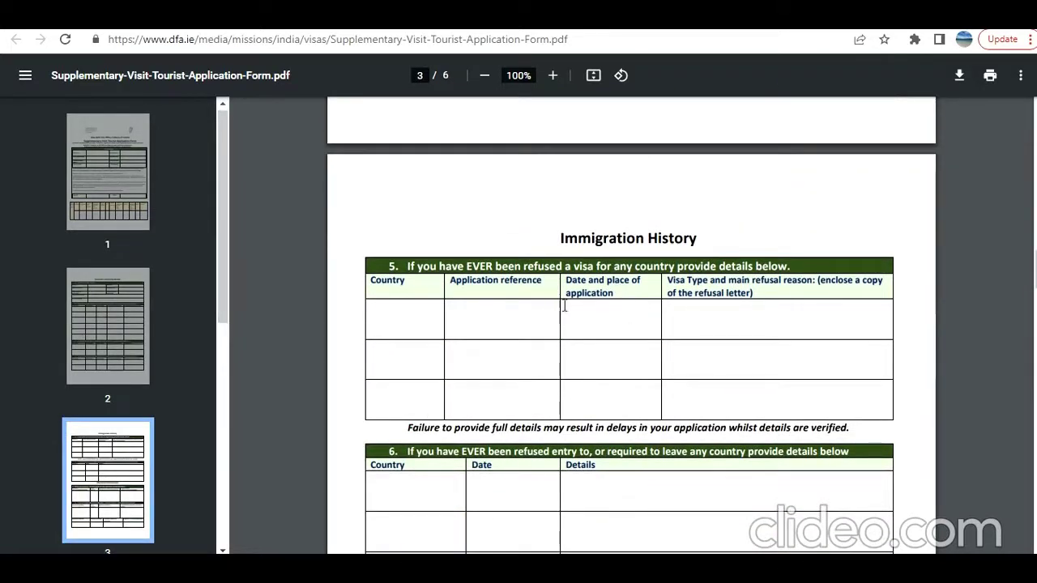
pyautogui.scroll(-2, 565, 306)
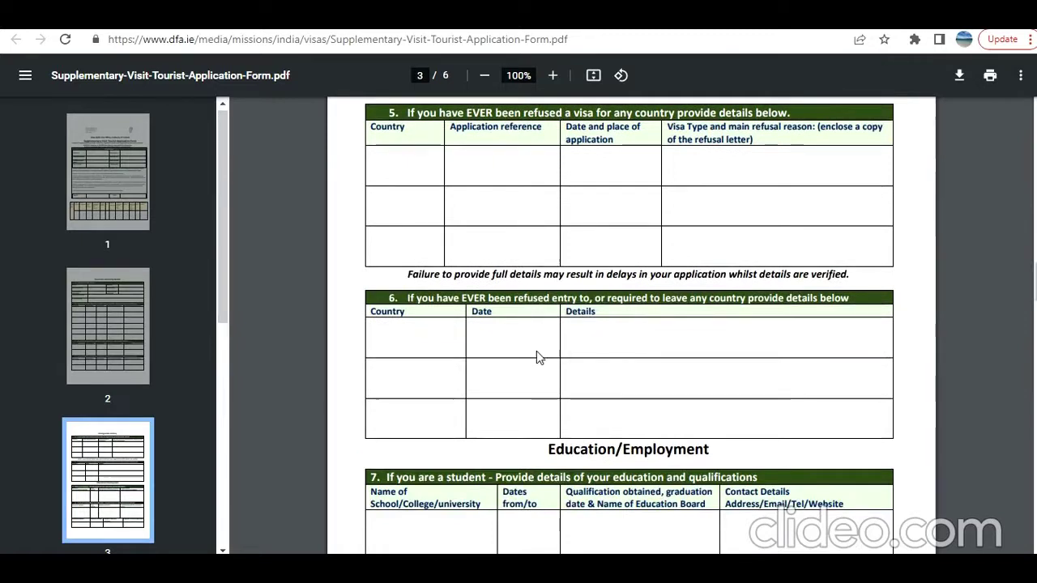
pyautogui.scroll(-4, 536, 352)
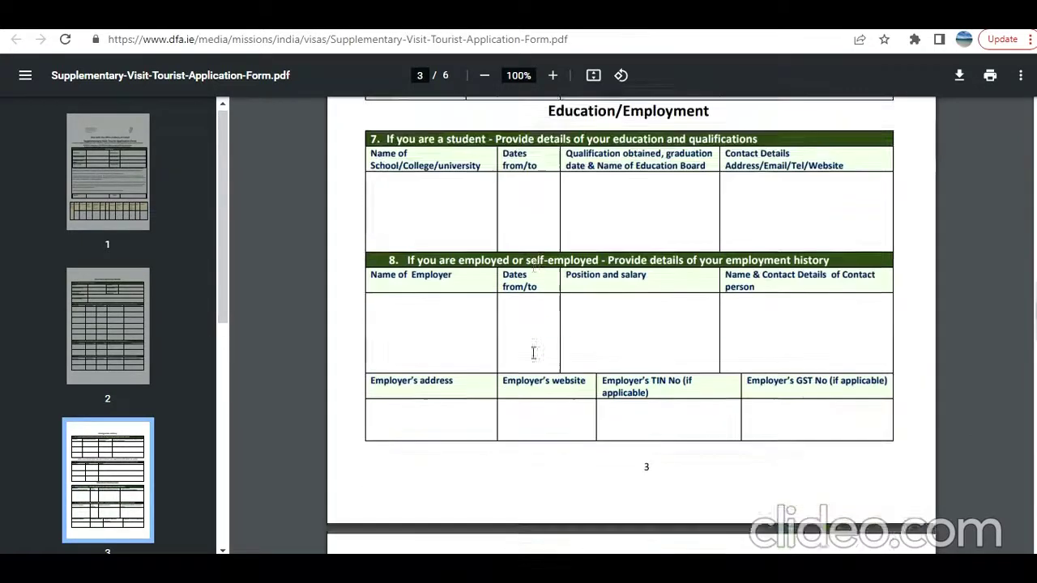
pyautogui.scroll(-5, 533, 353)
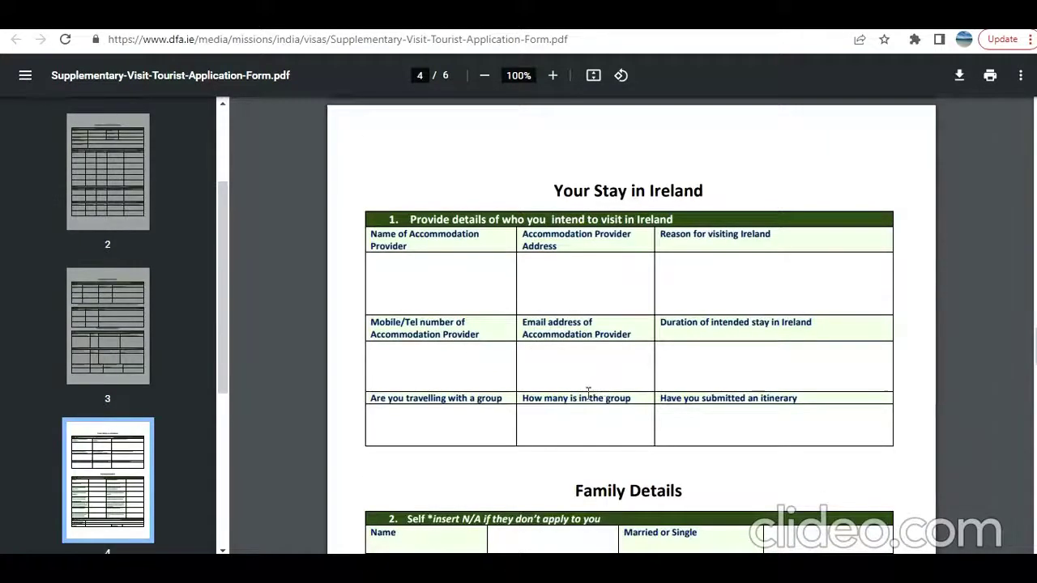
pyautogui.scroll(-3, 588, 396)
pyautogui.scroll(-9, 587, 400)
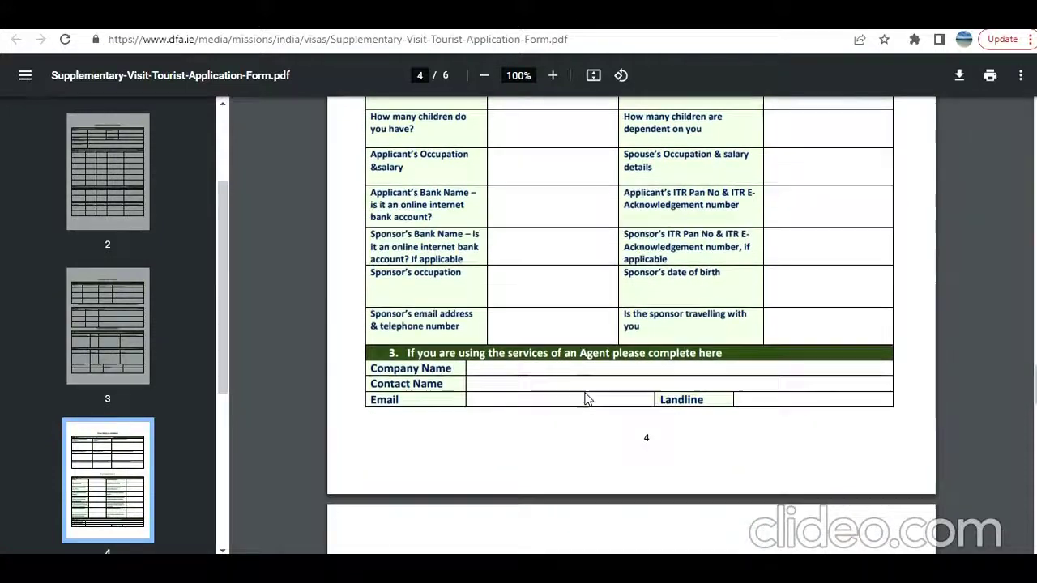
# Read the form's completion guidance and the instructions for presenting documents to the New Delhi Visa Office
pyautogui.scroll(-2, 584, 387)
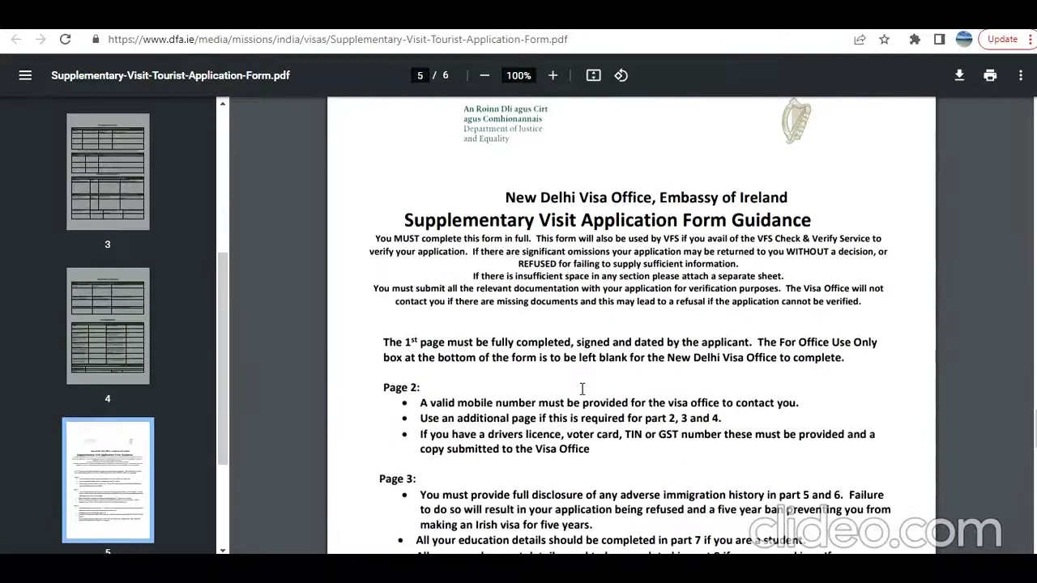
pyautogui.scroll(-10, 577, 389)
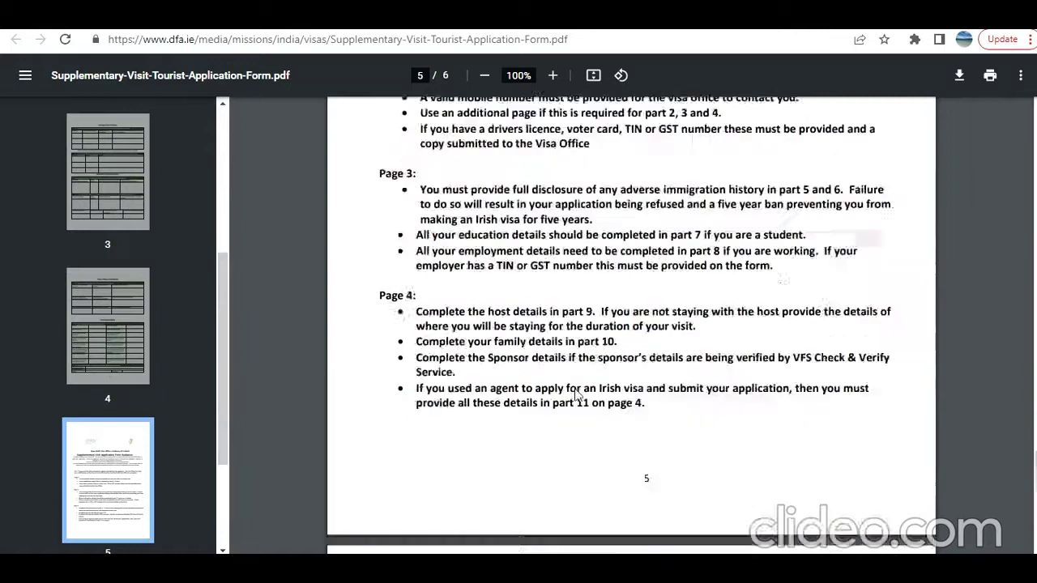
pyautogui.scroll(-4, 576, 394)
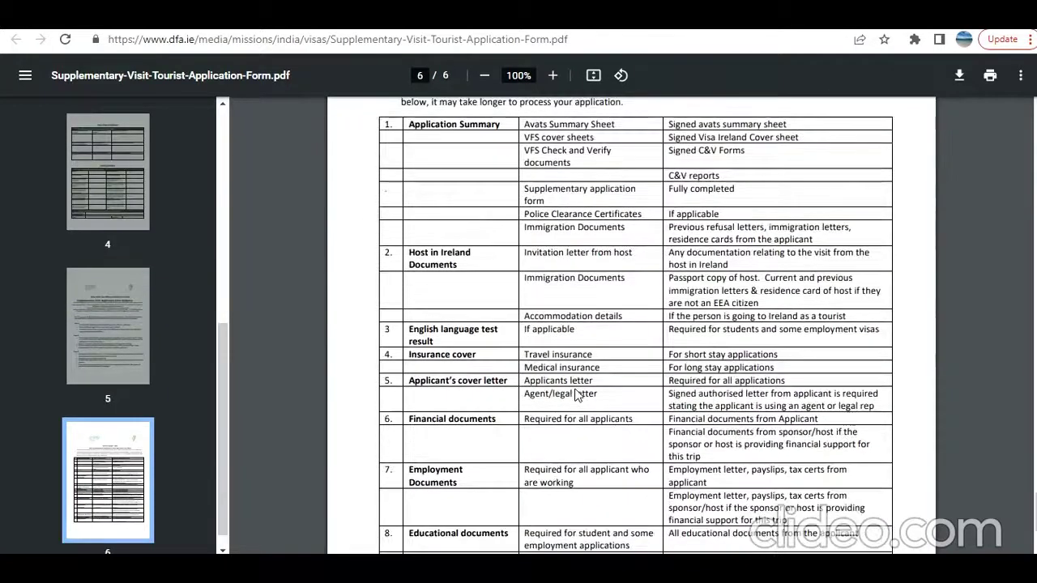
pyautogui.scroll(2, 577, 395)
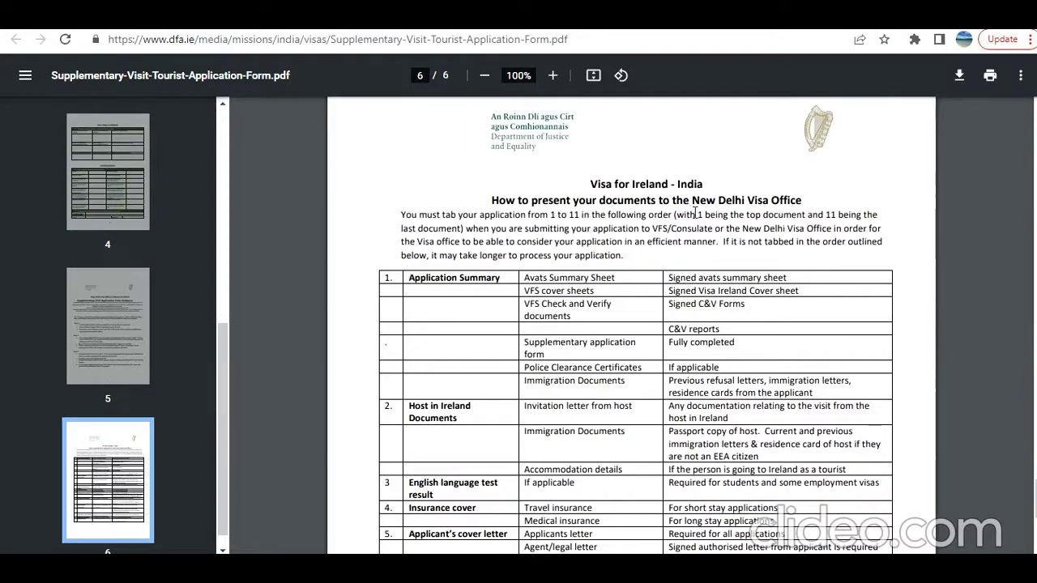
pyautogui.scroll(-1, 553, 303)
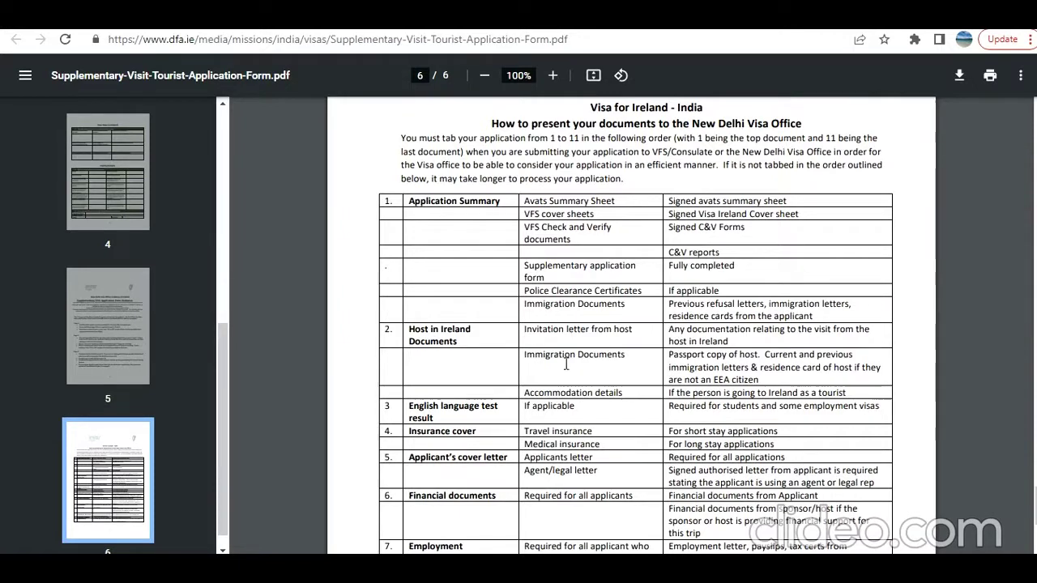
pyautogui.scroll(-1, 585, 392)
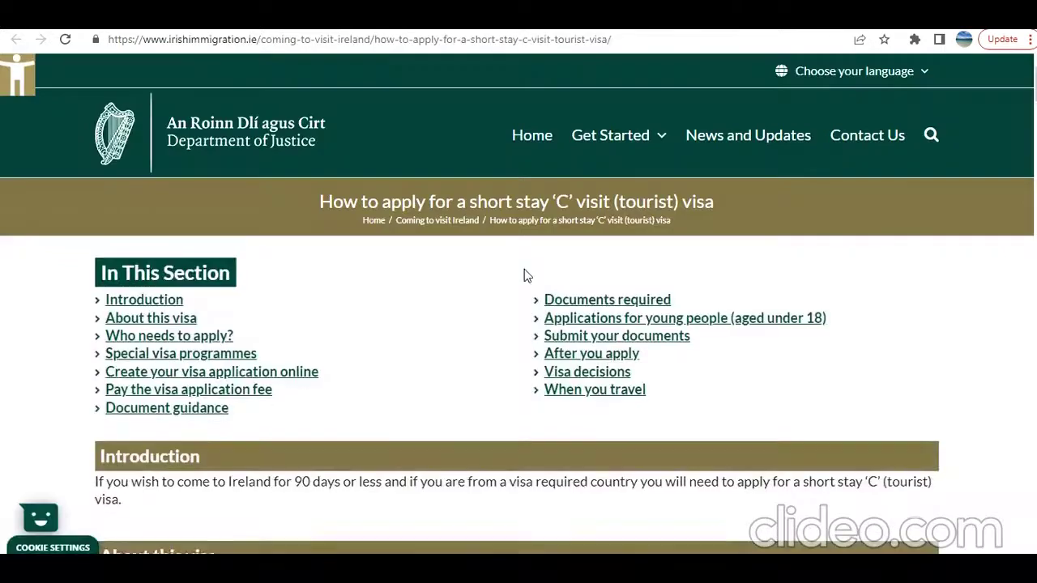
# View the short stay 'C' visit (tourist) visa page opened from the checklist and go to its Documents required section
pyautogui.scroll(-3, 524, 269)
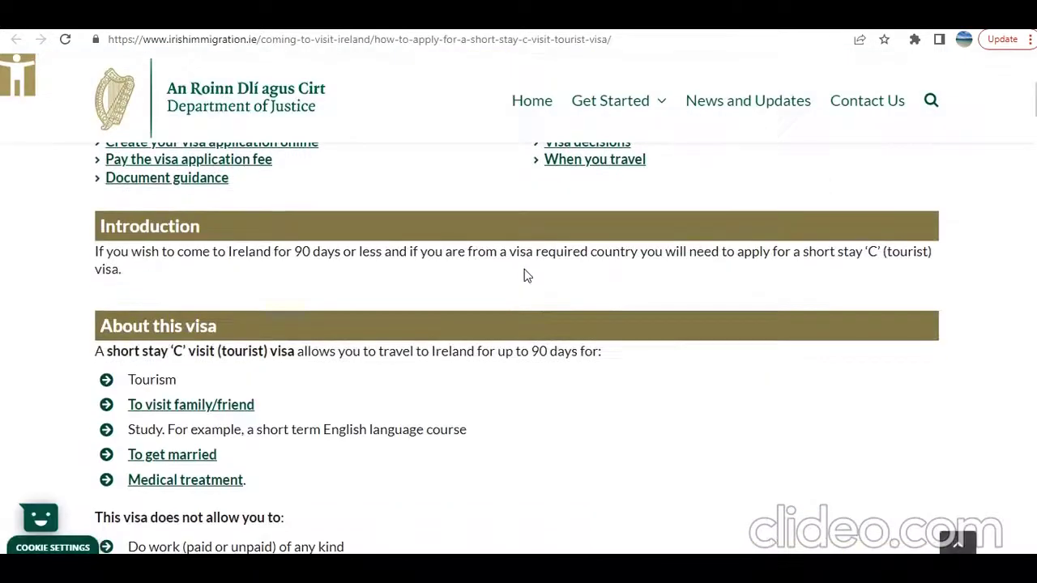
pyautogui.scroll(2, 524, 270)
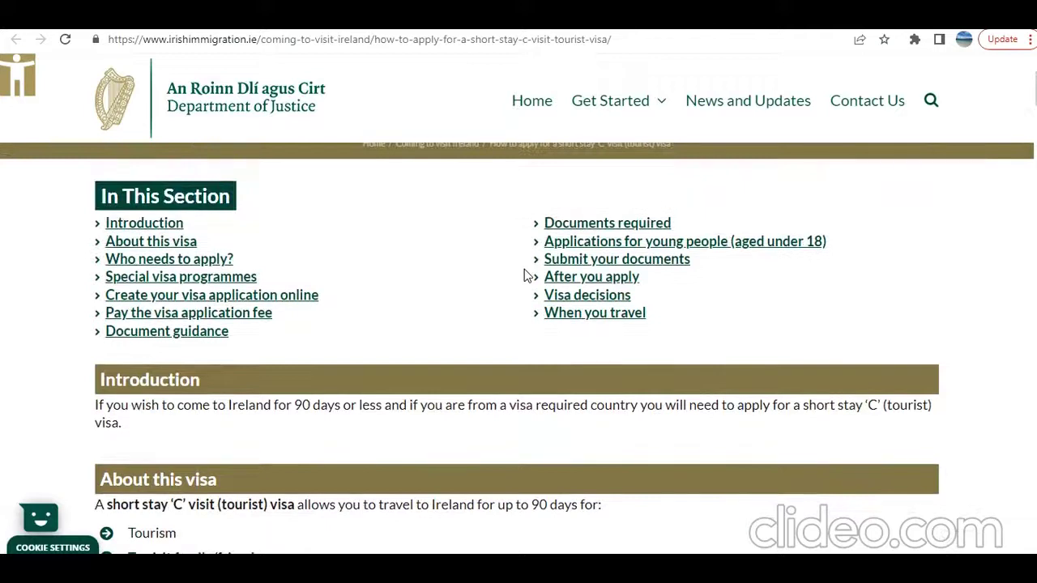
pyautogui.click(606, 224)
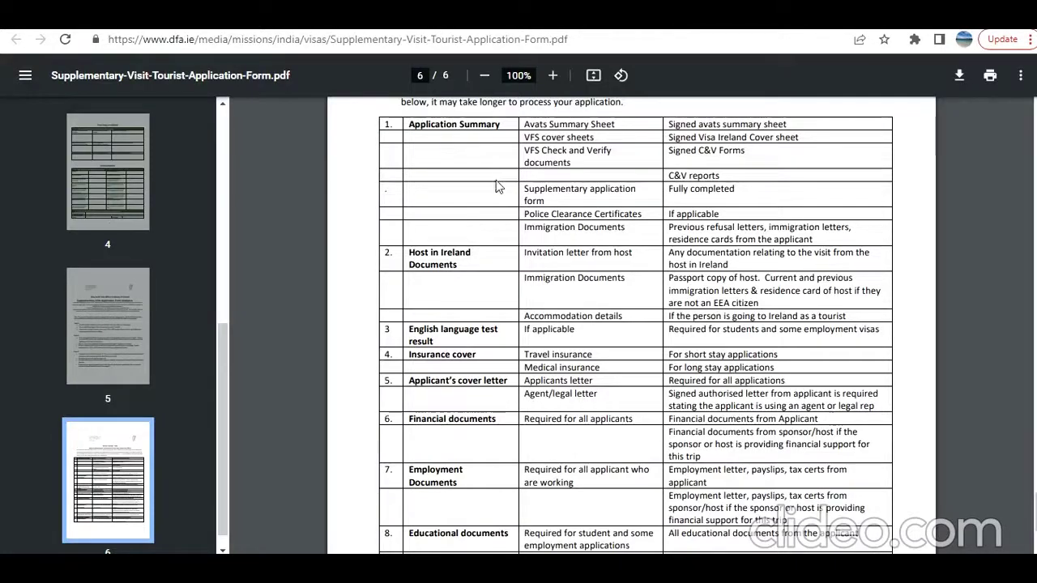
# Return to the supplementary form's document order table and highlight text in the financial, employment, educational and passport document rows
pyautogui.scroll(-2, 489, 194)
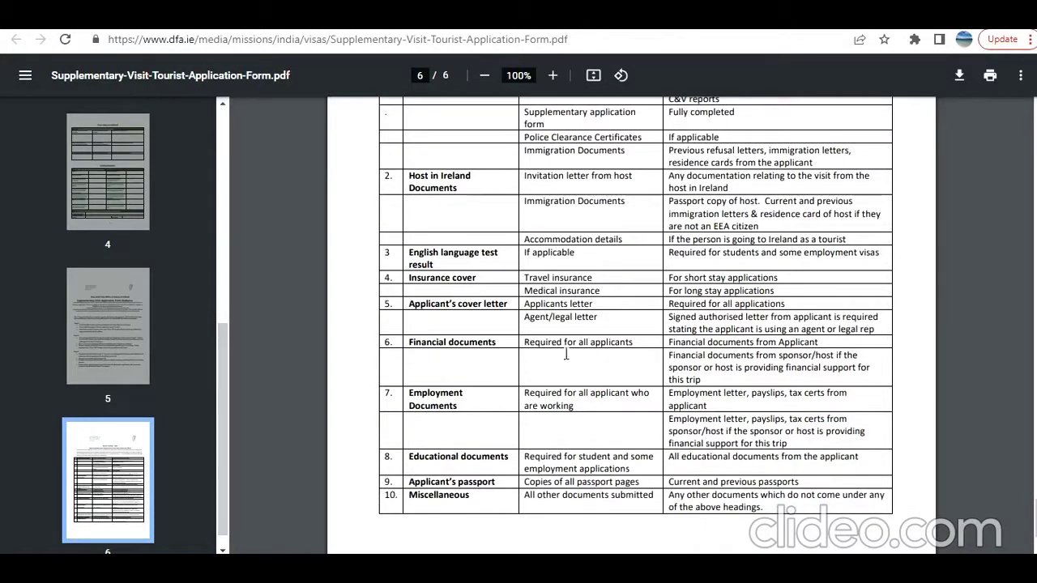
pyautogui.moveTo(671, 343); pyautogui.dragTo(776, 344)
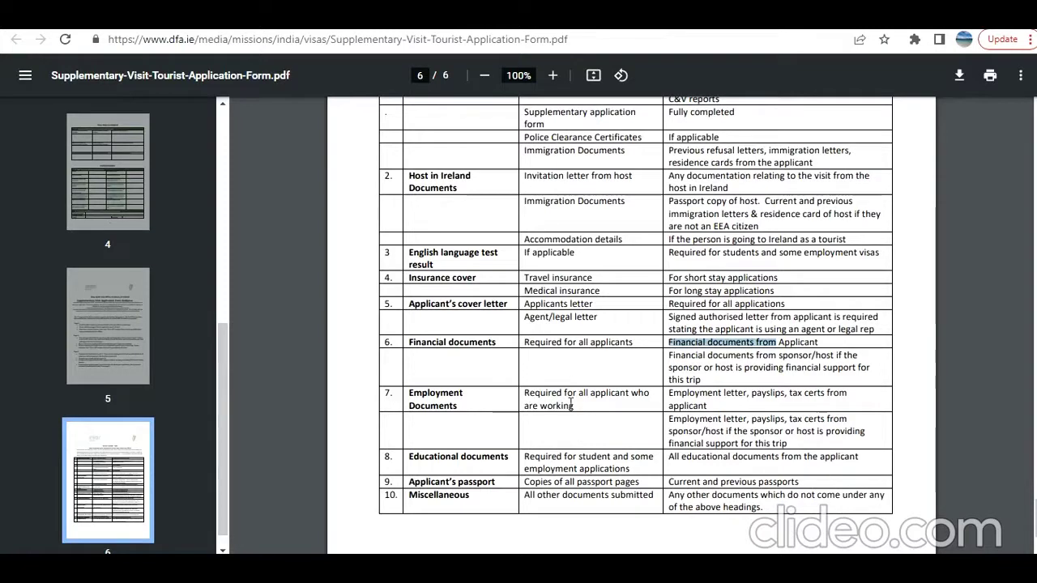
pyautogui.moveTo(525, 393); pyautogui.dragTo(586, 395)
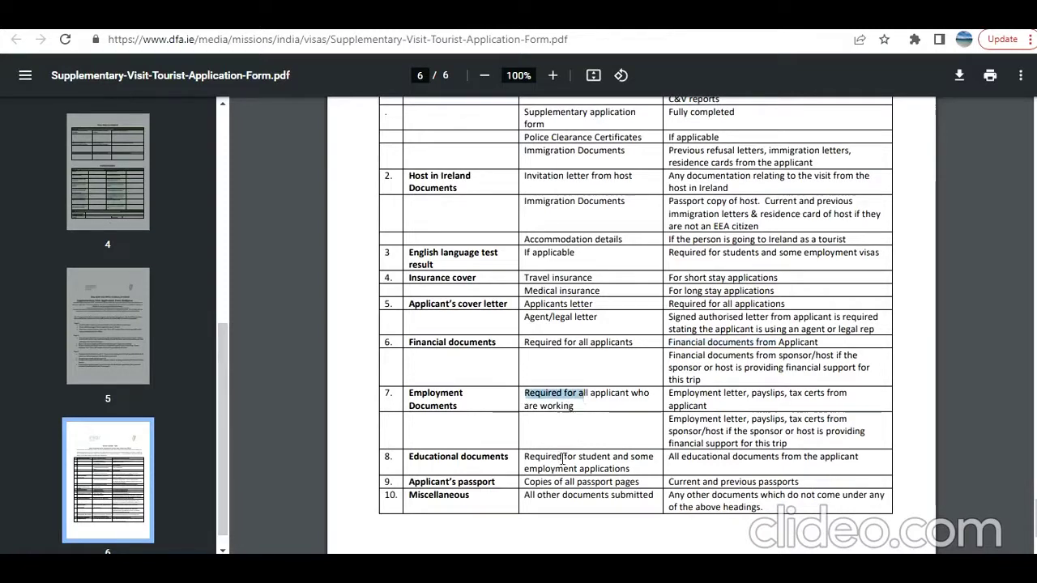
pyautogui.moveTo(550, 458); pyautogui.dragTo(600, 486)
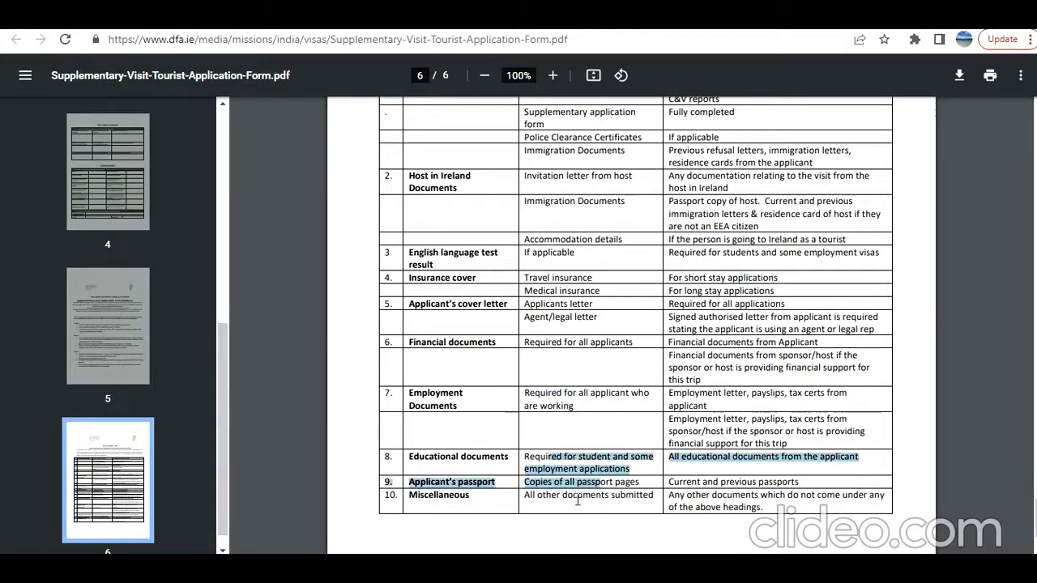
# Clear the text highlight and review the New Delhi Visa Office document order table again from its Application Summary rows
pyautogui.click(578, 501)
pyautogui.scroll(-1, 564, 419)
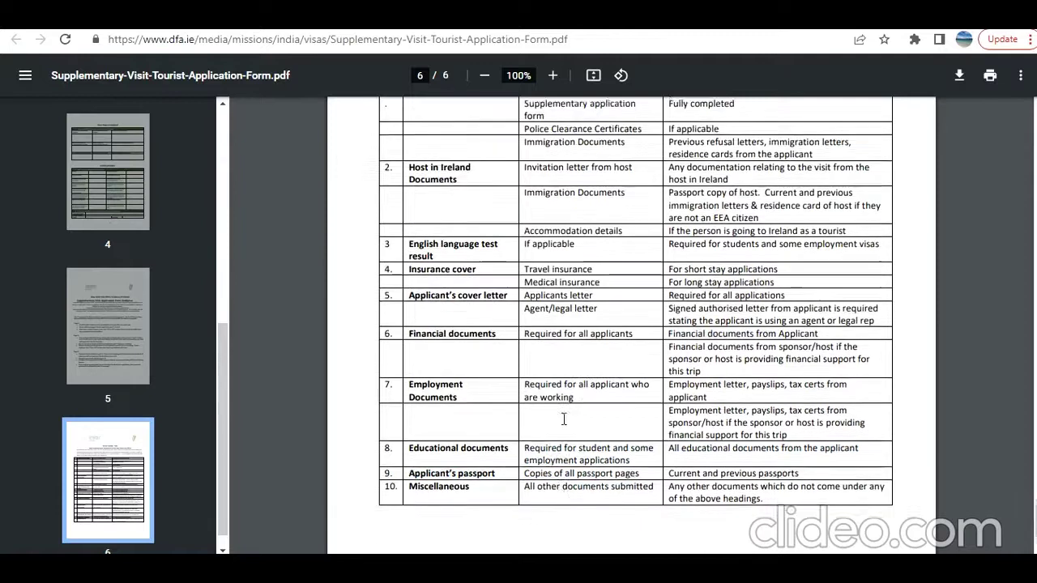
pyautogui.scroll(5, 563, 419)
pyautogui.scroll(-2, 562, 418)
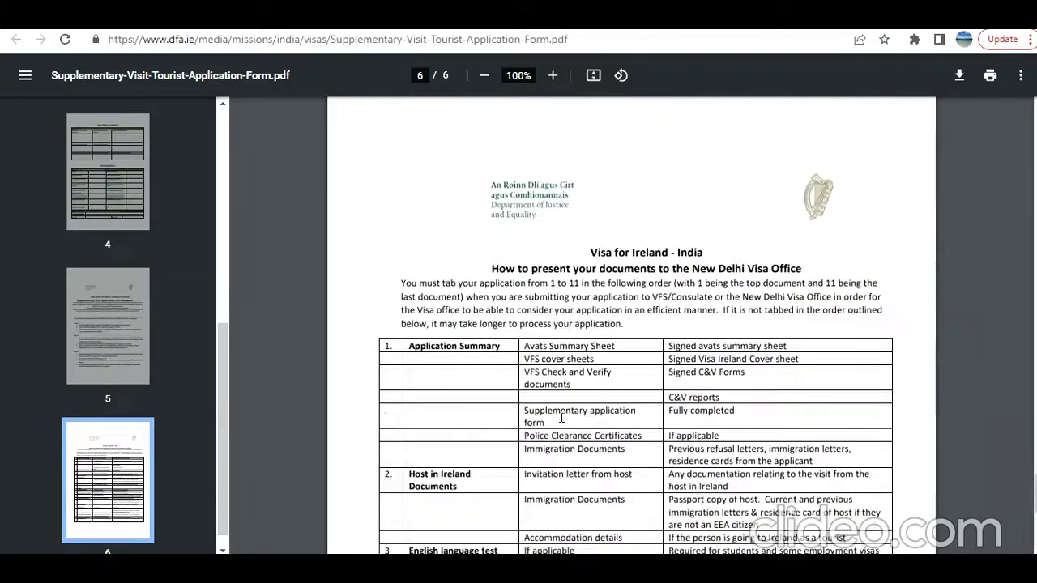
pyautogui.scroll(-1, 562, 417)
pyautogui.scroll(-3, 560, 365)
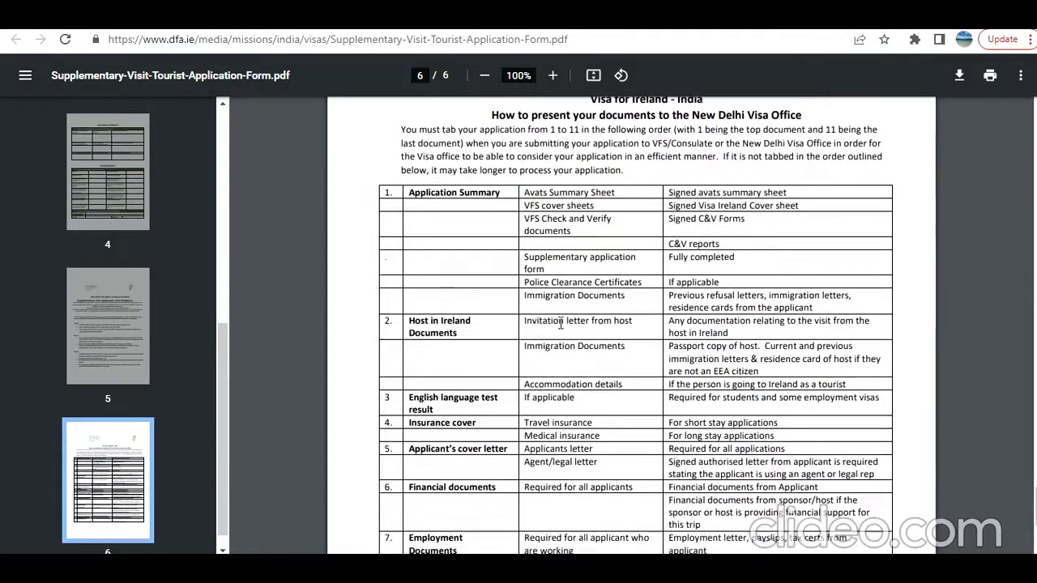
# Highlight the host invitation letter, accommodation details and travel and medical insurance entries in the document order table while reading them
pyautogui.moveTo(532, 322); pyautogui.dragTo(685, 323)
pyautogui.moveTo(539, 384); pyautogui.dragTo(623, 384)
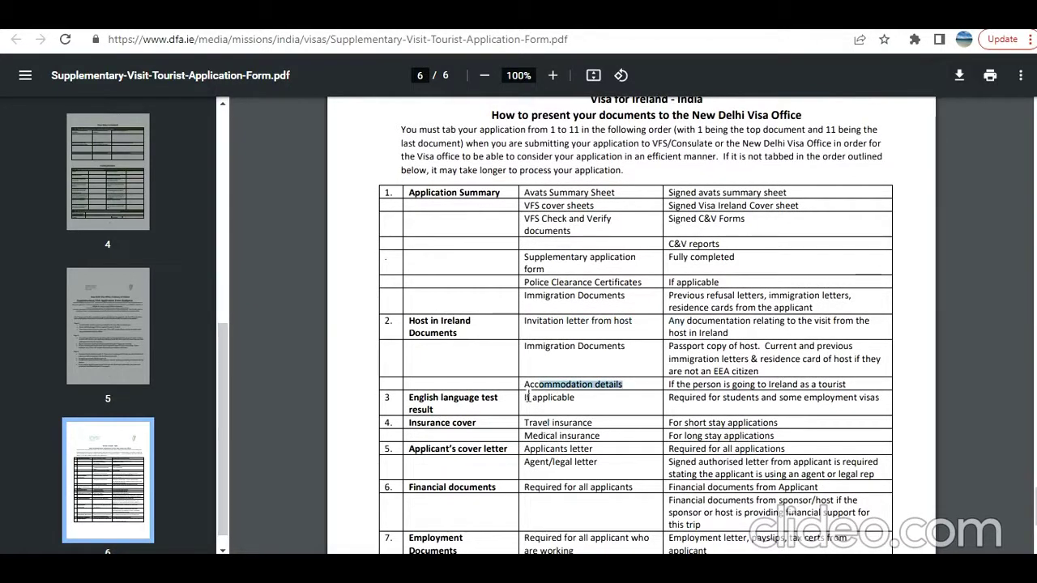
pyautogui.moveTo(528, 406); pyautogui.dragTo(605, 437)
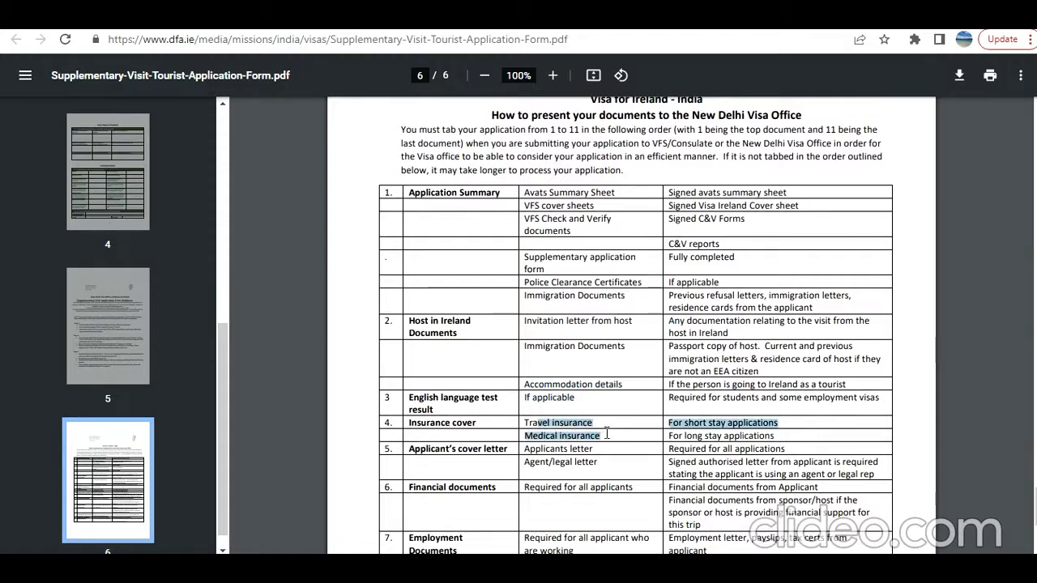
pyautogui.click(722, 422)
pyautogui.moveTo(686, 422); pyautogui.dragTo(812, 422)
pyautogui.click(738, 443)
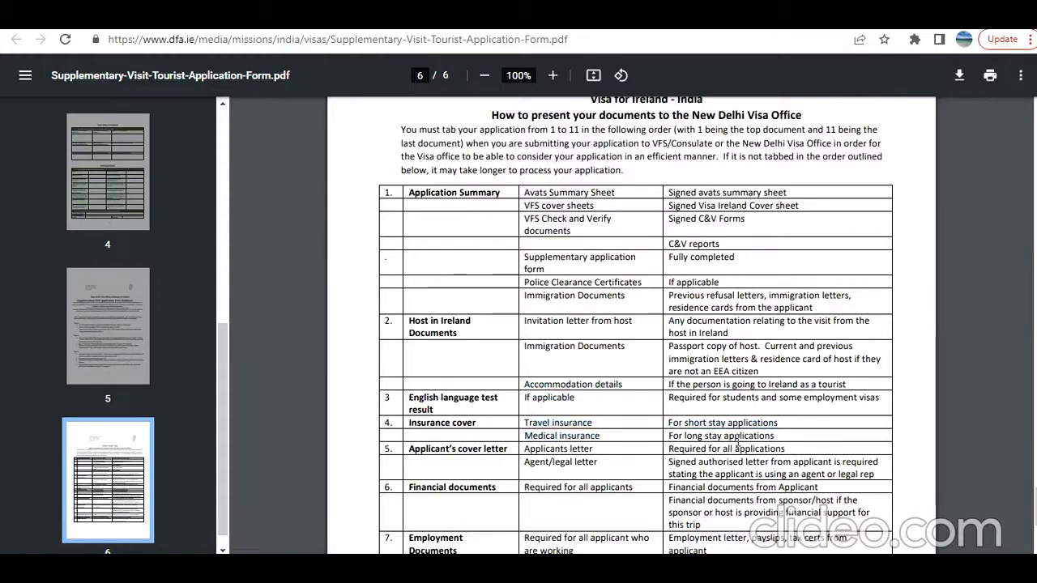
pyautogui.moveTo(847, 384); pyautogui.dragTo(600, 391)
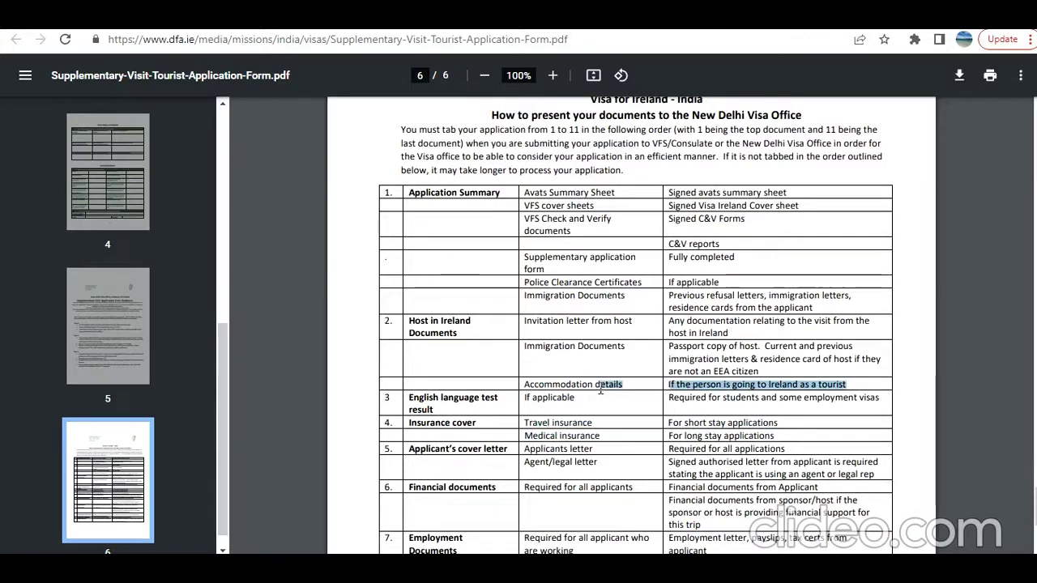
pyautogui.click(687, 423)
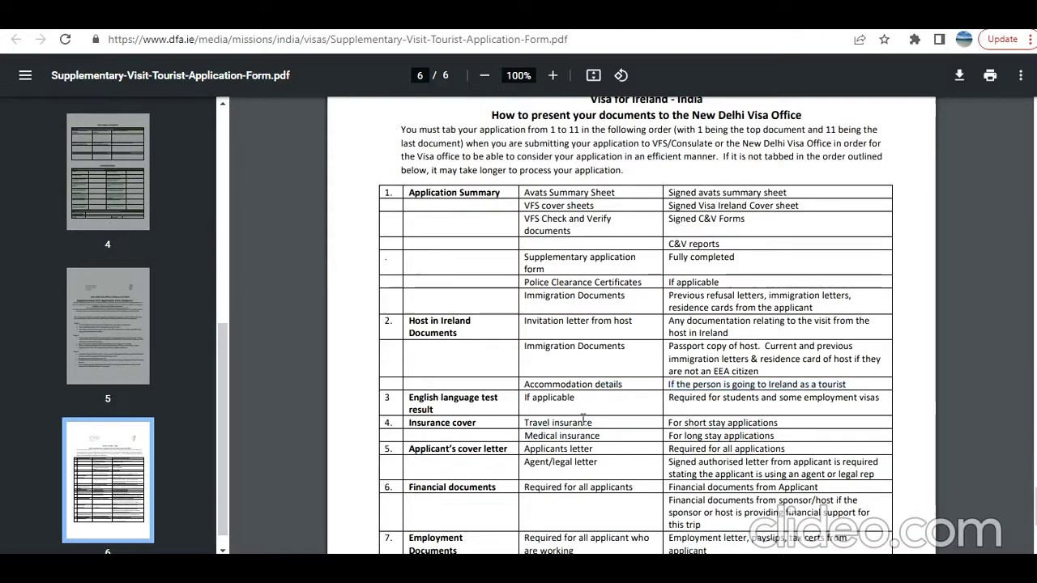
pyautogui.scroll(-3, 558, 411)
pyautogui.scroll(6, 567, 401)
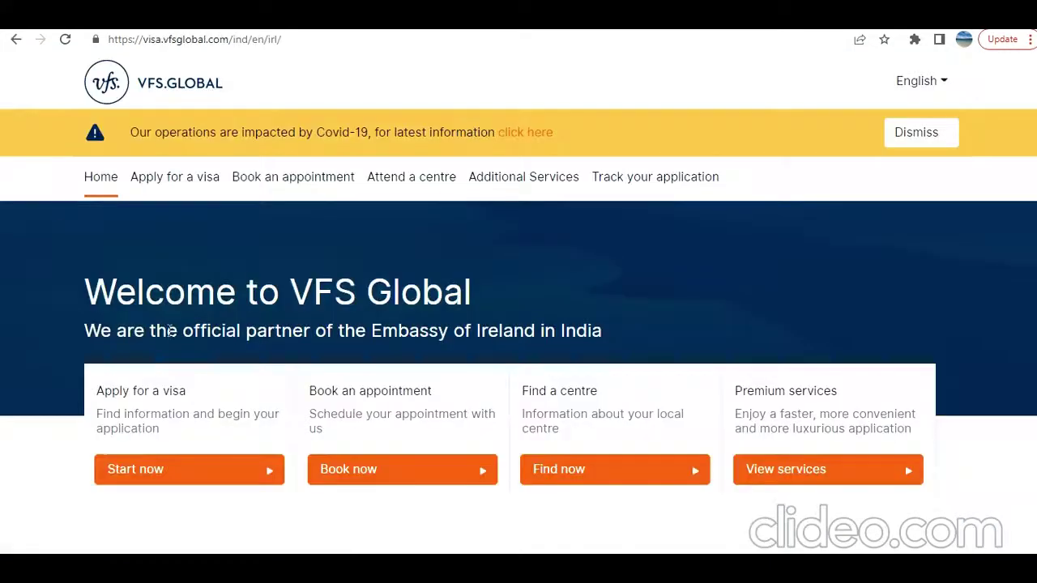
# Look over the VFS Global Ireland home page and its News section, and open the Apply for a visa information page
pyautogui.scroll(-3, 125, 341)
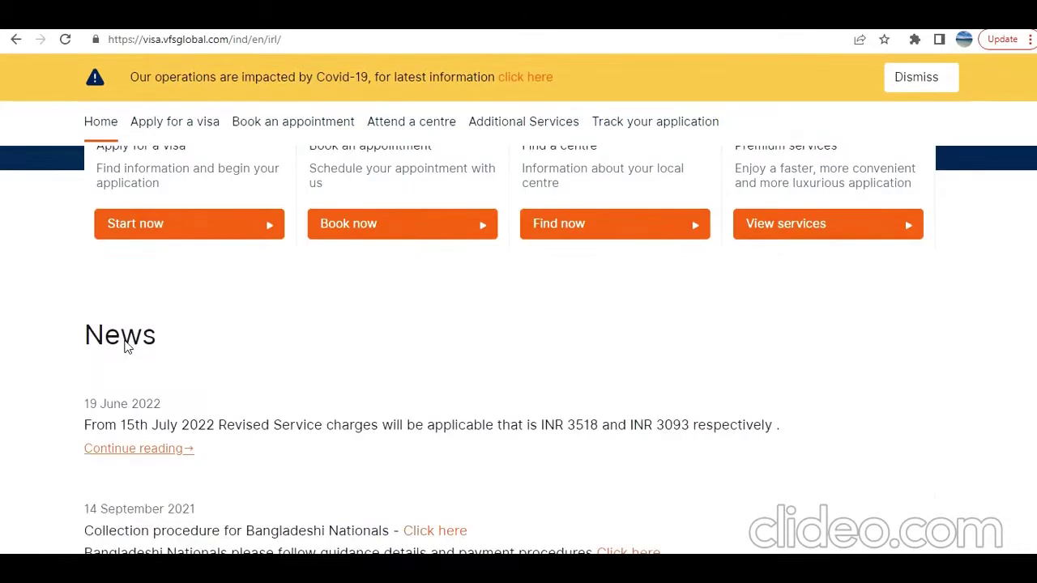
pyautogui.scroll(3, 125, 341)
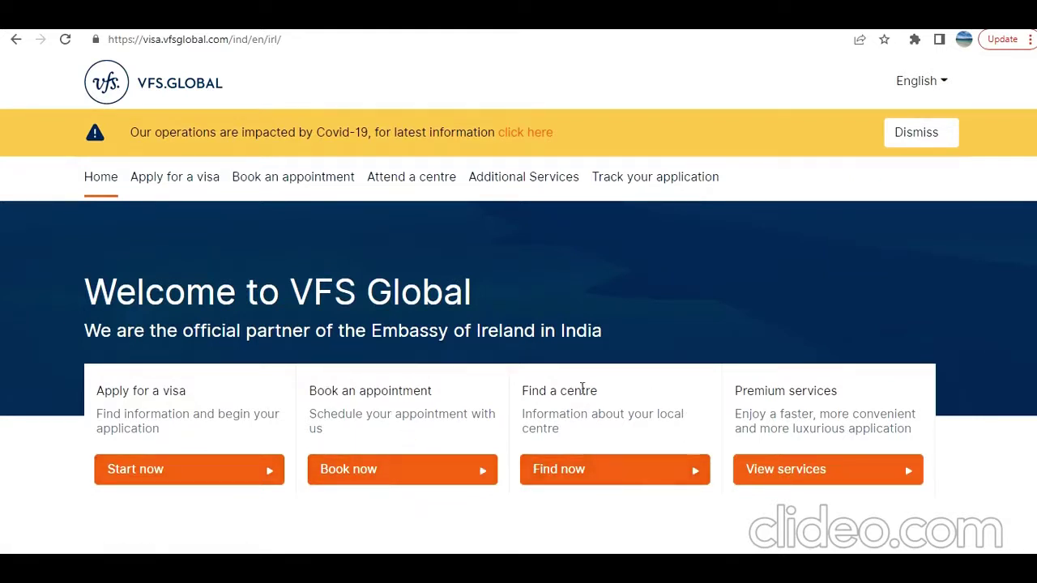
pyautogui.scroll(-4, 368, 387)
pyautogui.scroll(2, 368, 389)
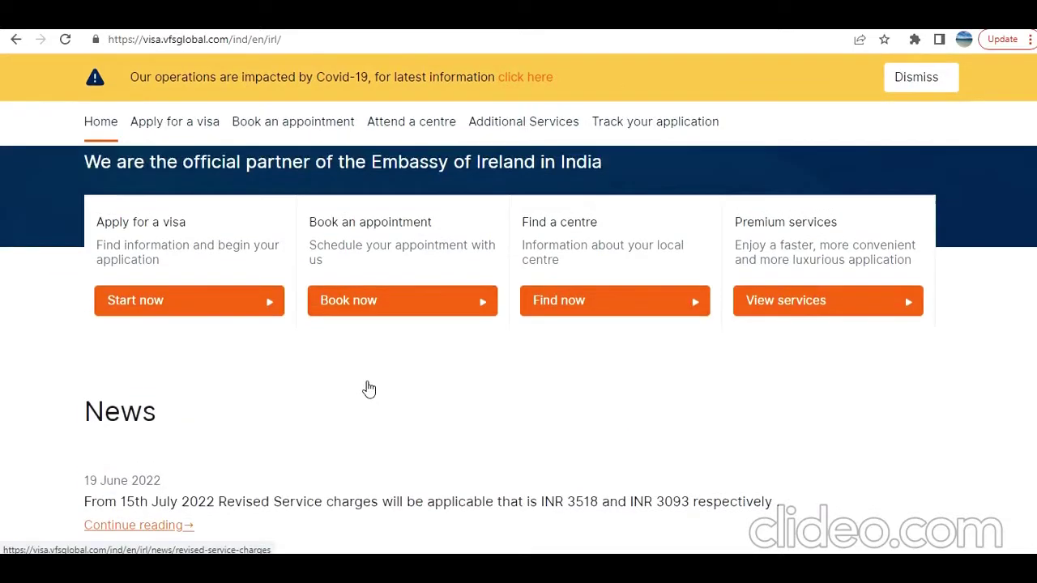
pyautogui.click(226, 314)
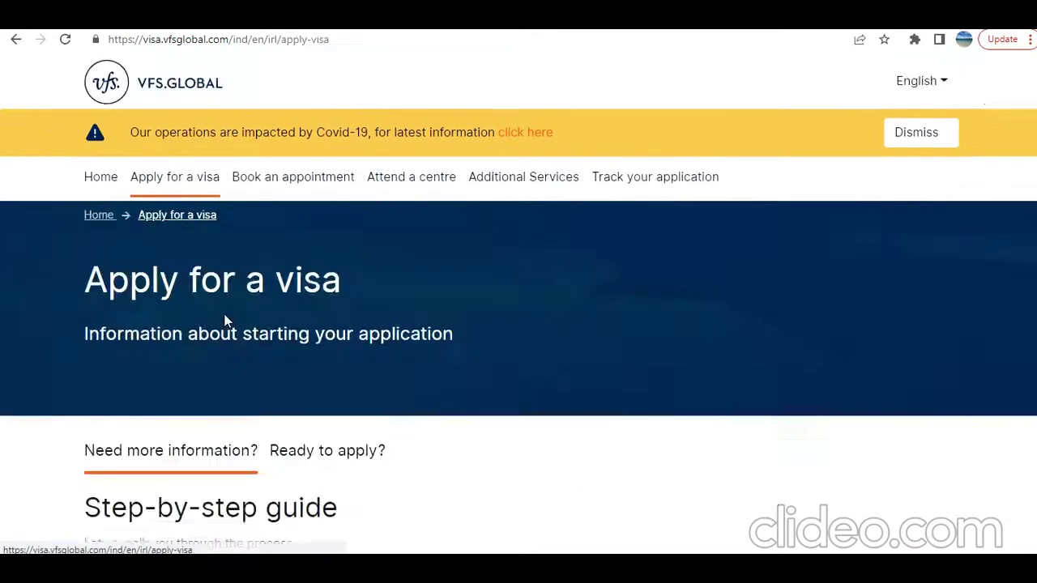
# Expand the Identify visa type and Begin your application details in the step-by-step guide
pyautogui.scroll(-5, 225, 316)
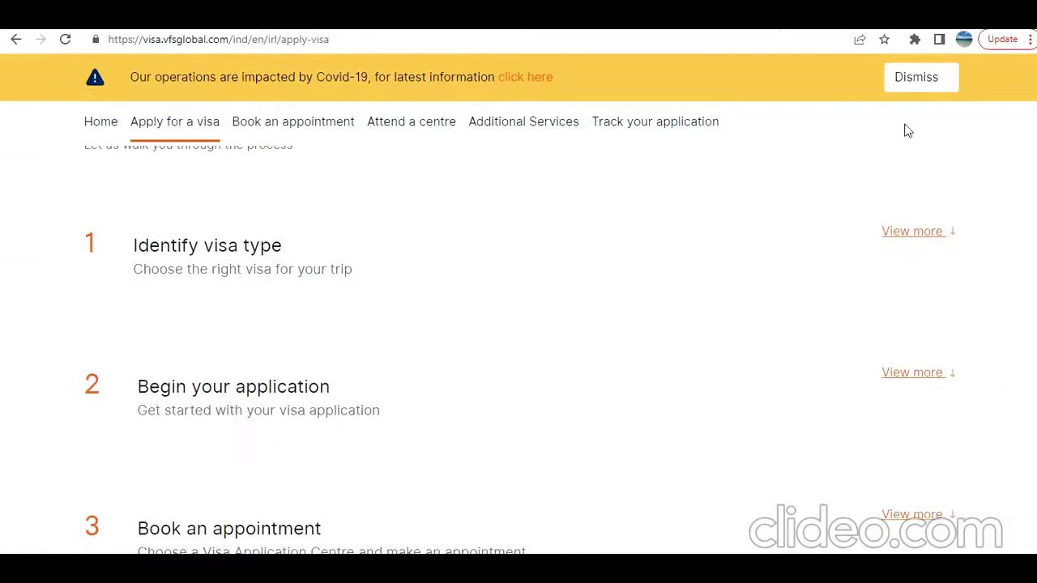
pyautogui.click(929, 235)
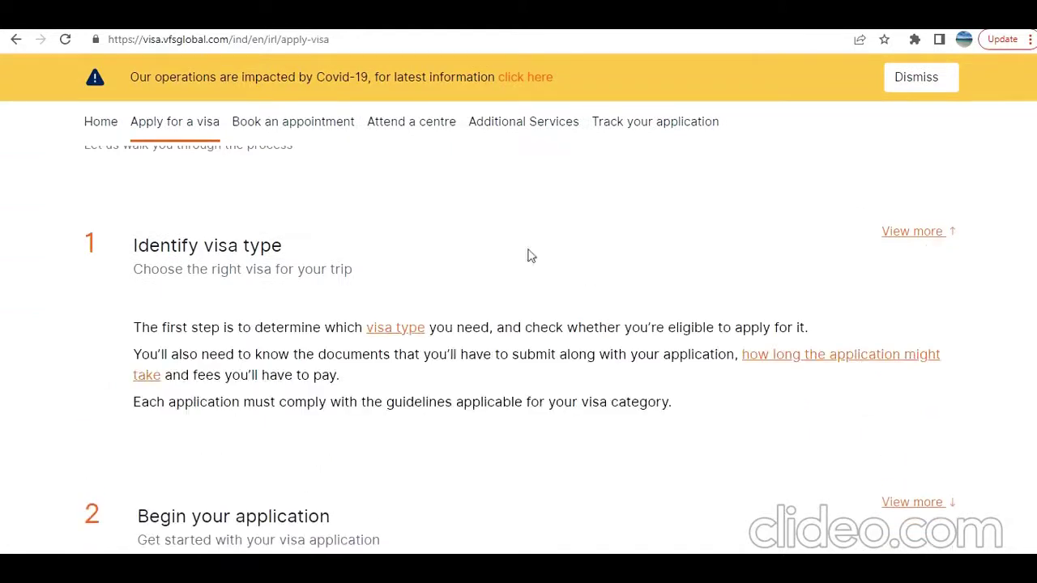
pyautogui.scroll(-3, 527, 255)
pyautogui.click(911, 274)
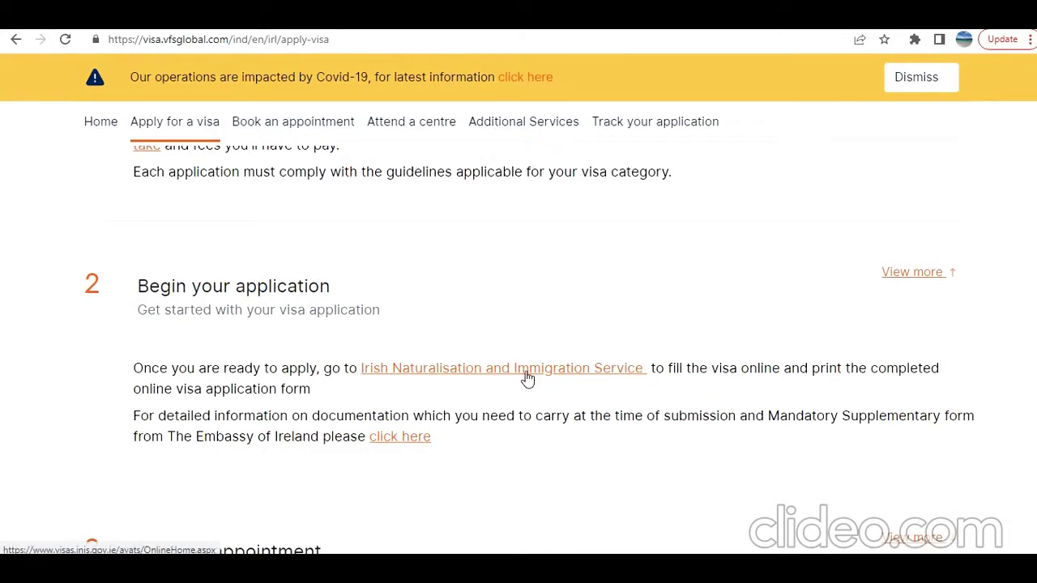
# Read the online application guidance and look through the remaining guide steps, from Book an appointment to Courier Return of Passport and Ready to apply
pyautogui.scroll(-3, 458, 343)
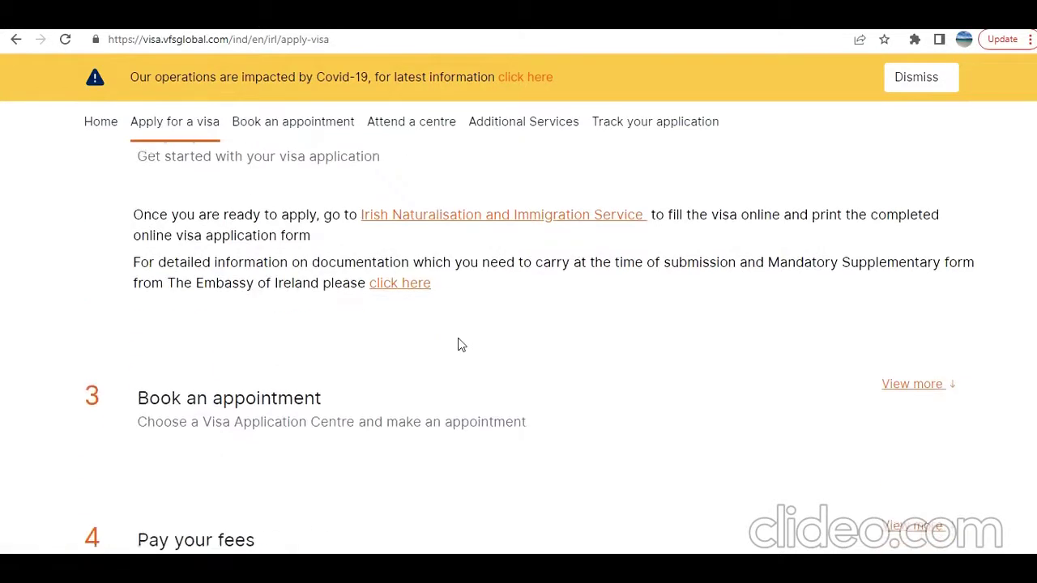
pyautogui.scroll(2, 454, 339)
pyautogui.scroll(-2, 621, 296)
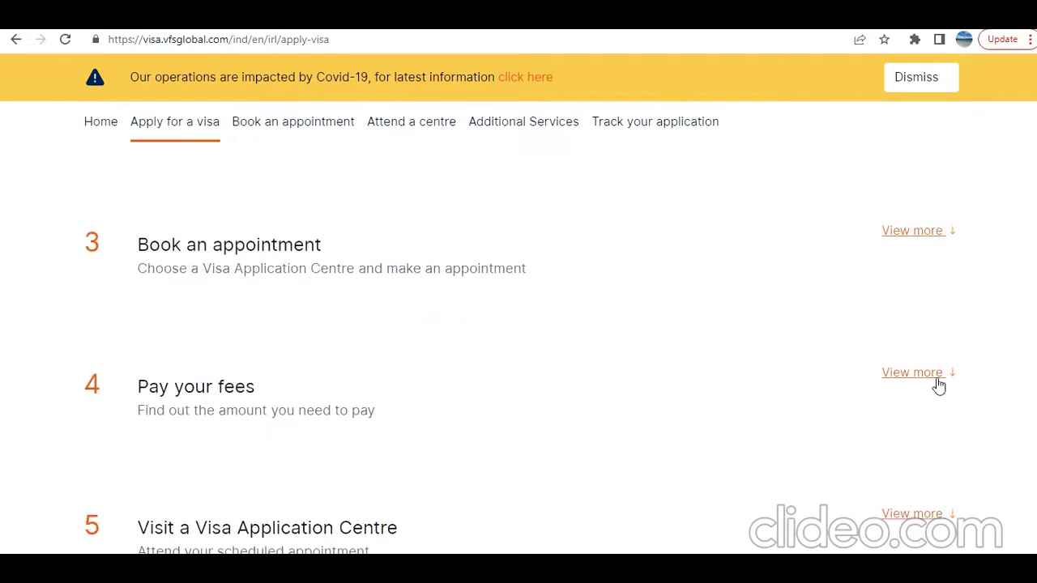
pyautogui.scroll(-2, 602, 270)
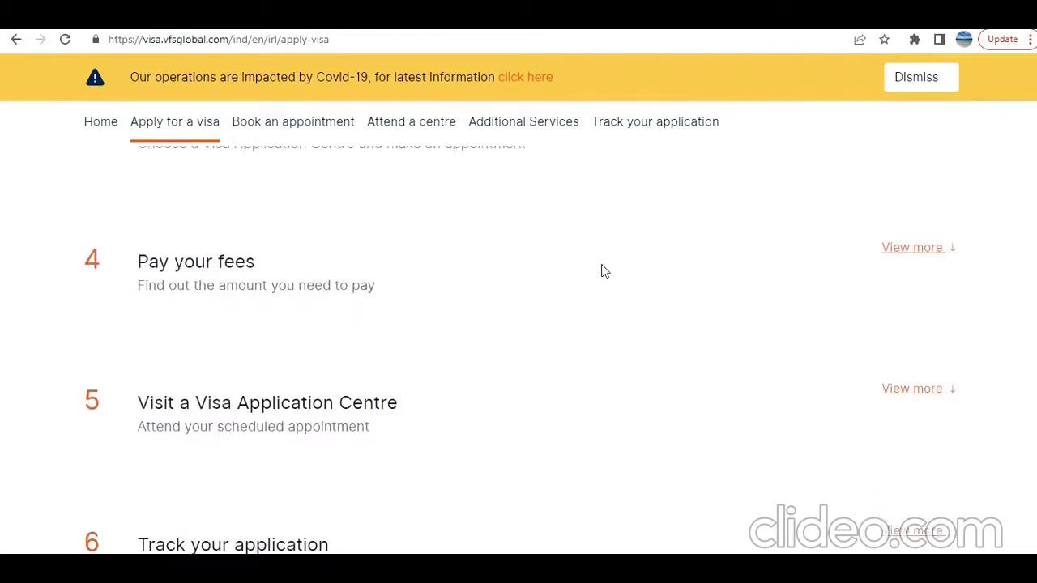
pyautogui.scroll(1, 602, 270)
pyautogui.scroll(-2, 559, 245)
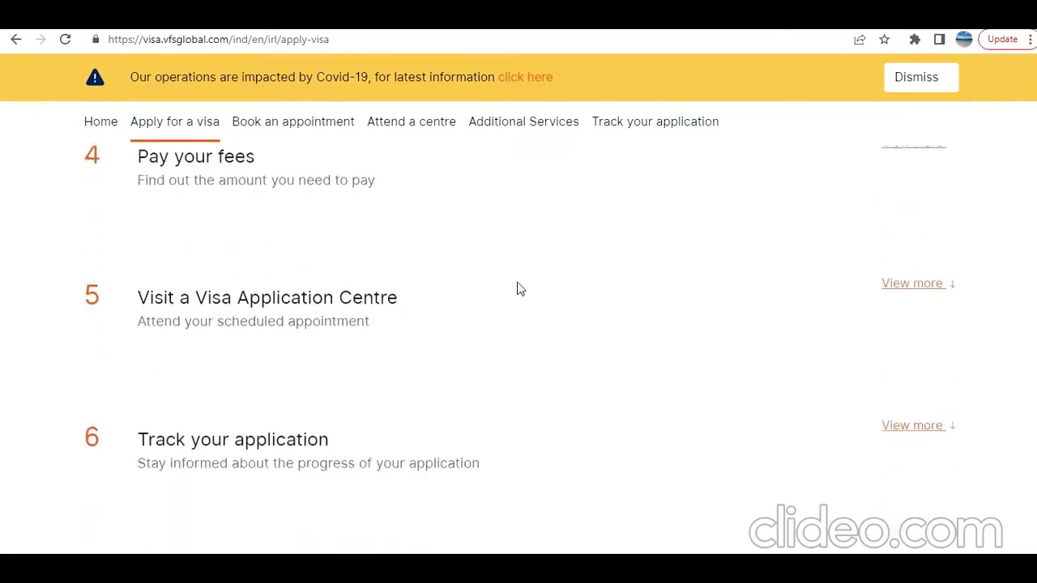
pyautogui.scroll(-1, 519, 289)
pyautogui.scroll(-2, 797, 321)
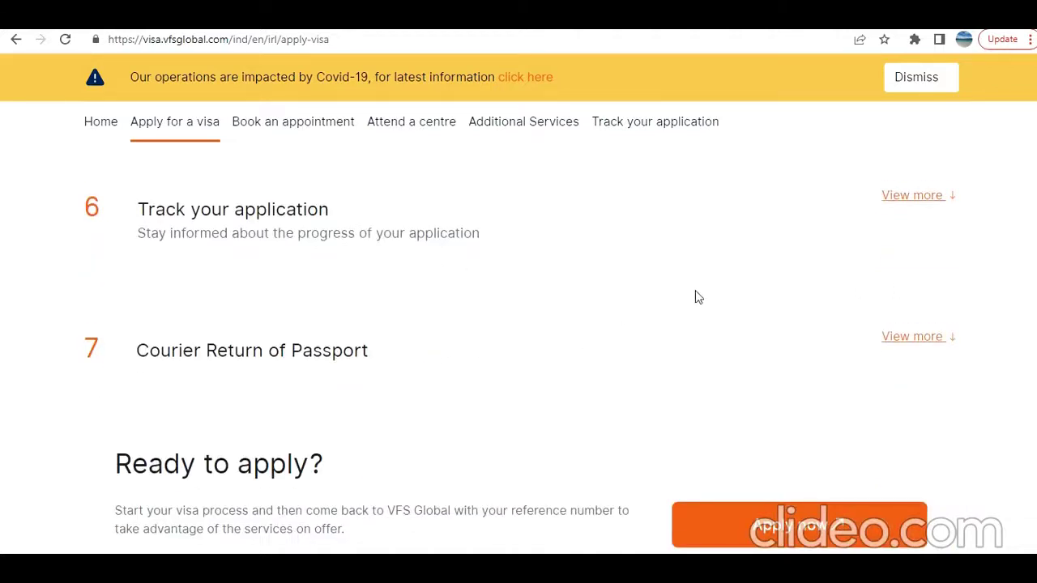
pyautogui.scroll(-2, 699, 298)
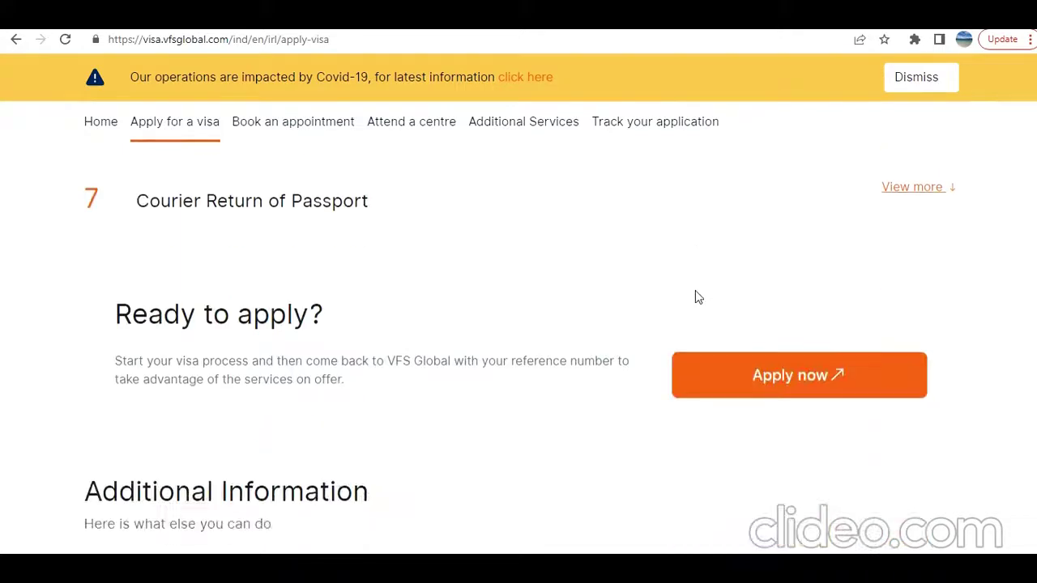